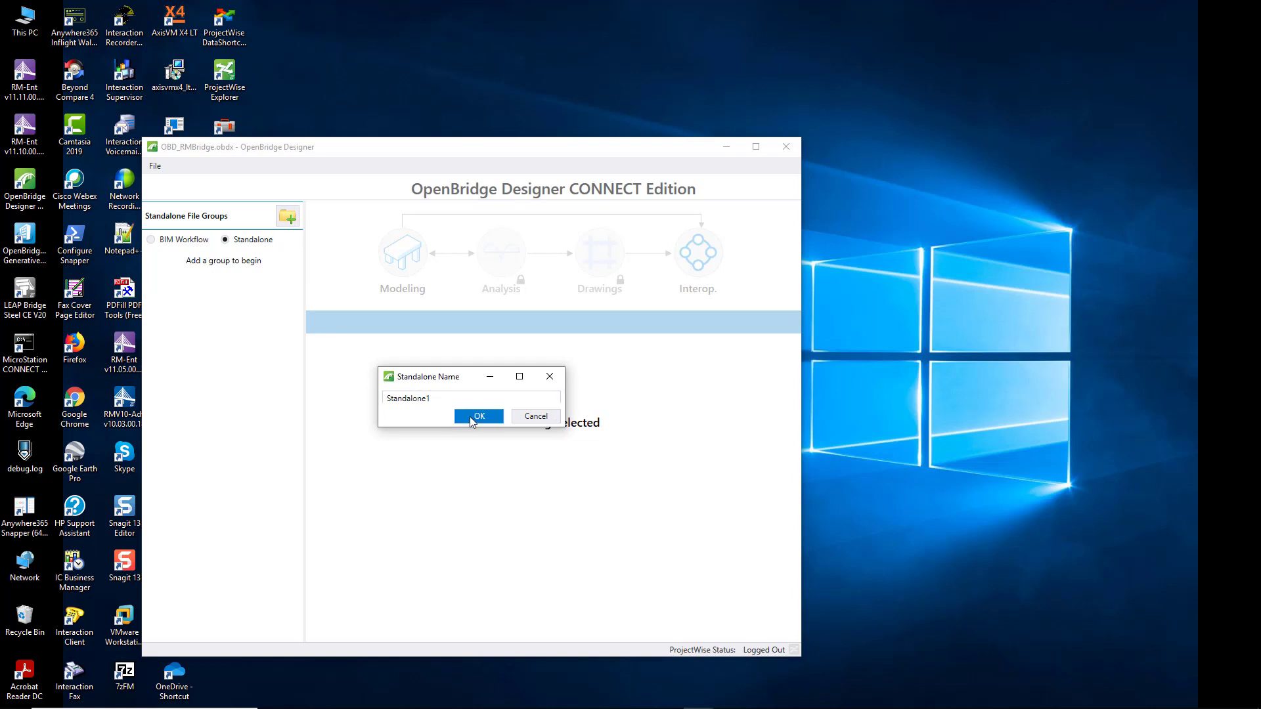
- Create the Standalone1 file group and launch RM Bridge from its analysis applications, dismissing the product news
left_click(471, 419)
left_click(488, 258)
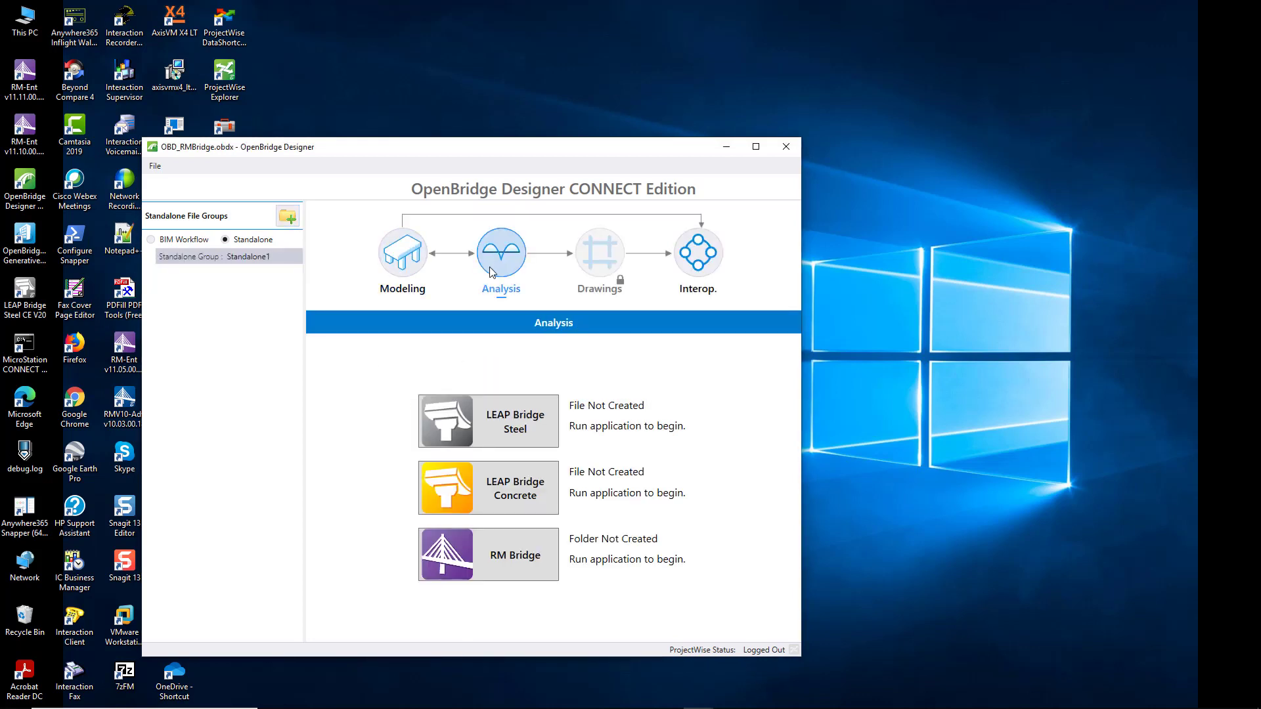
left_click(515, 555)
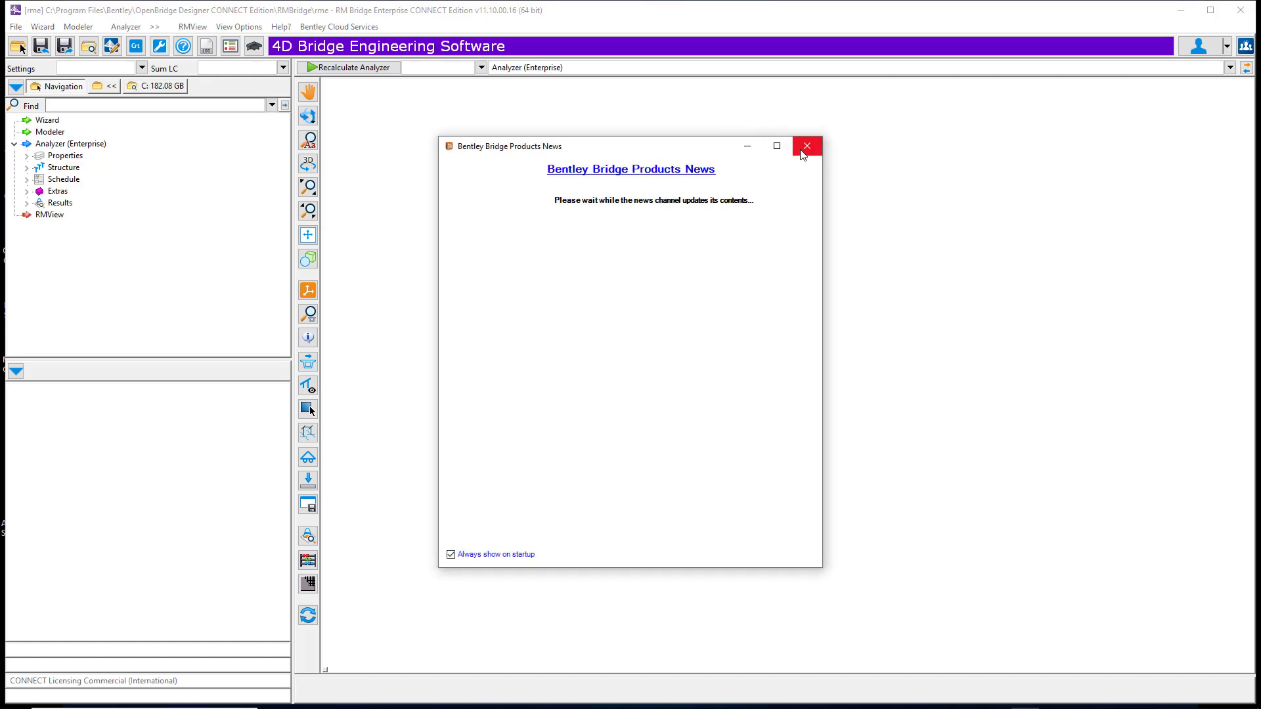
left_click(807, 147)
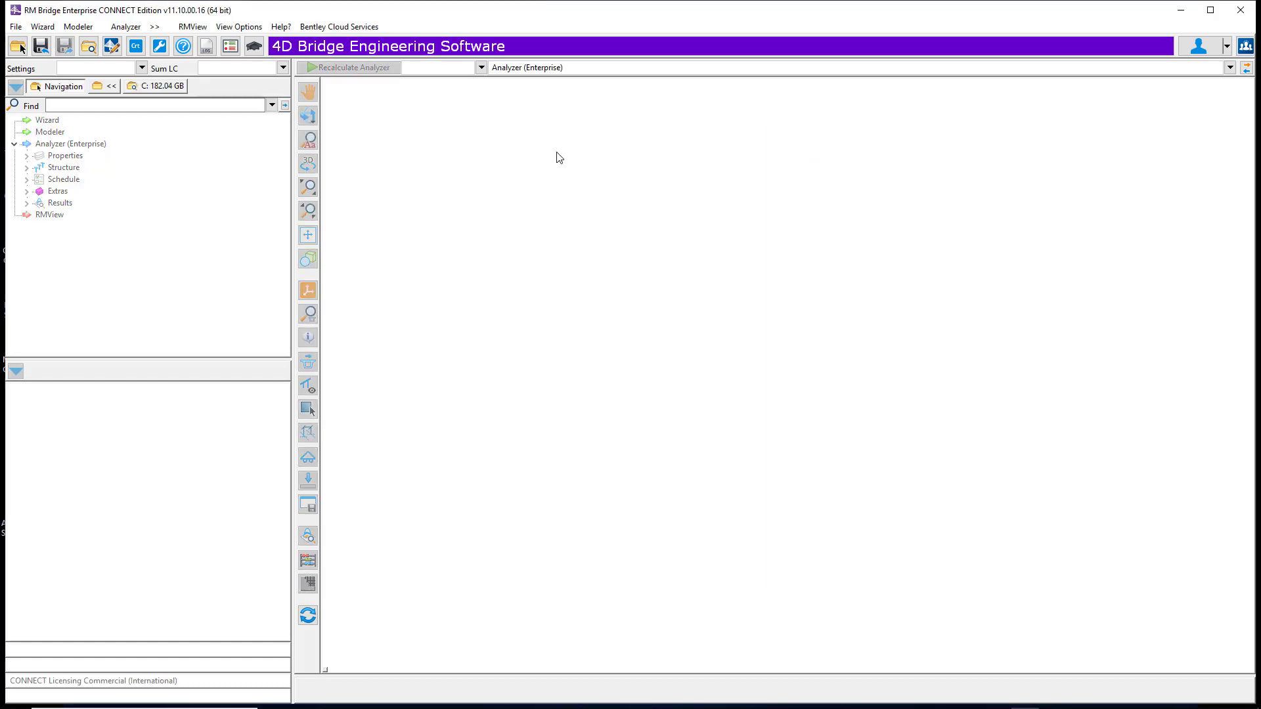
- Change the project directory to the Training1 project folder and load its bridge model
left_click(15, 27)
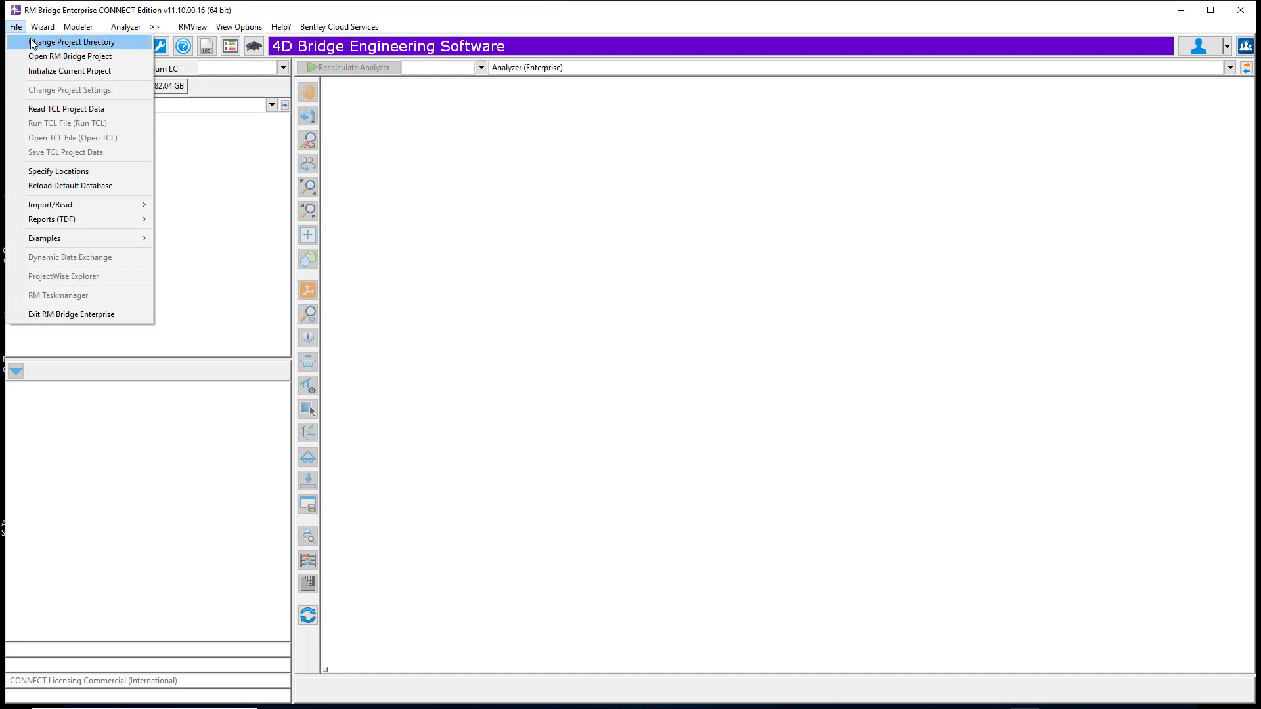
left_click(32, 43)
left_click(560, 228)
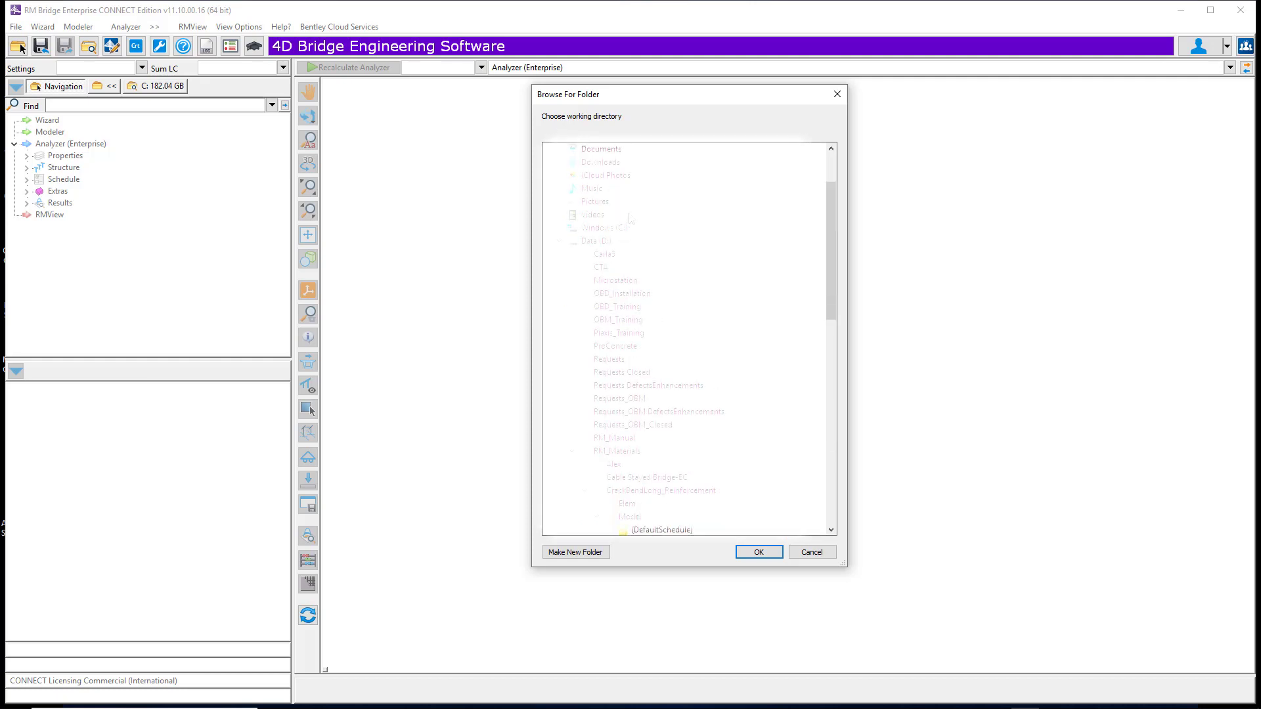
left_click(759, 552)
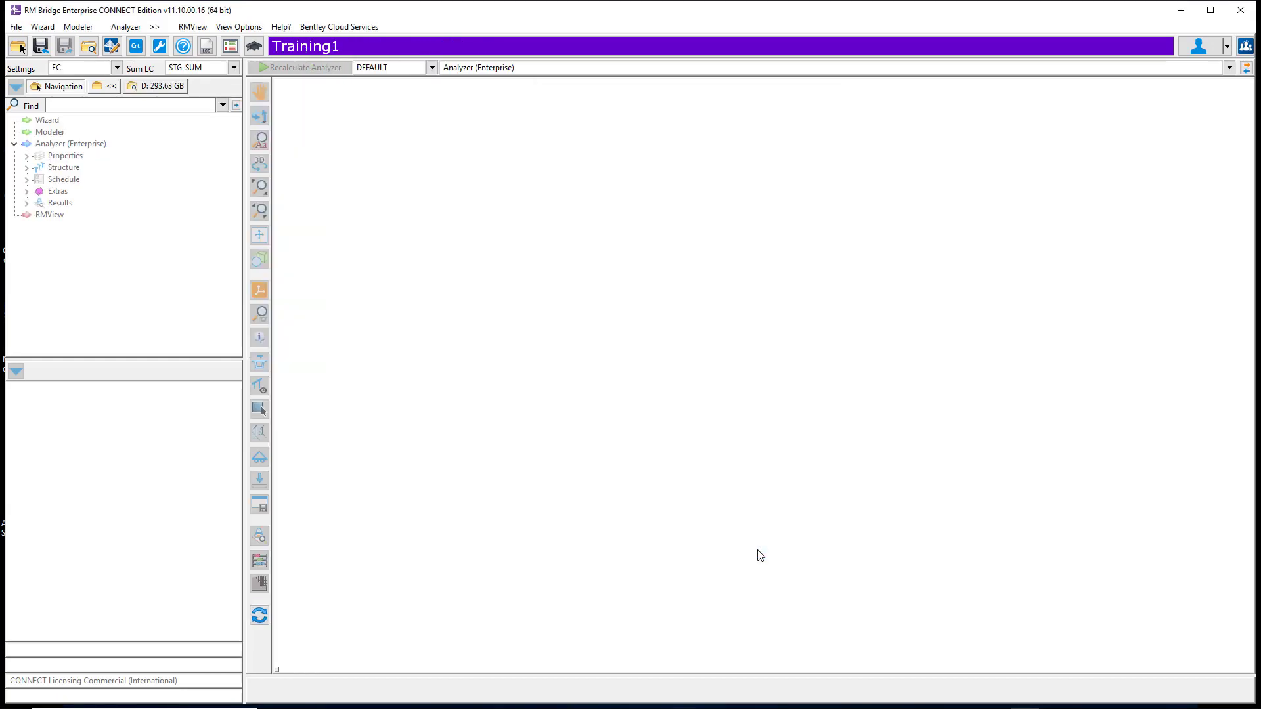
left_click(856, 482)
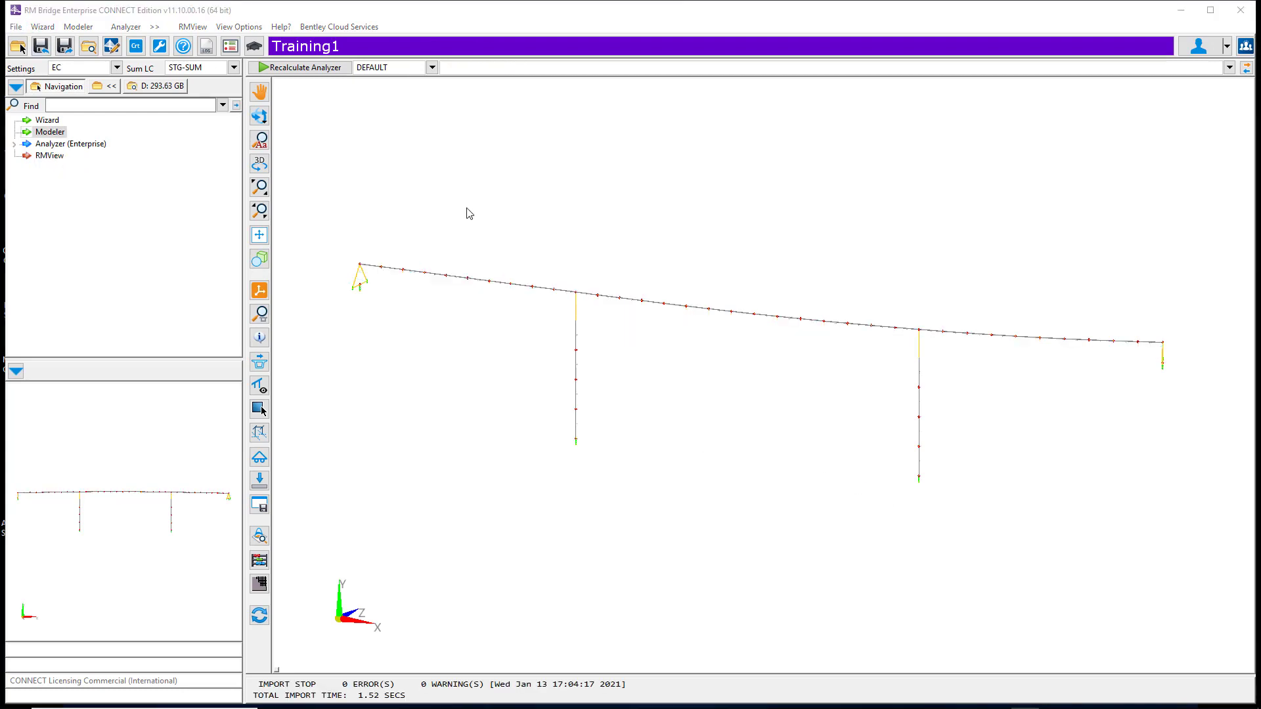
- Open the Cross1 cross section for editing in the Modeler
double_click(44, 133)
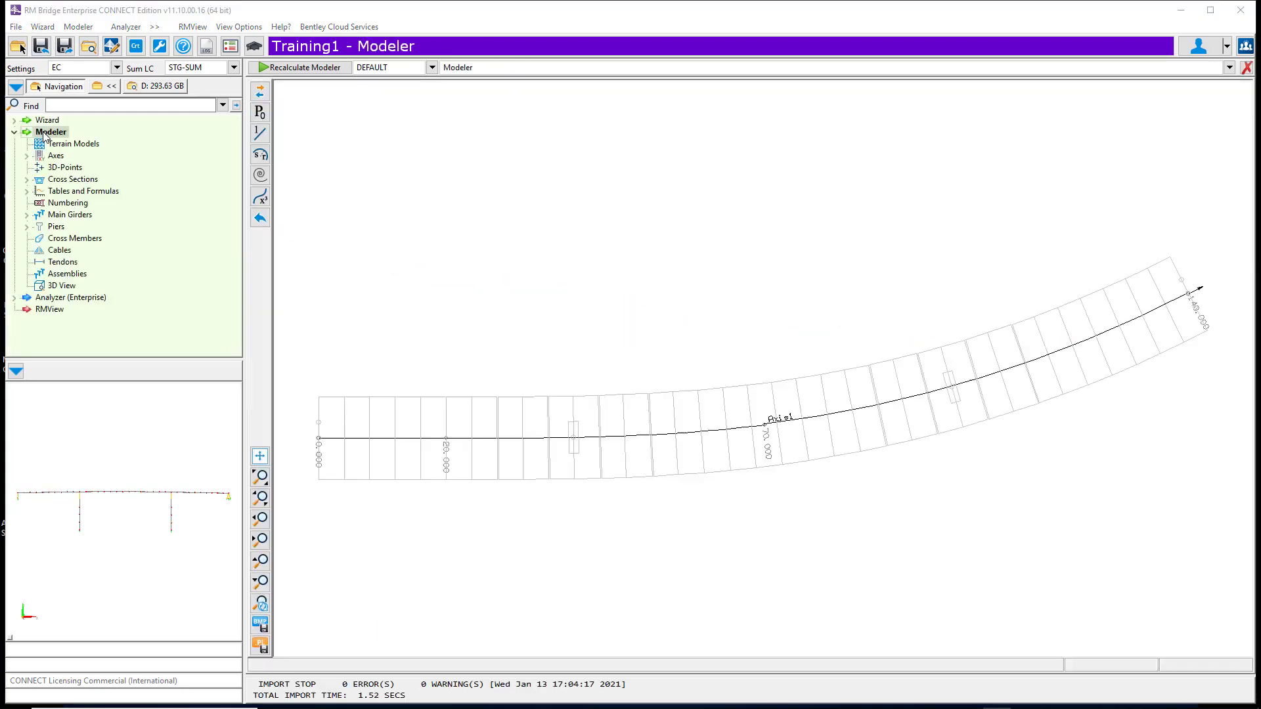
double_click(70, 180)
double_click(71, 192)
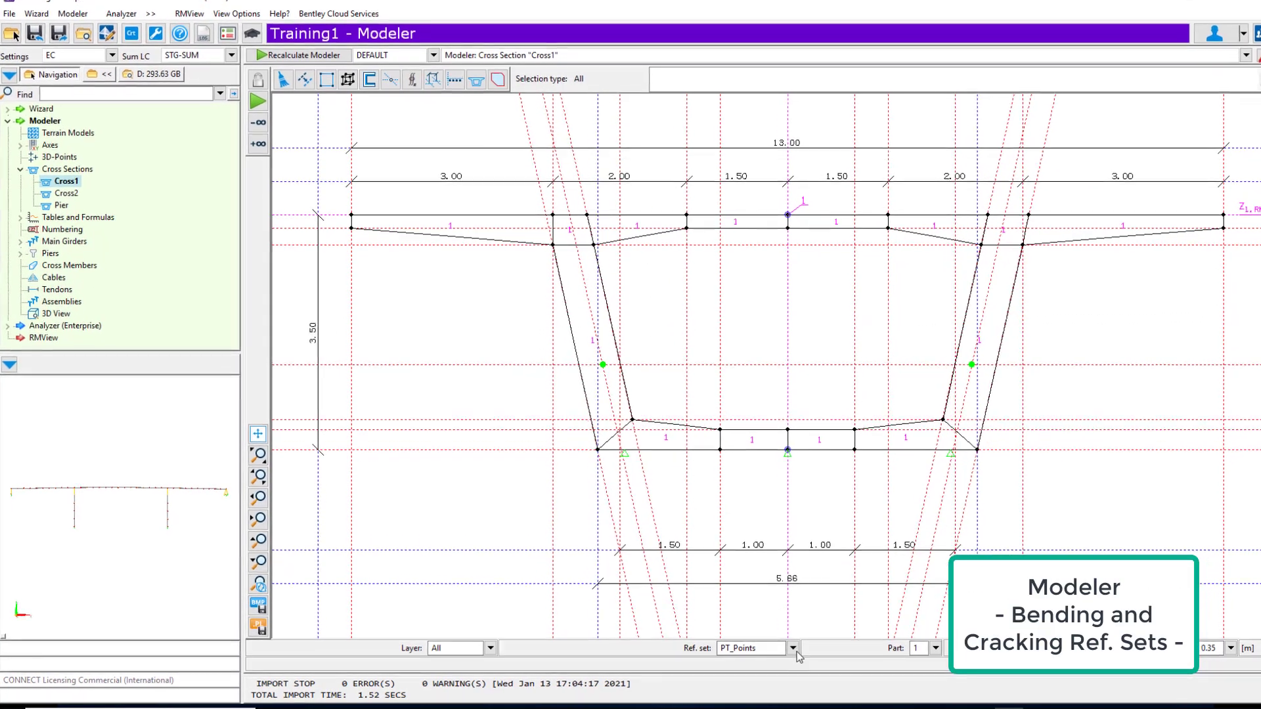
- Add a Bending reinforcement reference set named ReinB-Bot to Cross1, with attribute set ReinB-Bot and material EN_Eurocode:St550(A)
left_click(797, 651)
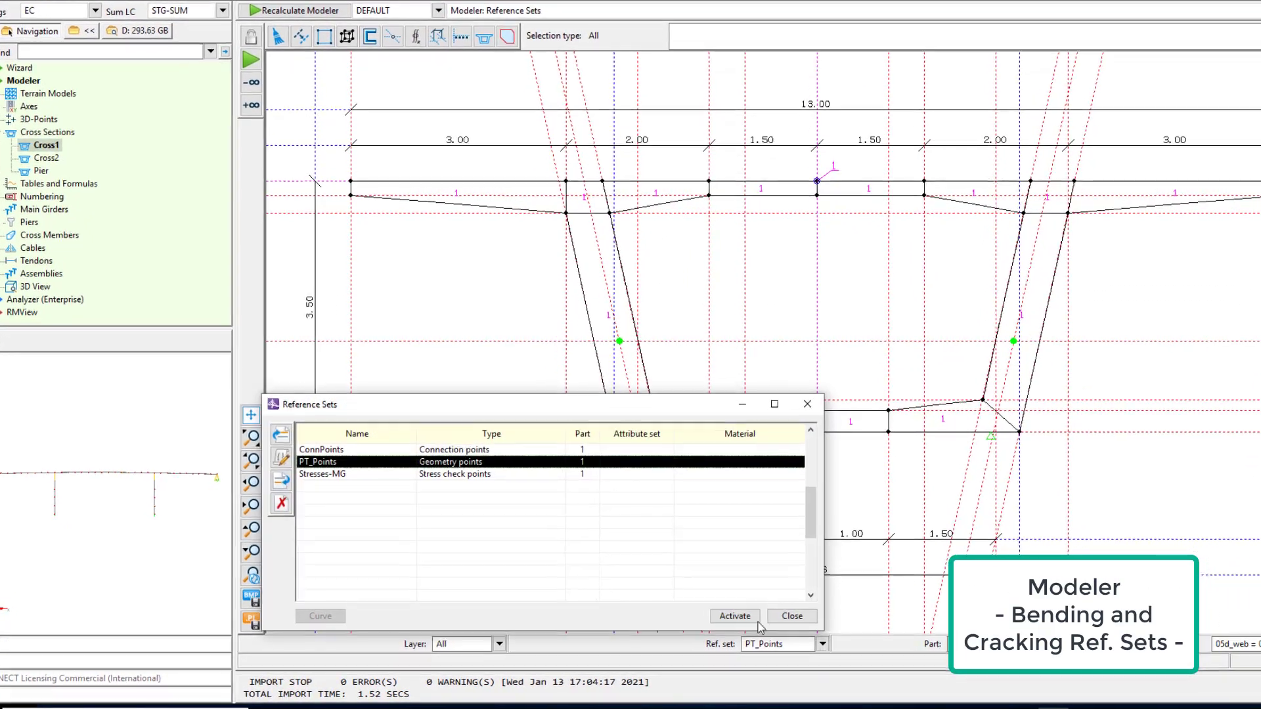
left_click(322, 474)
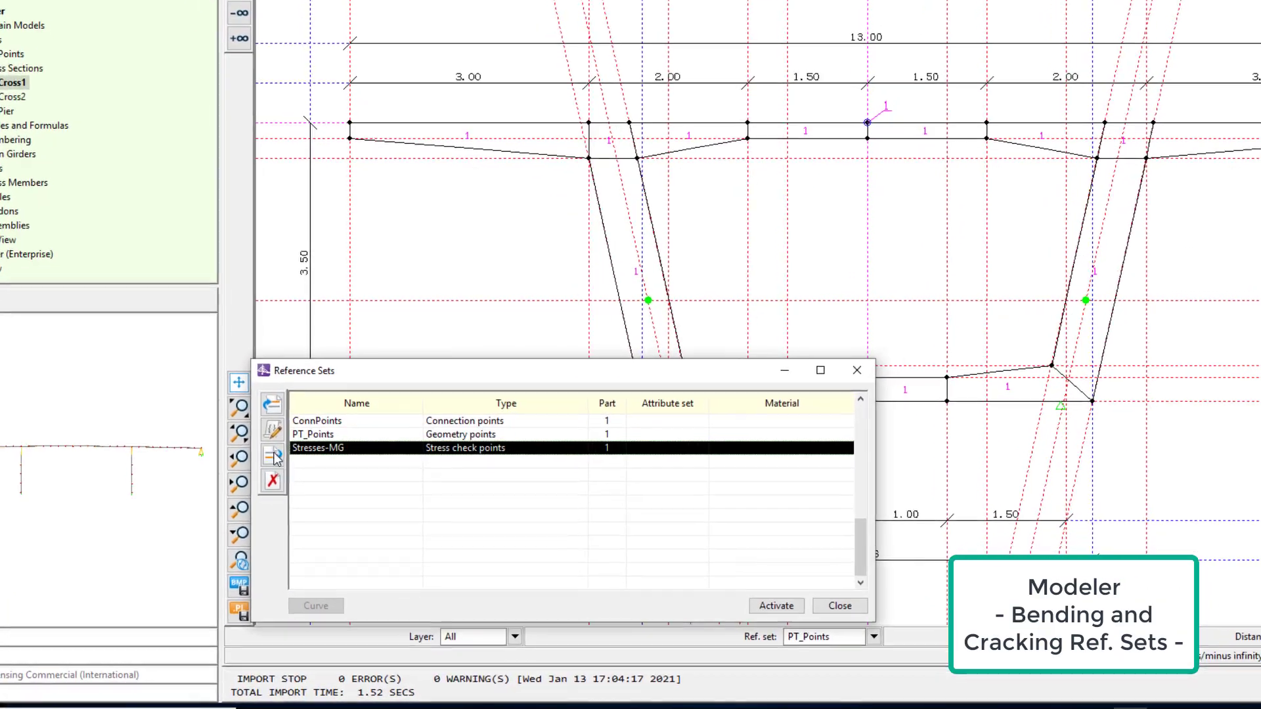
left_click(263, 427)
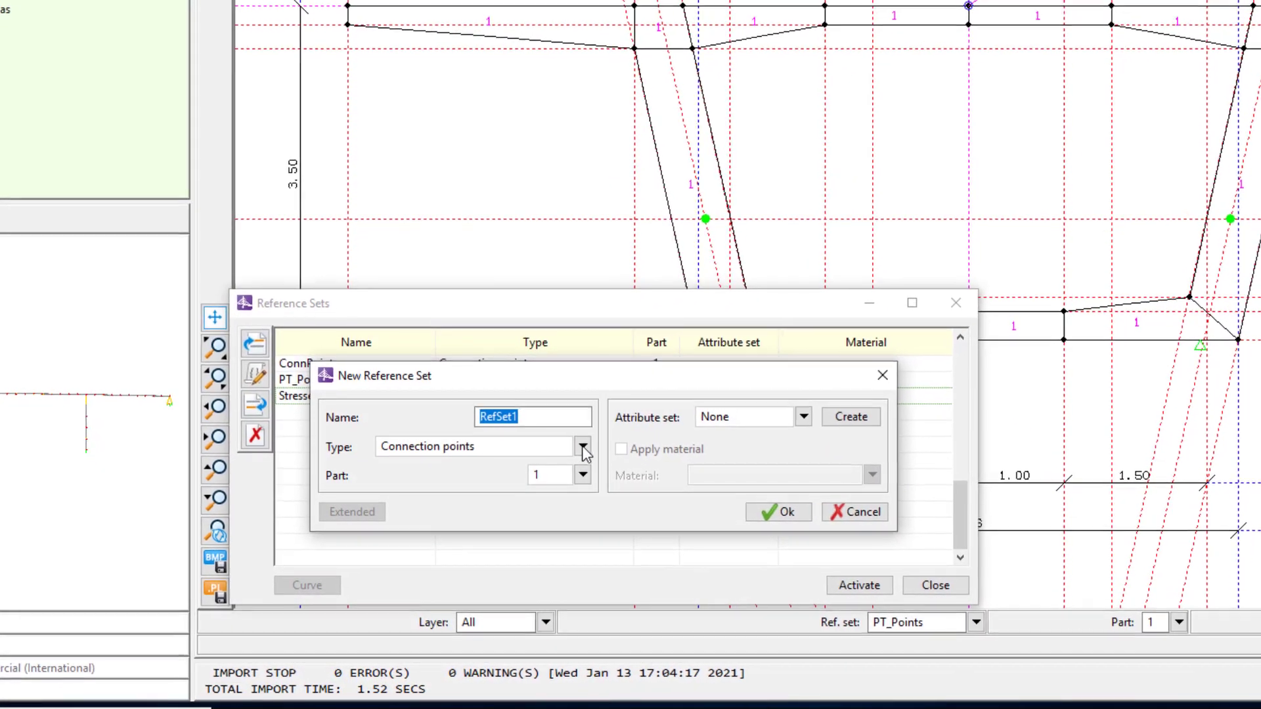
left_click(566, 464)
left_click(519, 544)
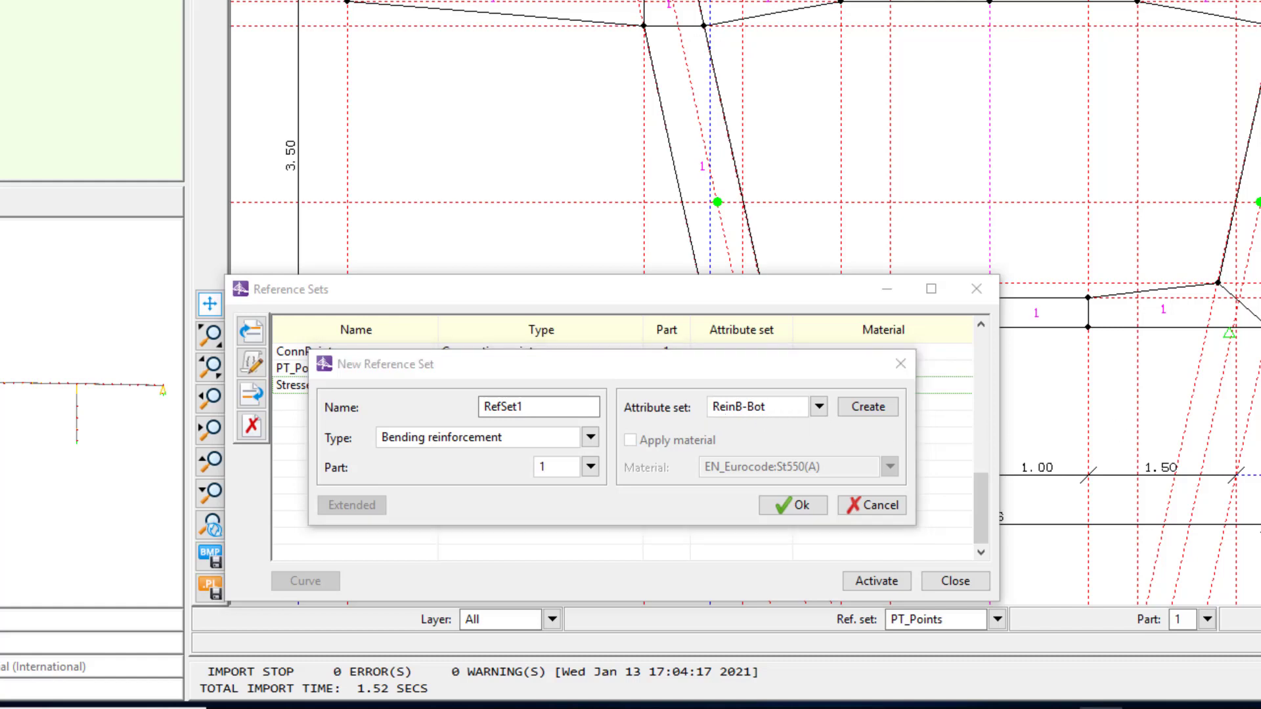
left_click(437, 411)
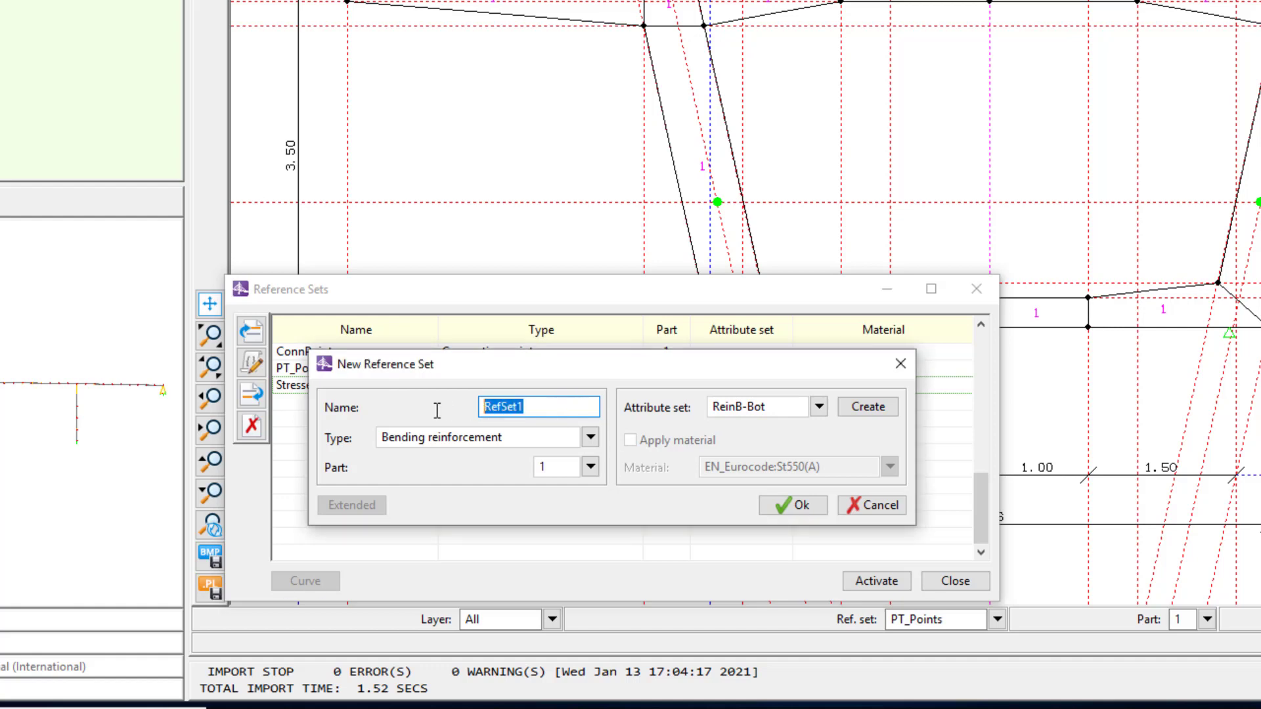
type("ReinB-Bot")
left_click(785, 508)
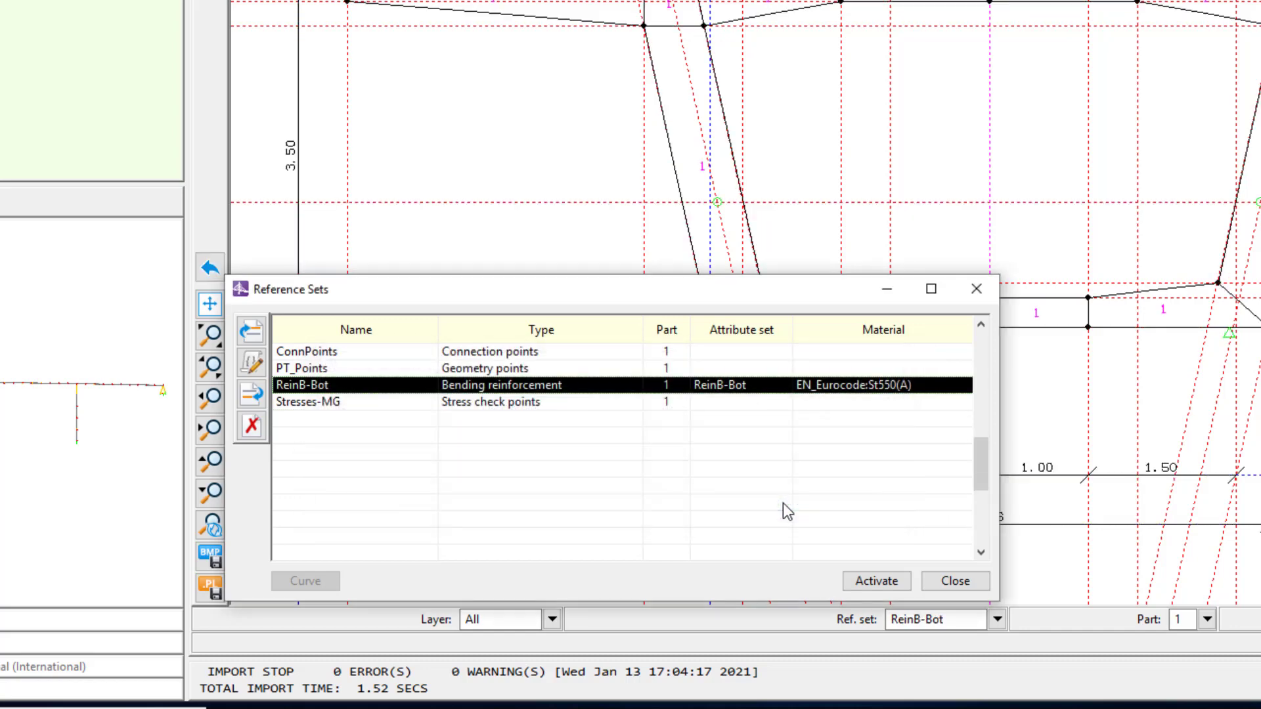
- Add a second Bending reinforcement reference set named ReinB-Top, with attribute set ReinB-Top and material EN_Eurocode:St550(A)
left_click(259, 402)
left_click(590, 438)
left_click(439, 543)
left_click(819, 408)
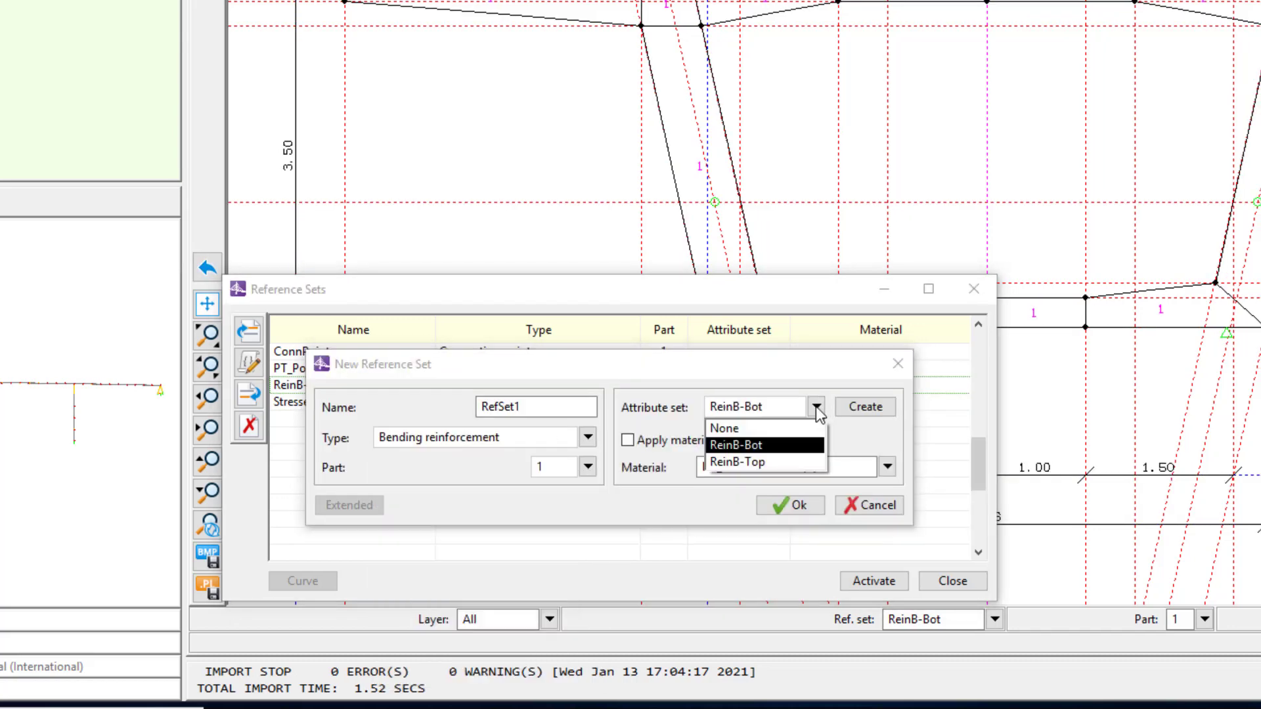
left_click(748, 463)
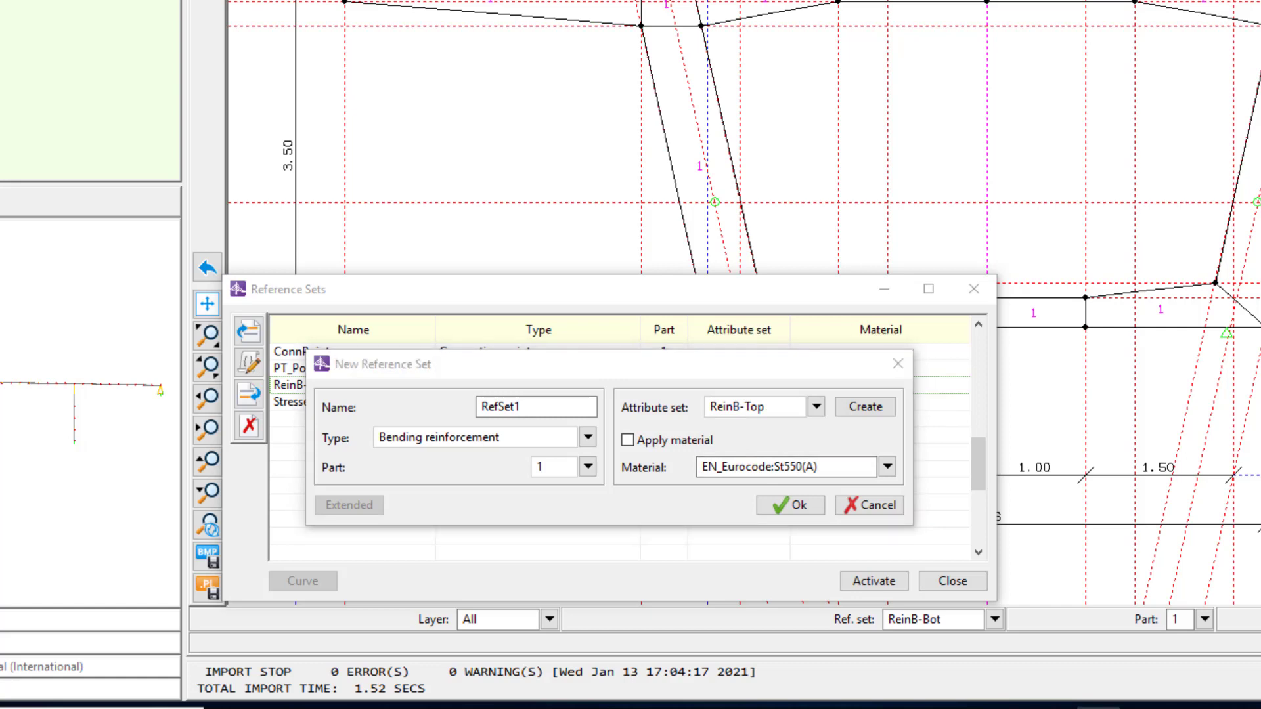
left_click_drag(532, 408, 477, 421)
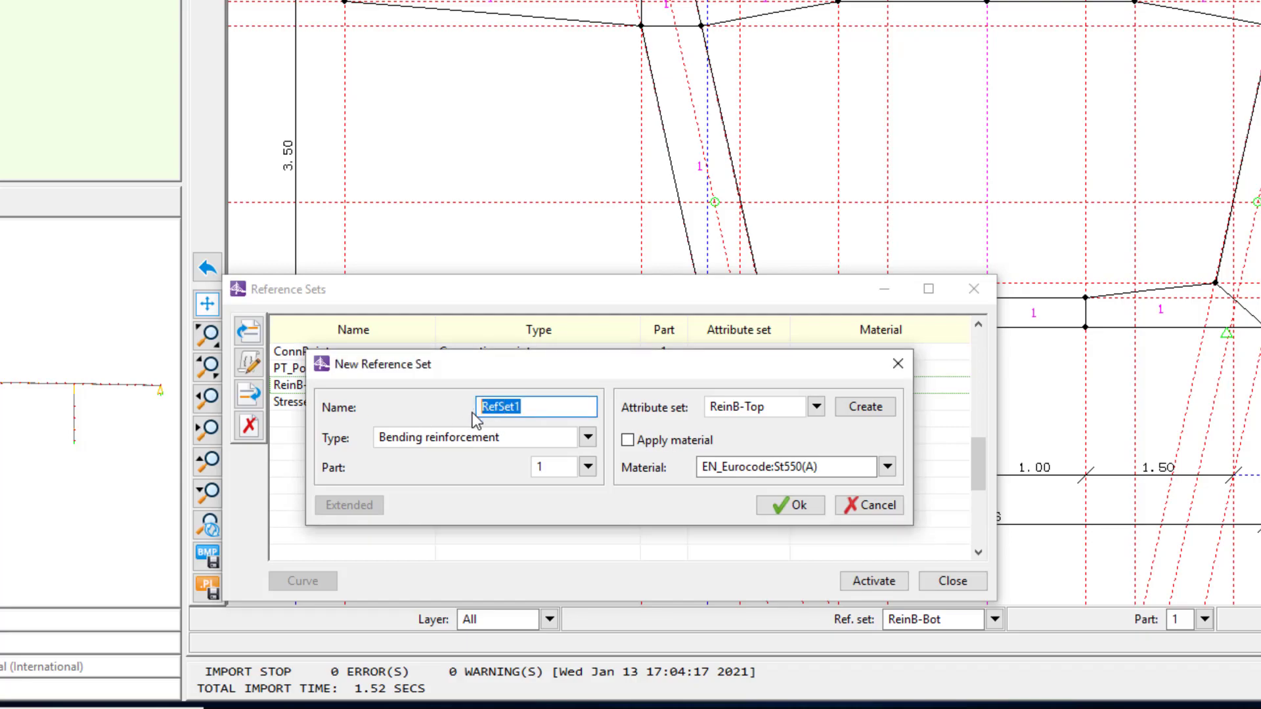
left_click(791, 506)
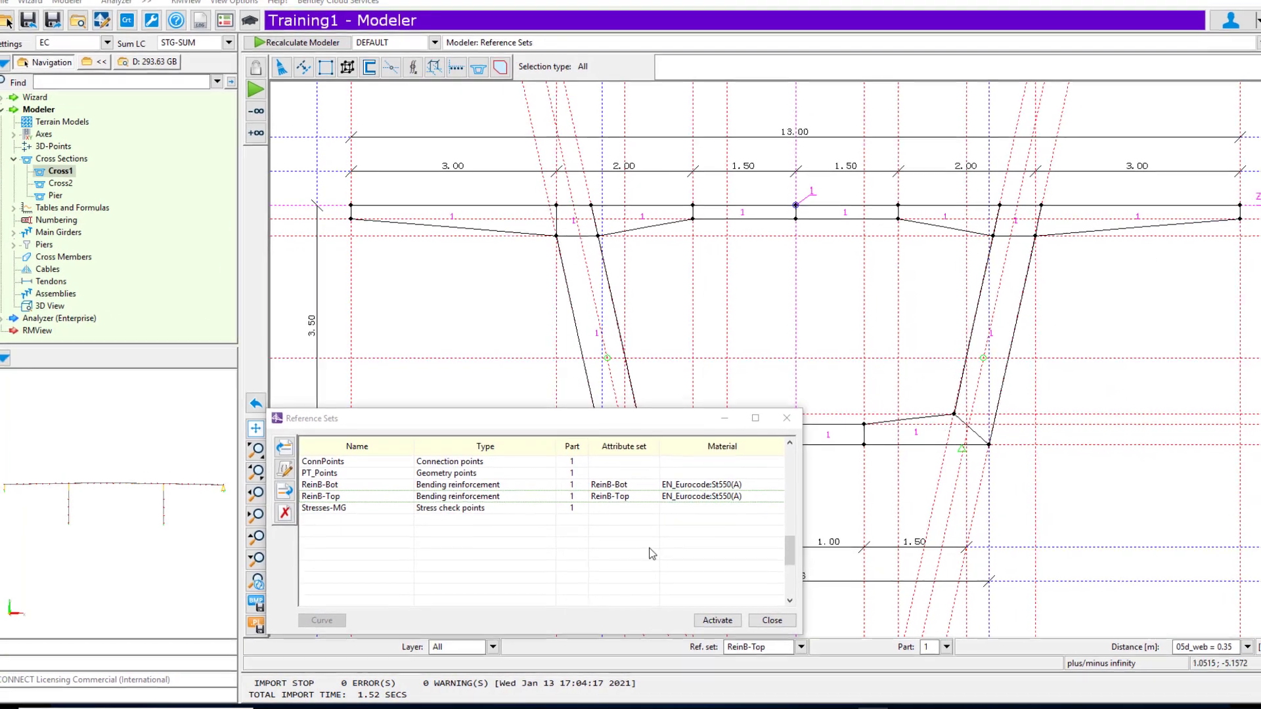
- Activate the ReinB-Bot set and place a single intersection reference point at the section's bottom-left outer corner, with both distances 0.08 m
left_click(486, 485)
left_click(718, 620)
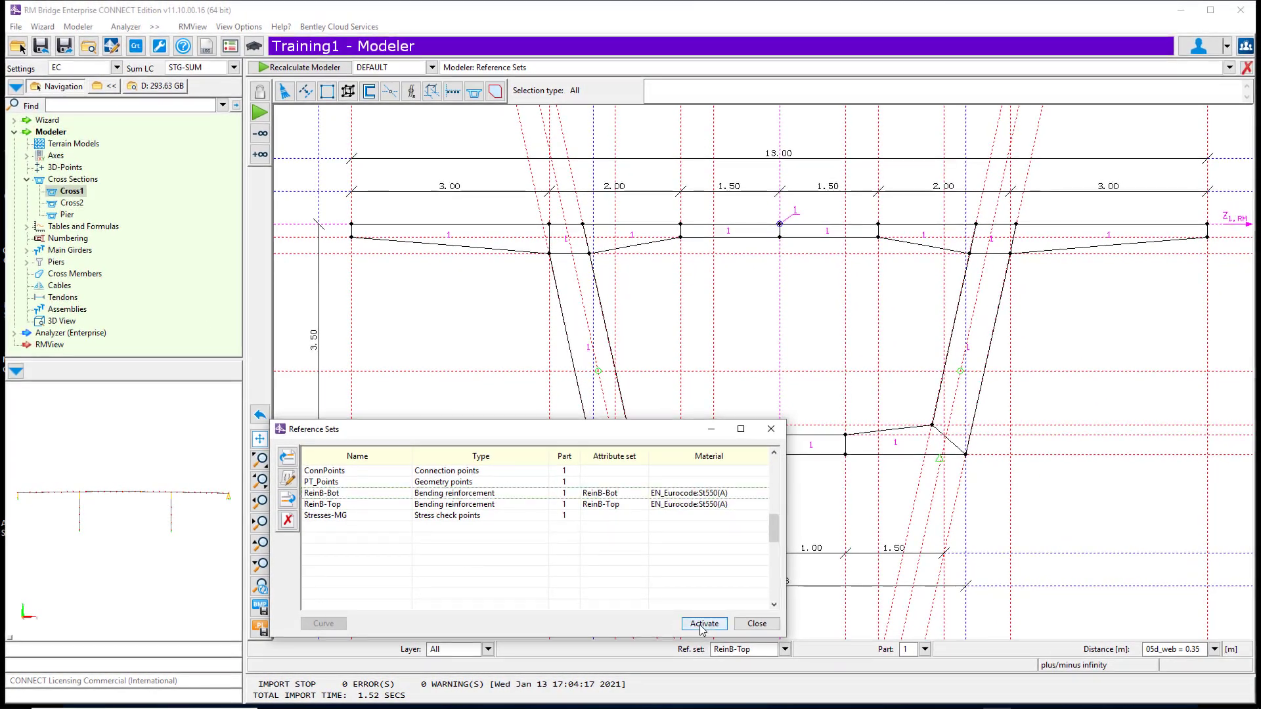
left_click(389, 91)
scroll(605, 448, "up", 4)
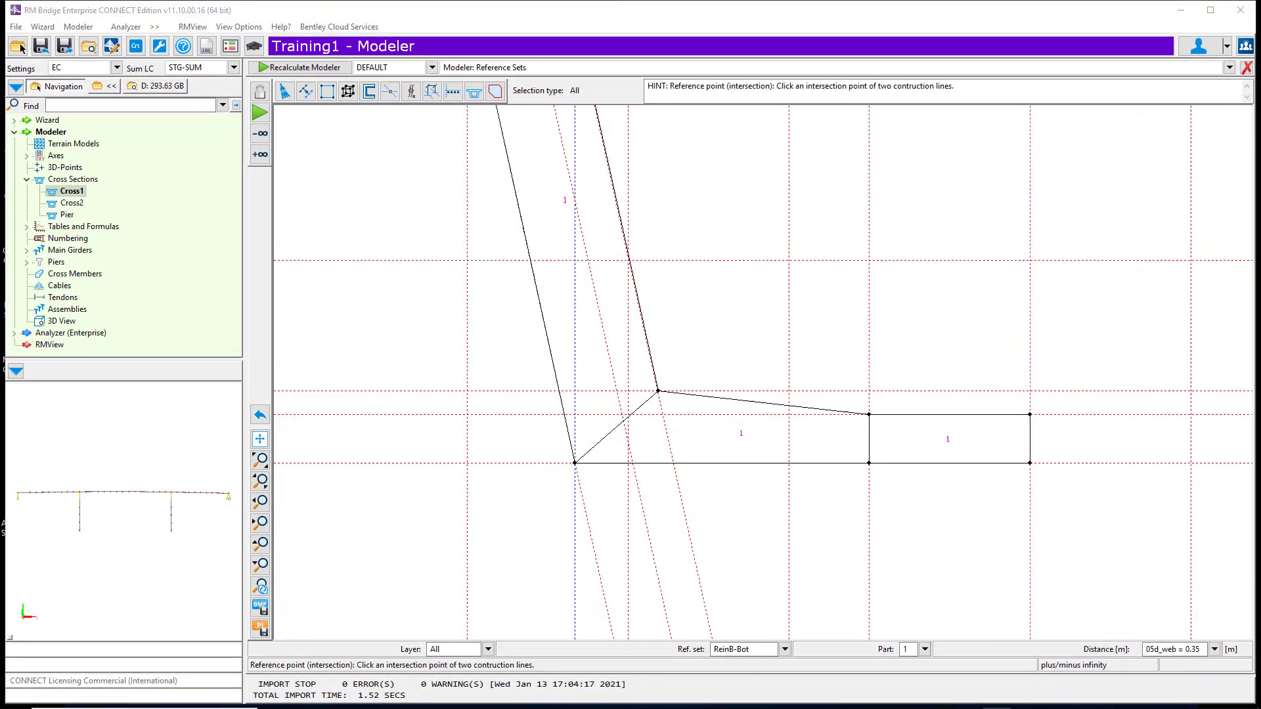
left_click(574, 464)
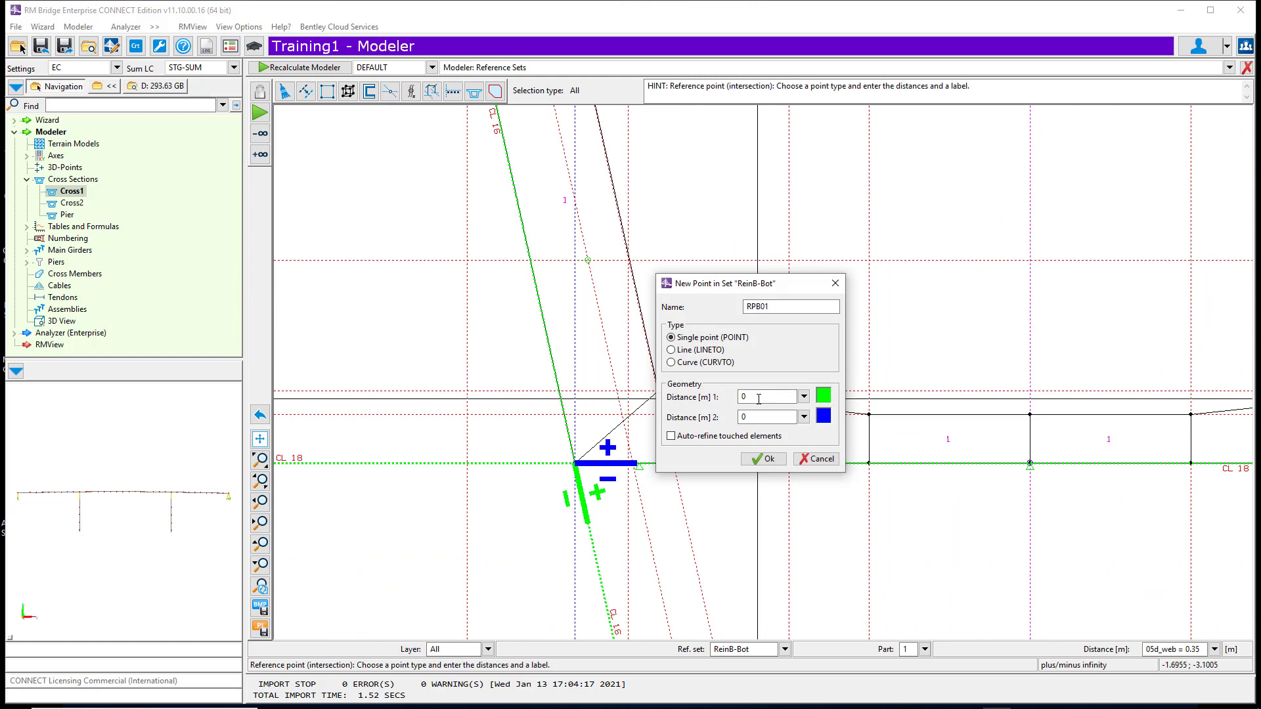
type("0.08")
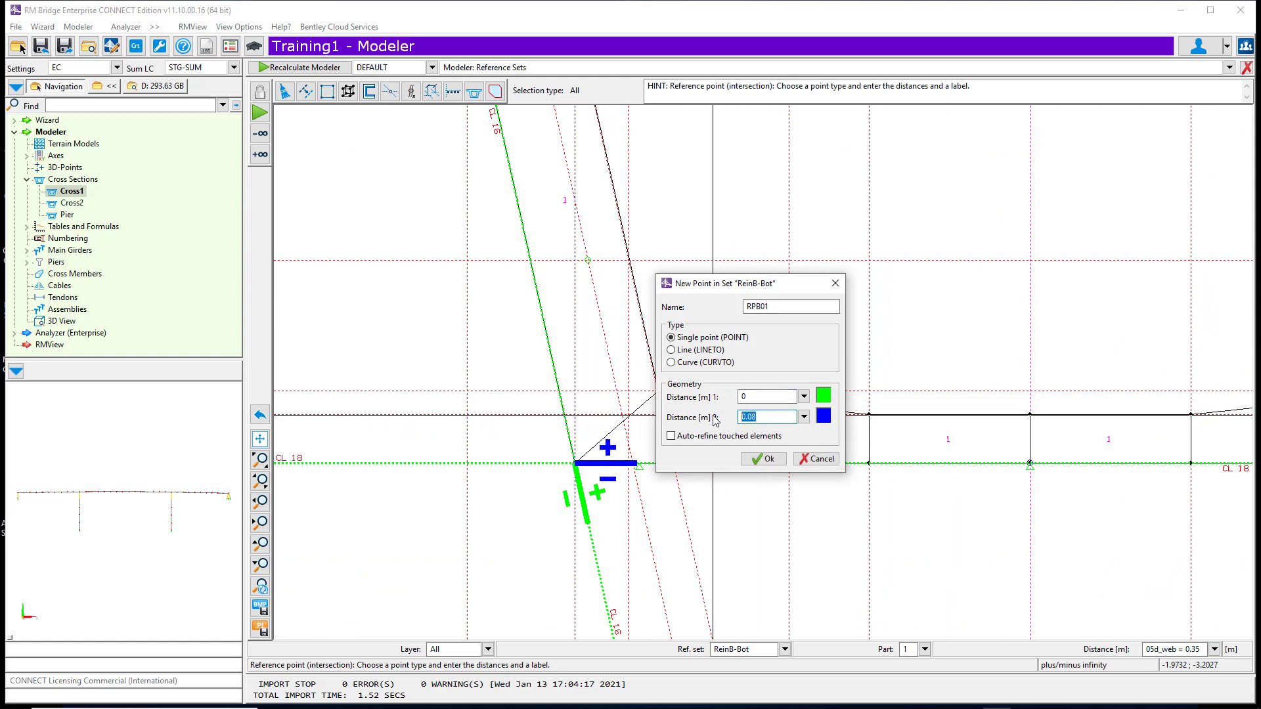
key("shift+Tab")
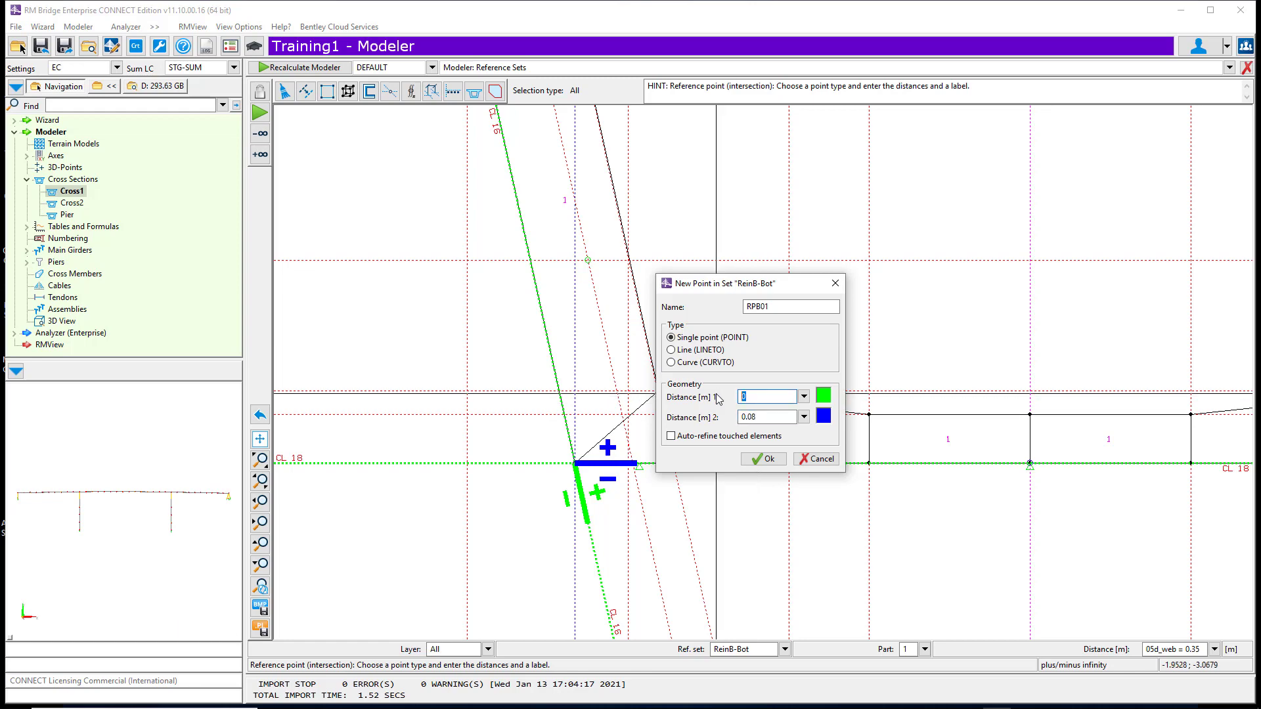
type("0.08")
key("Return")
- Add a Line (LINETO) reference point at the section's bottom-right outer corner, with both distances 0.08 m, completing the bottom reinforcement line
scroll(821, 413, "down", 3)
scroll(821, 412, "up", 5)
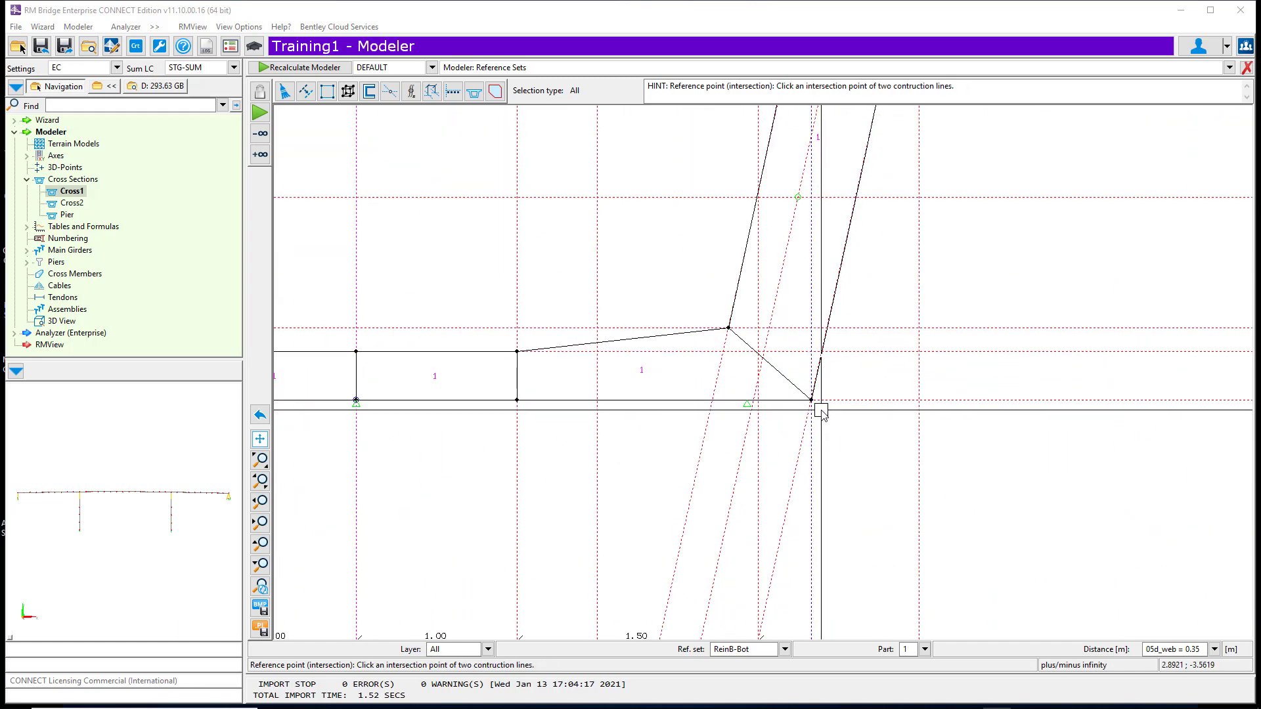
left_click(821, 413)
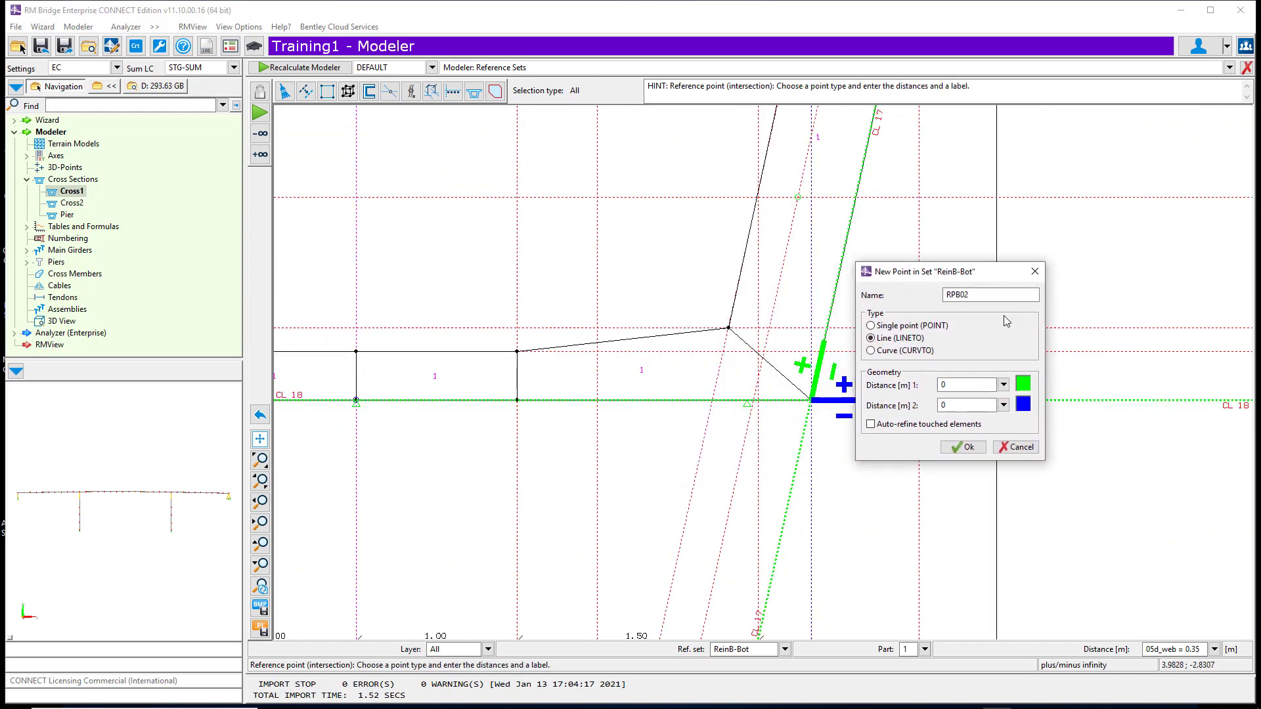
key("Tab")
type("0.08")
key("Tab")
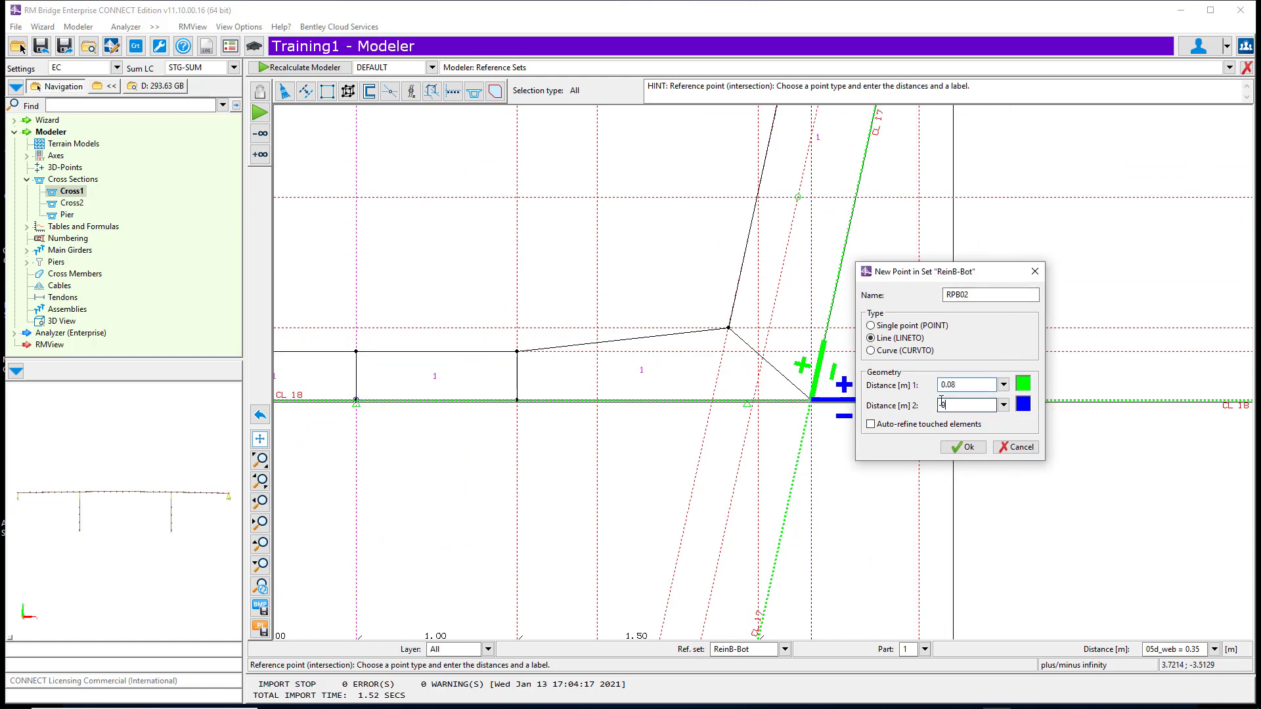
type("0.08")
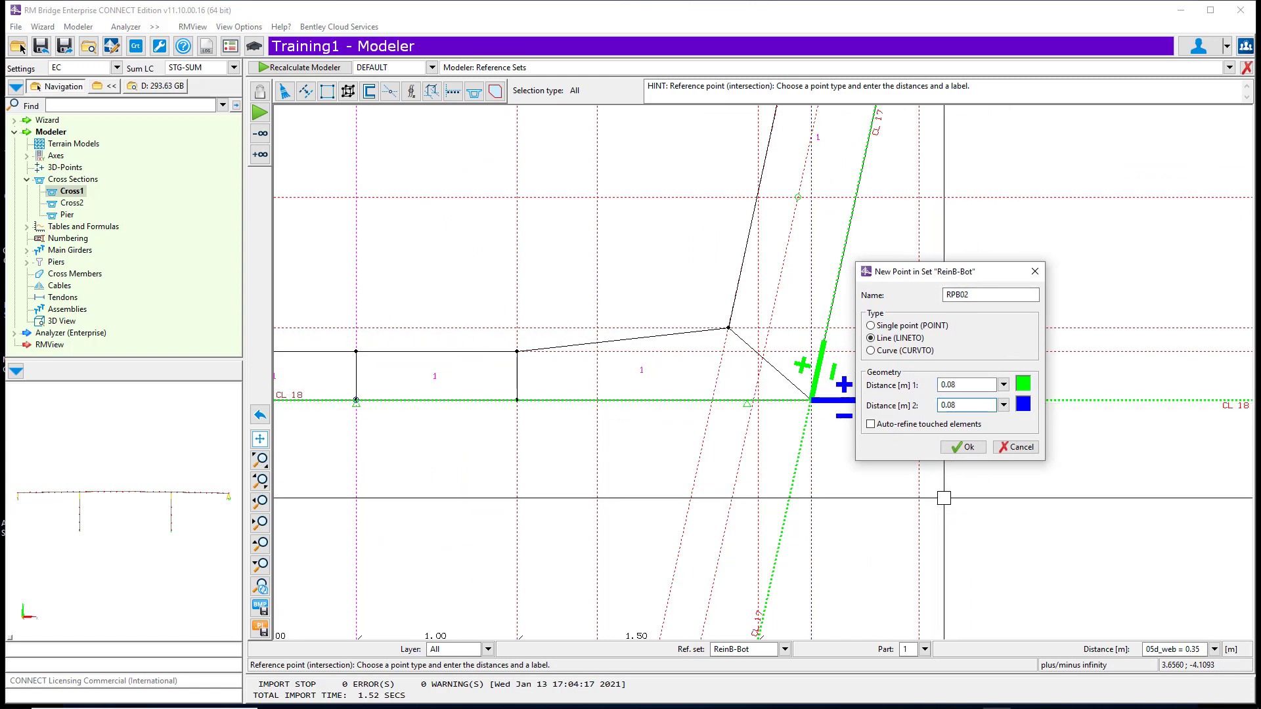
left_click(963, 448)
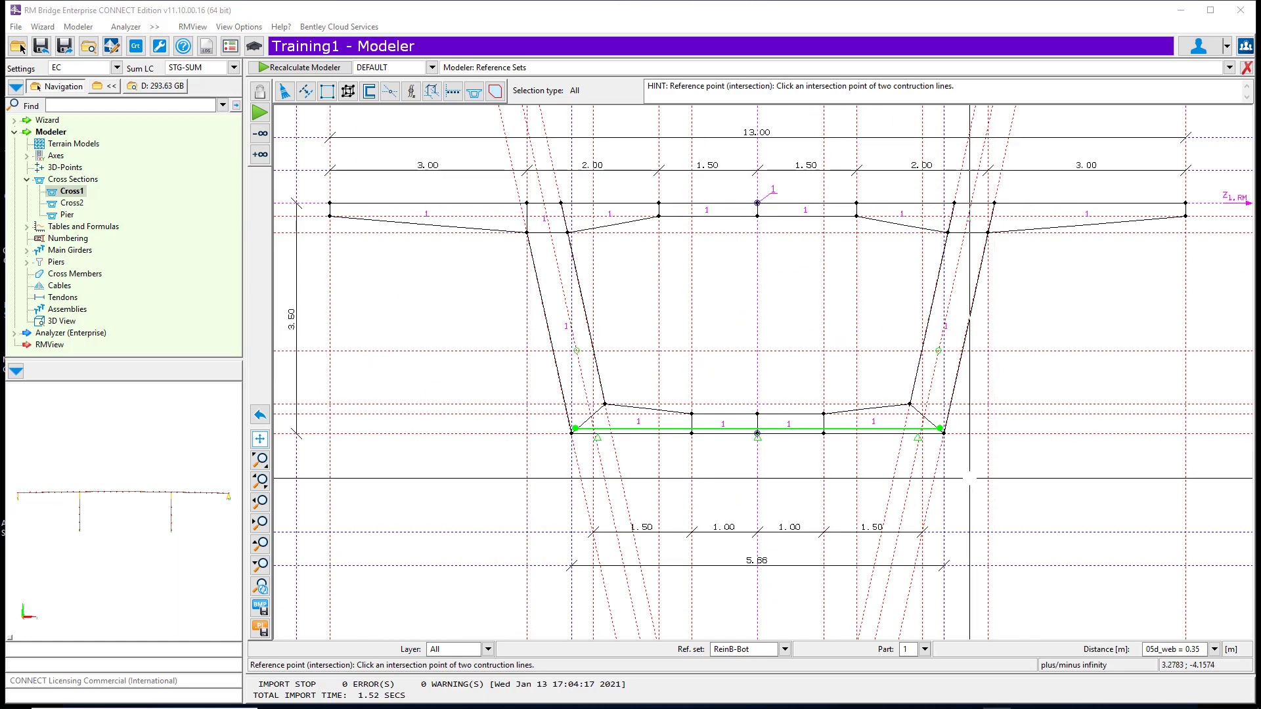
- Activate the ReinB-Top set and place a single reference point at the left web's outer top intersection, with distance 2 of 0.5 m and a small negative distance 1
left_click(762, 649)
double_click(772, 506)
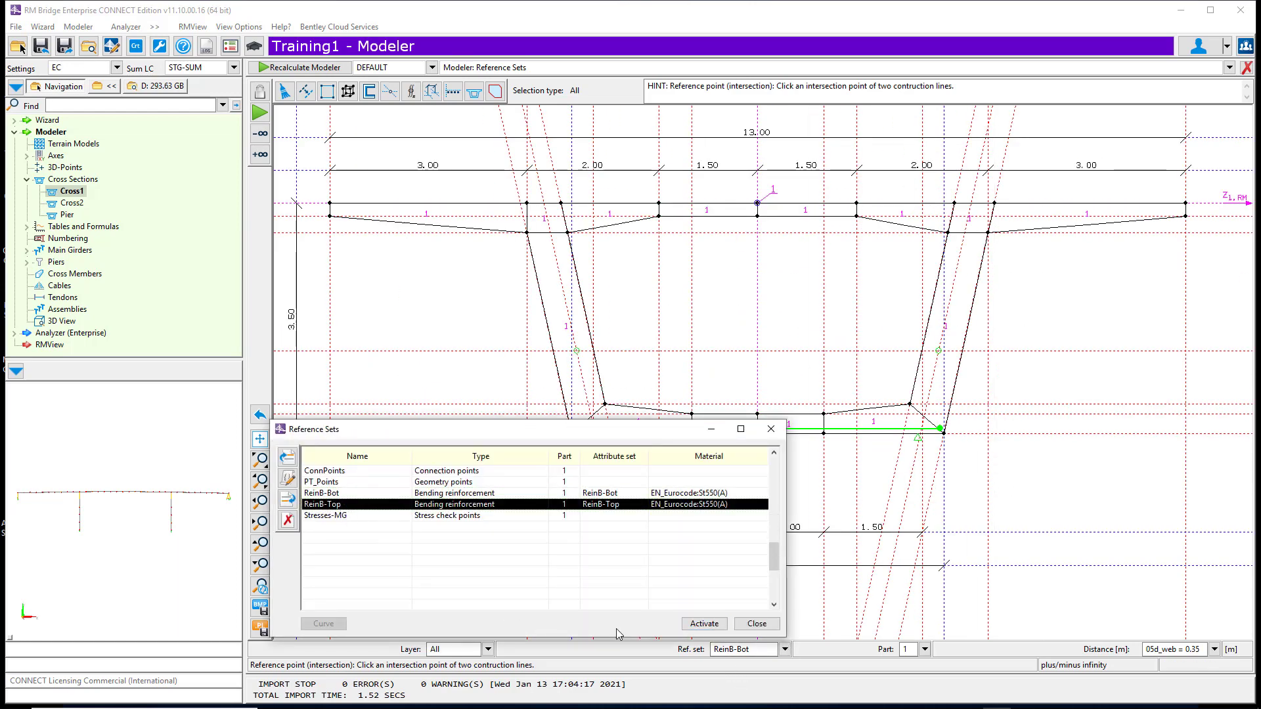
scroll(511, 204, "up", 5)
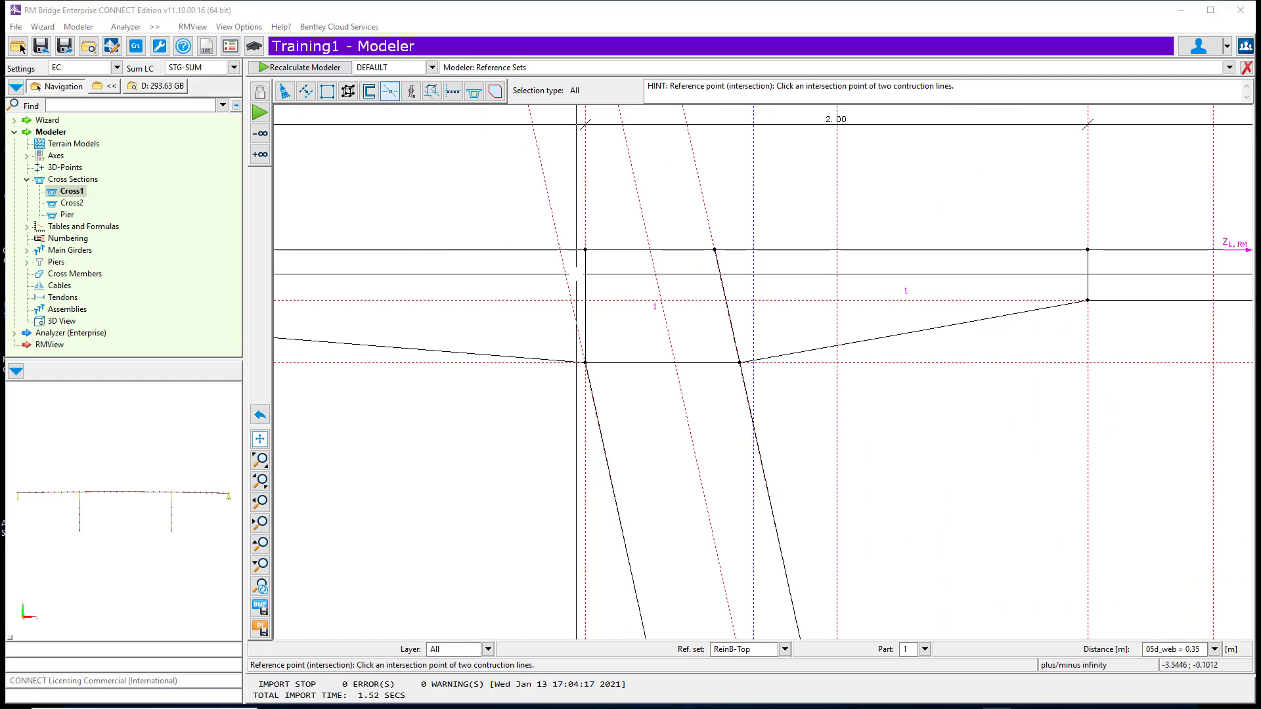
left_click(585, 249)
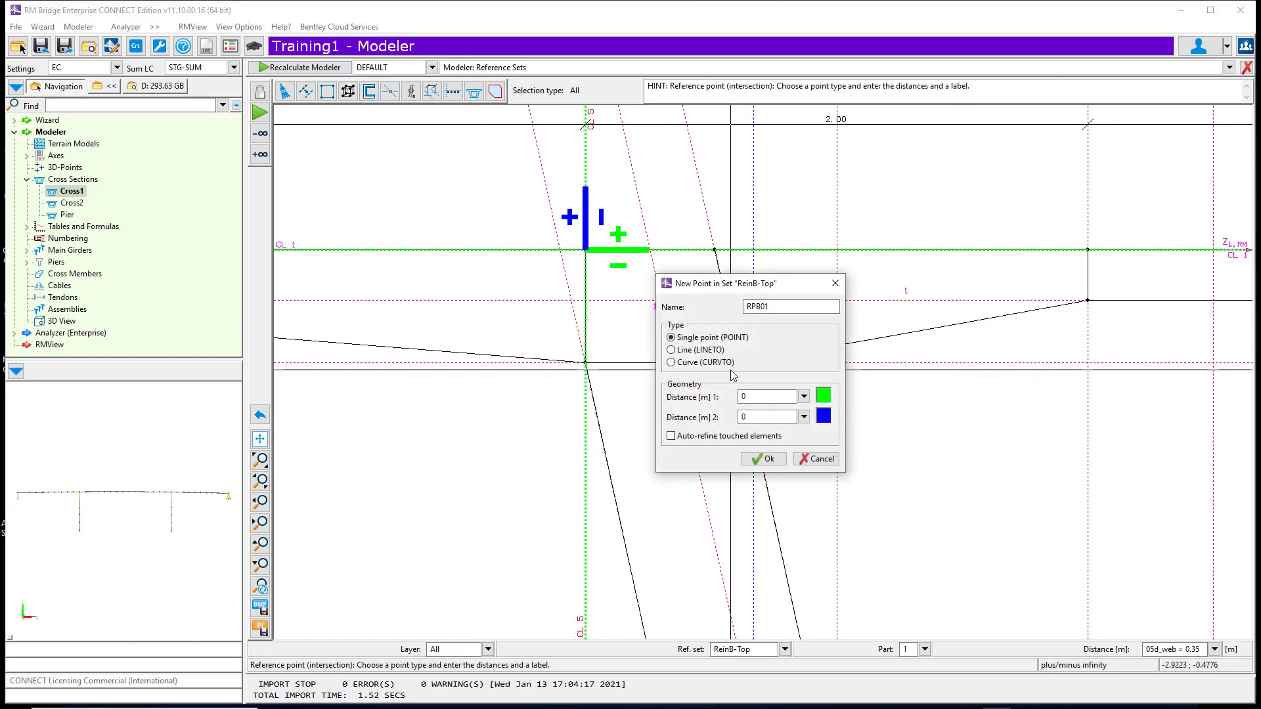
key("Tab")
type("0.")
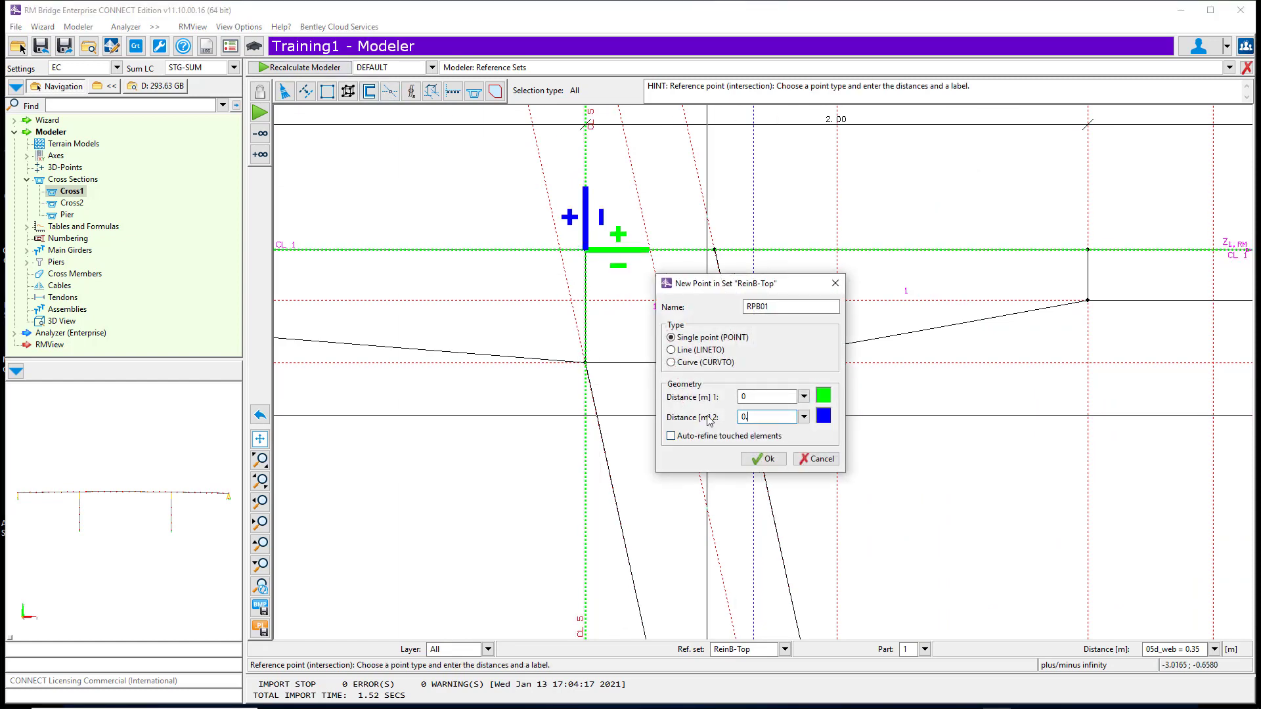
type("5")
key("shift+Tab")
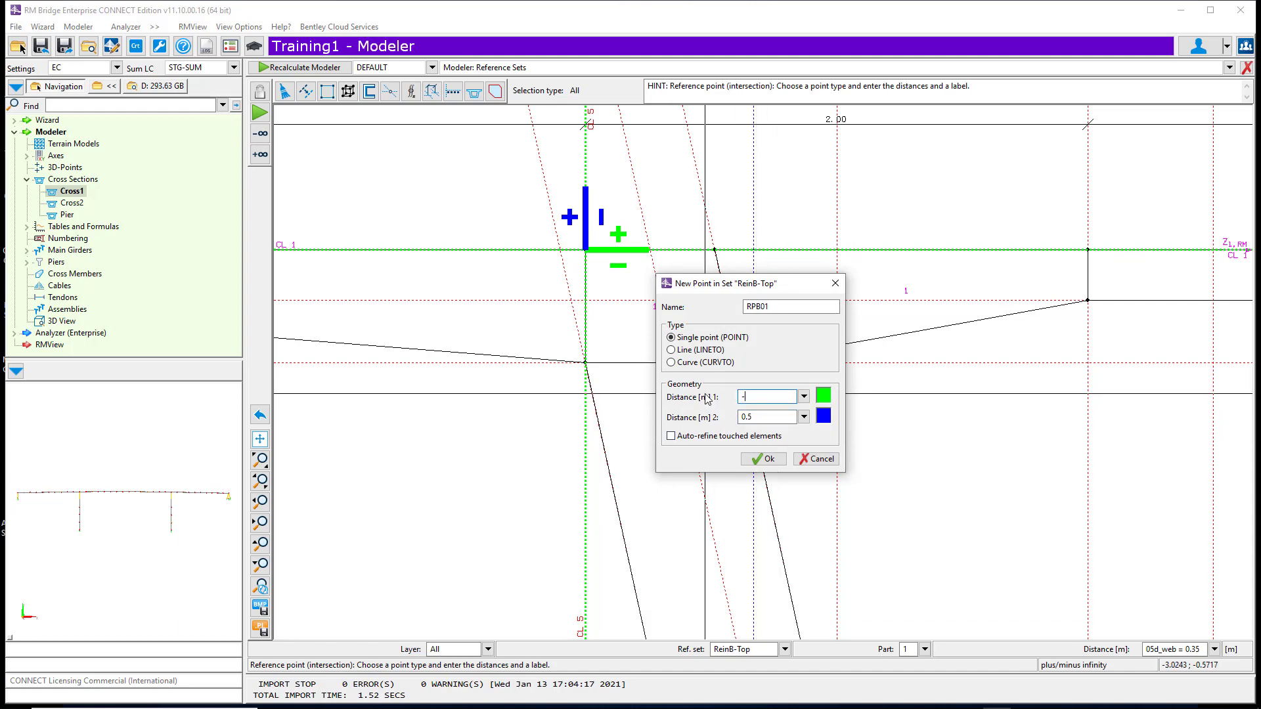
type("-0.35")
left_click(764, 458)
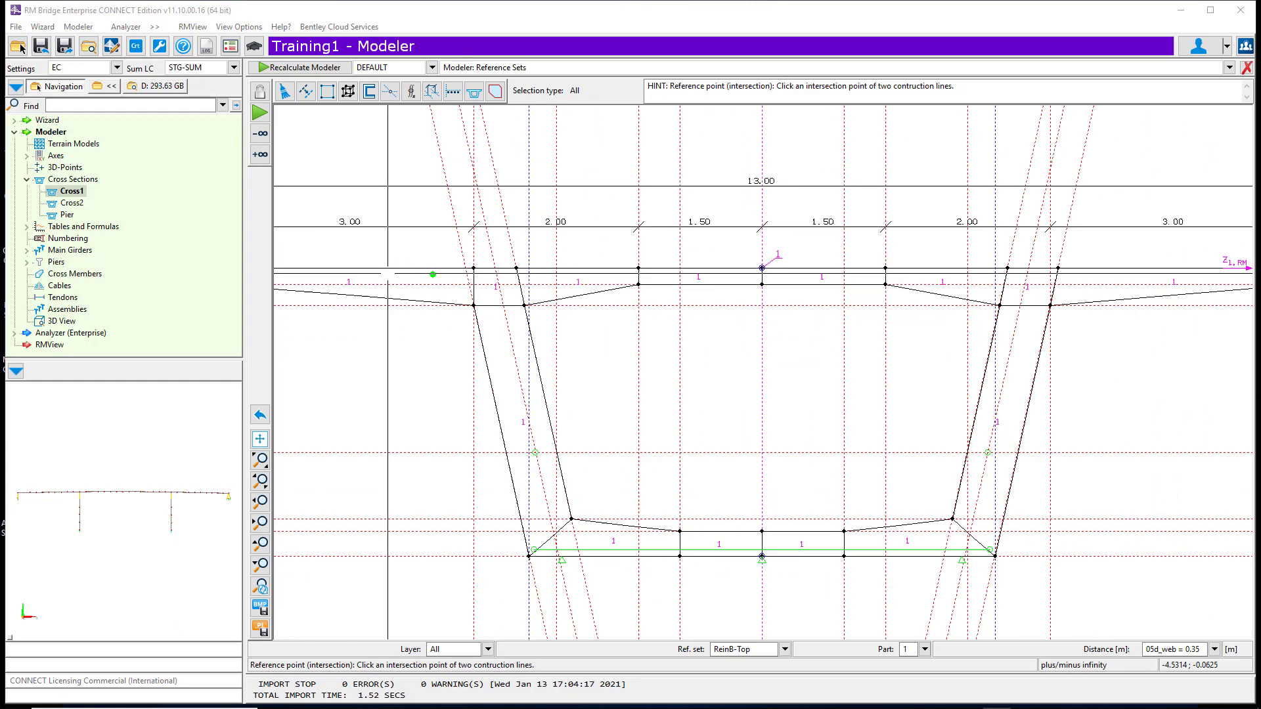
- Add a Line (LINETO) reference point to ReinB-Top at the right web's outer top intersection, with distance 1 of -0.08 m and distance 2 of -0.5 m
scroll(804, 285, "up", 3)
left_click(804, 286)
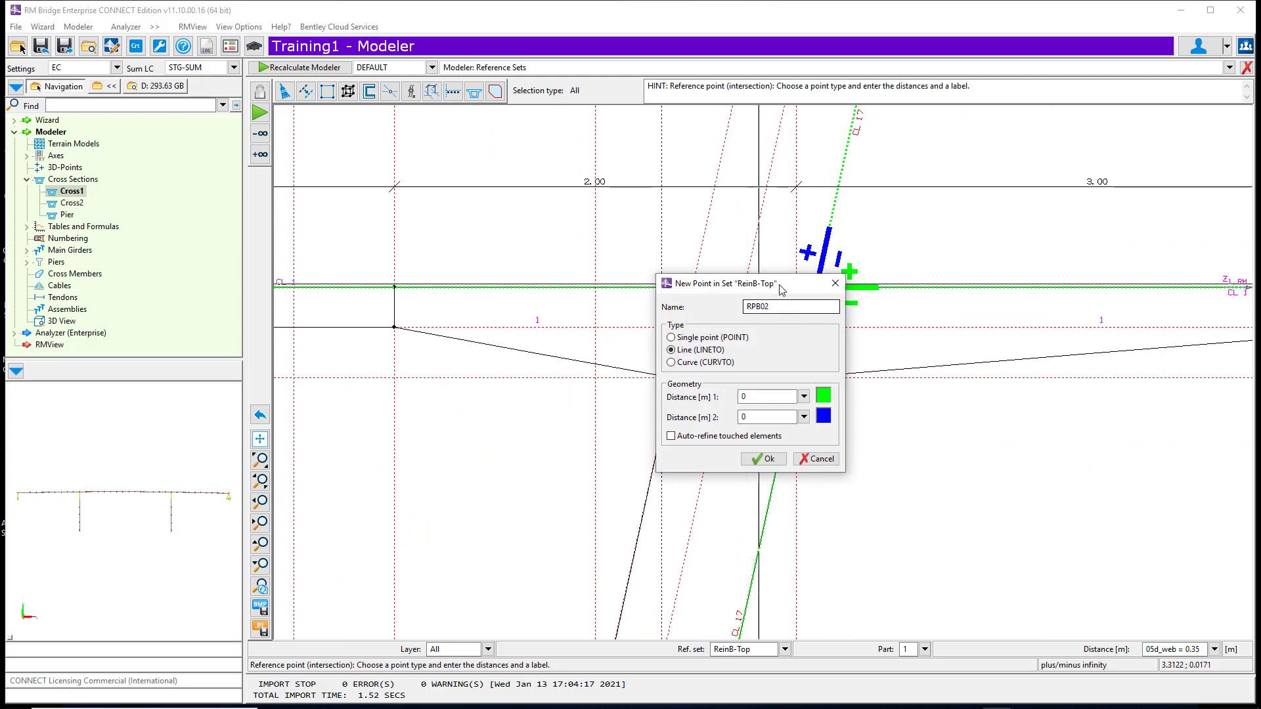
left_click_drag(1071, 320, 1018, 303)
double_click(1028, 418)
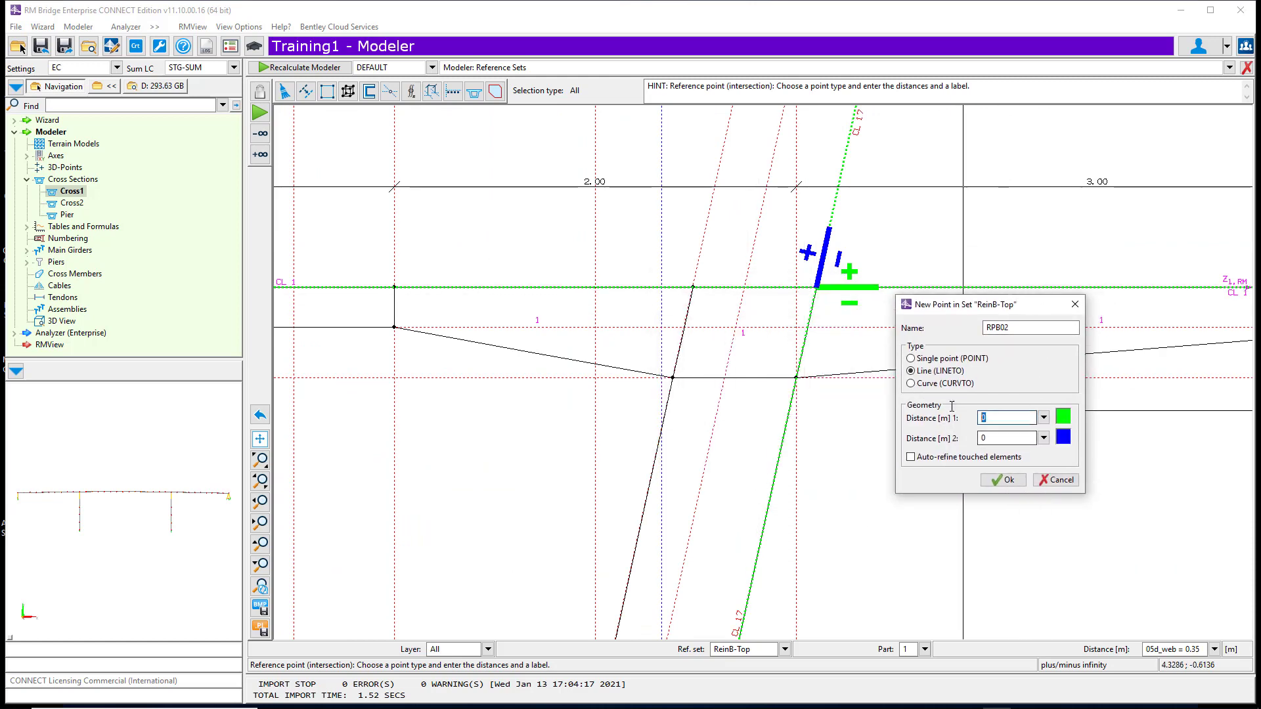
type("-0.08")
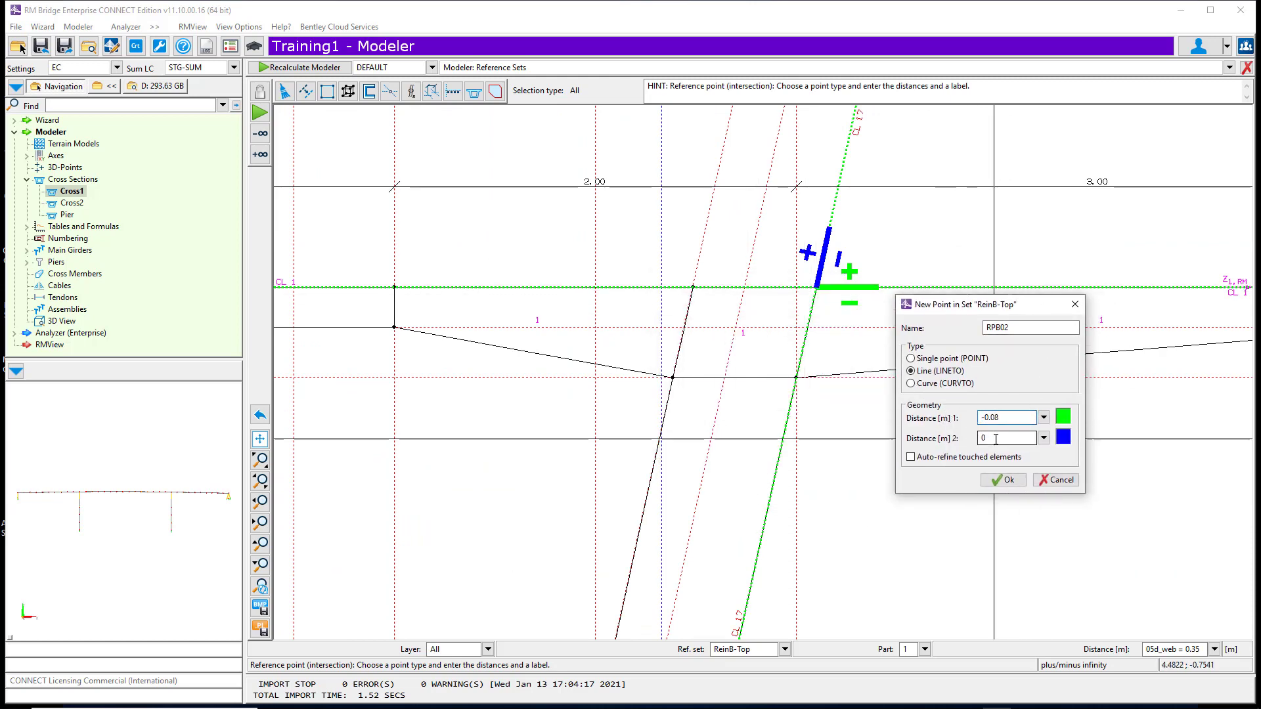
double_click(984, 438)
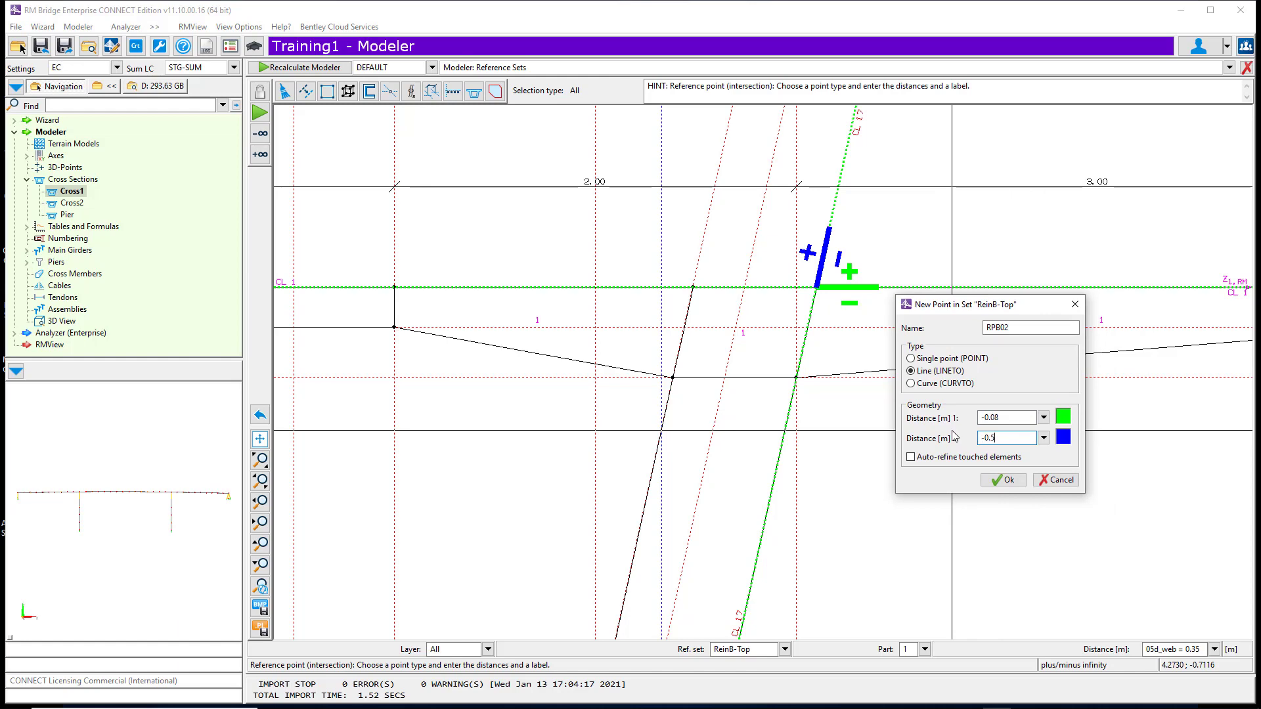
type("5")
key("Return")
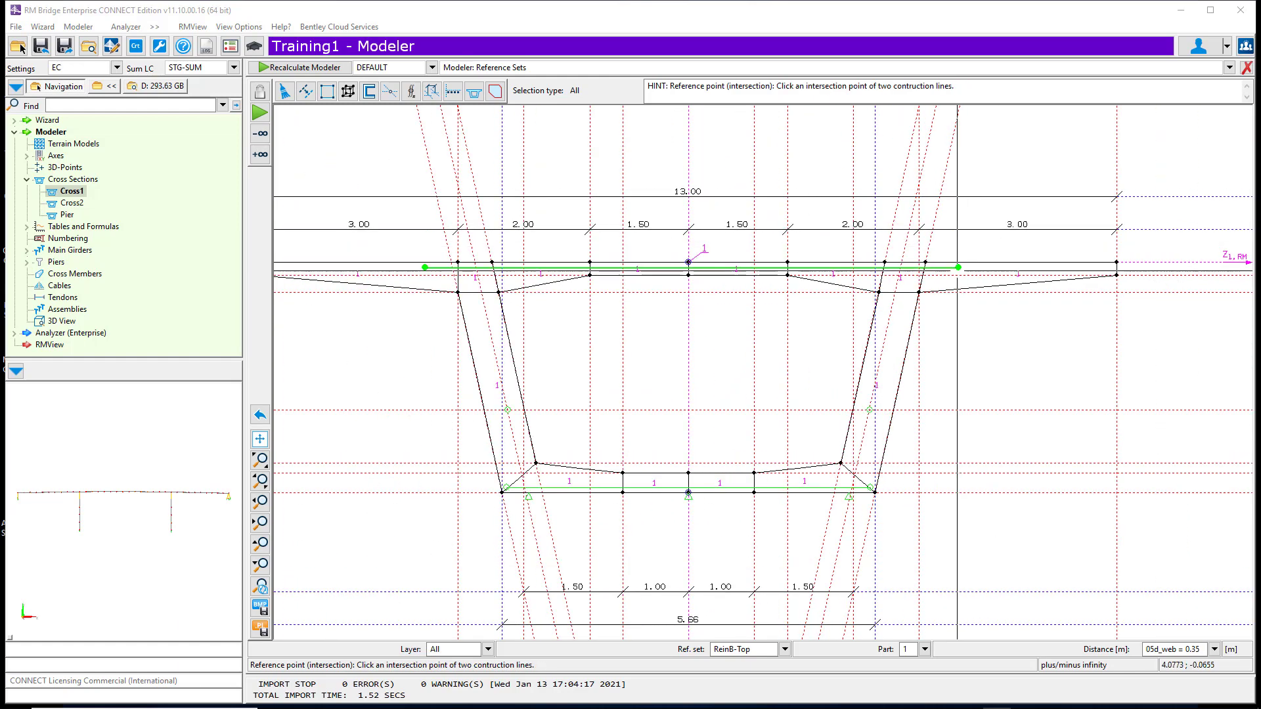
- Add a Cracking reinforcement reference set named ReinC-Bot, with attribute set ReinC-Bot and material EN_Eurocode:St550(A)
left_click(784, 649)
left_click(341, 503)
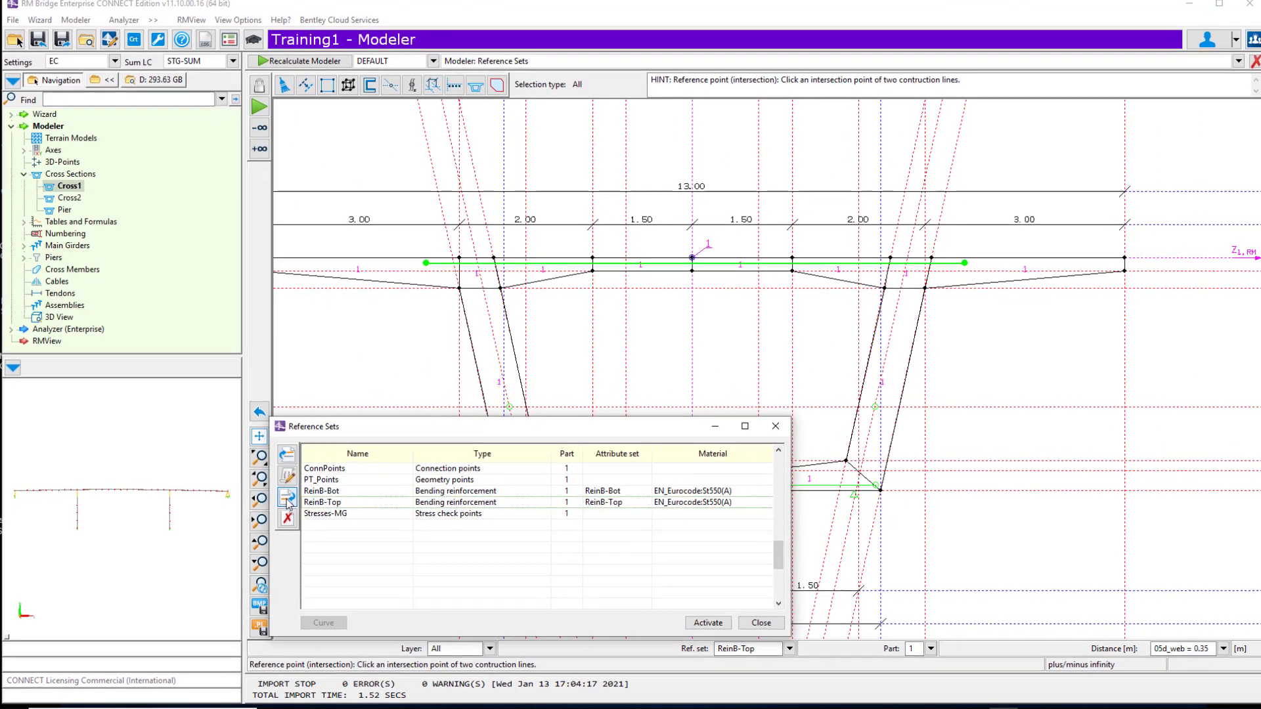
left_click(287, 499)
left_click(453, 526)
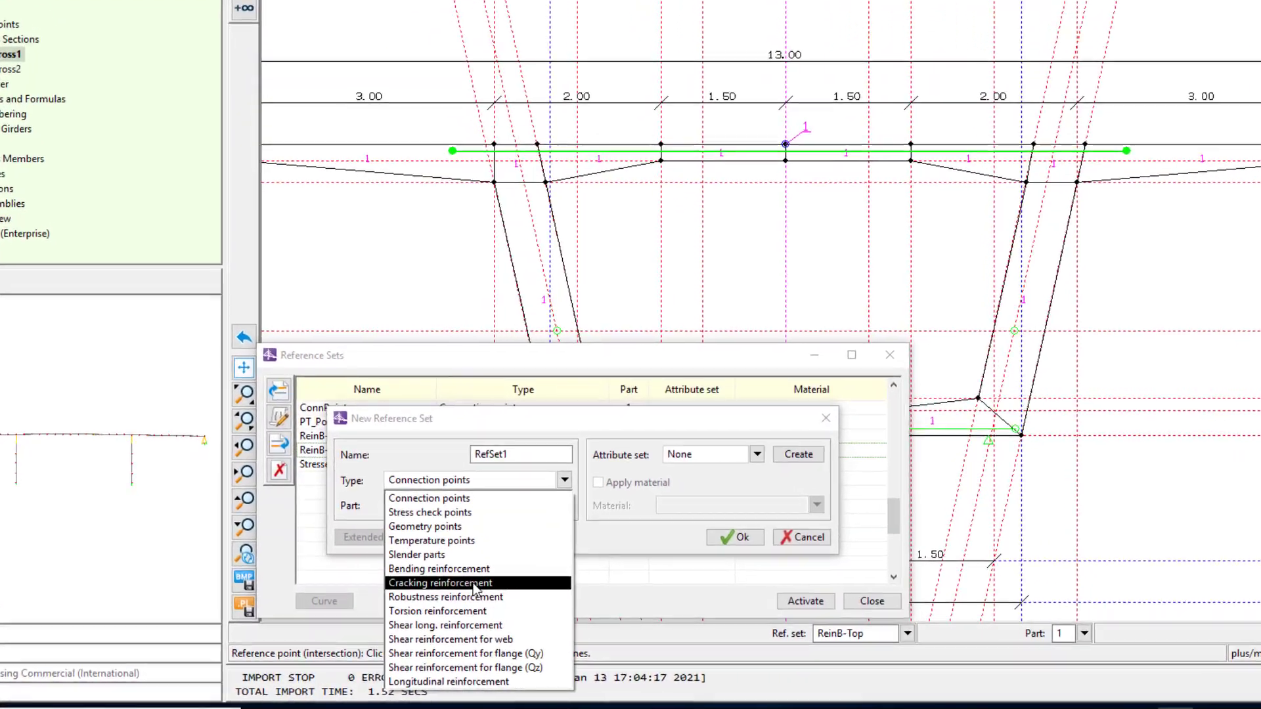
left_click(473, 584)
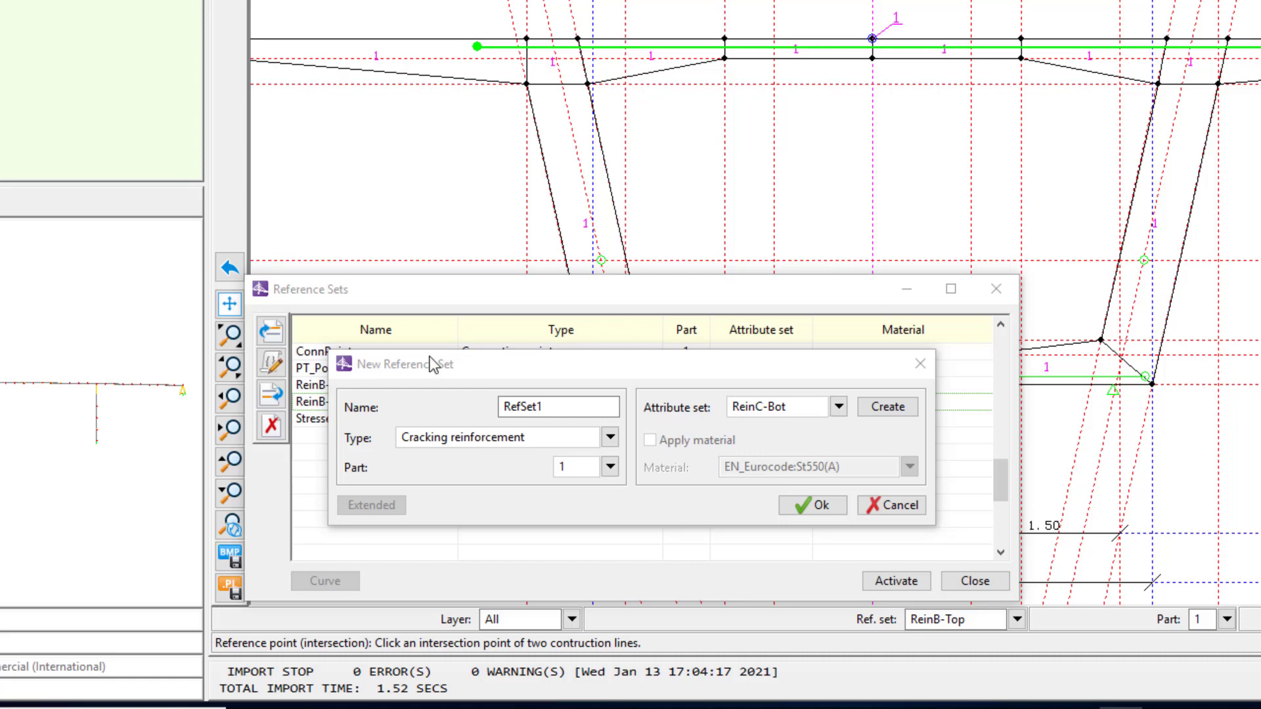
left_click(436, 381)
type("ReinC-Bot")
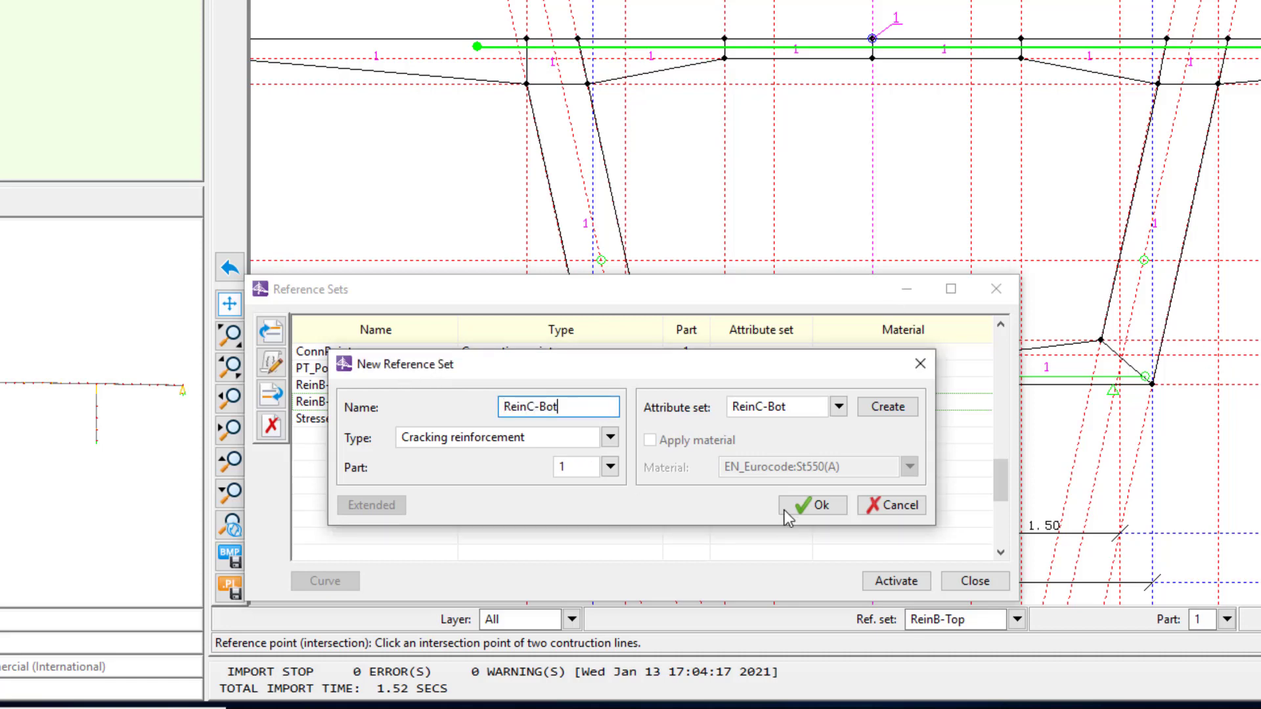
left_click(812, 505)
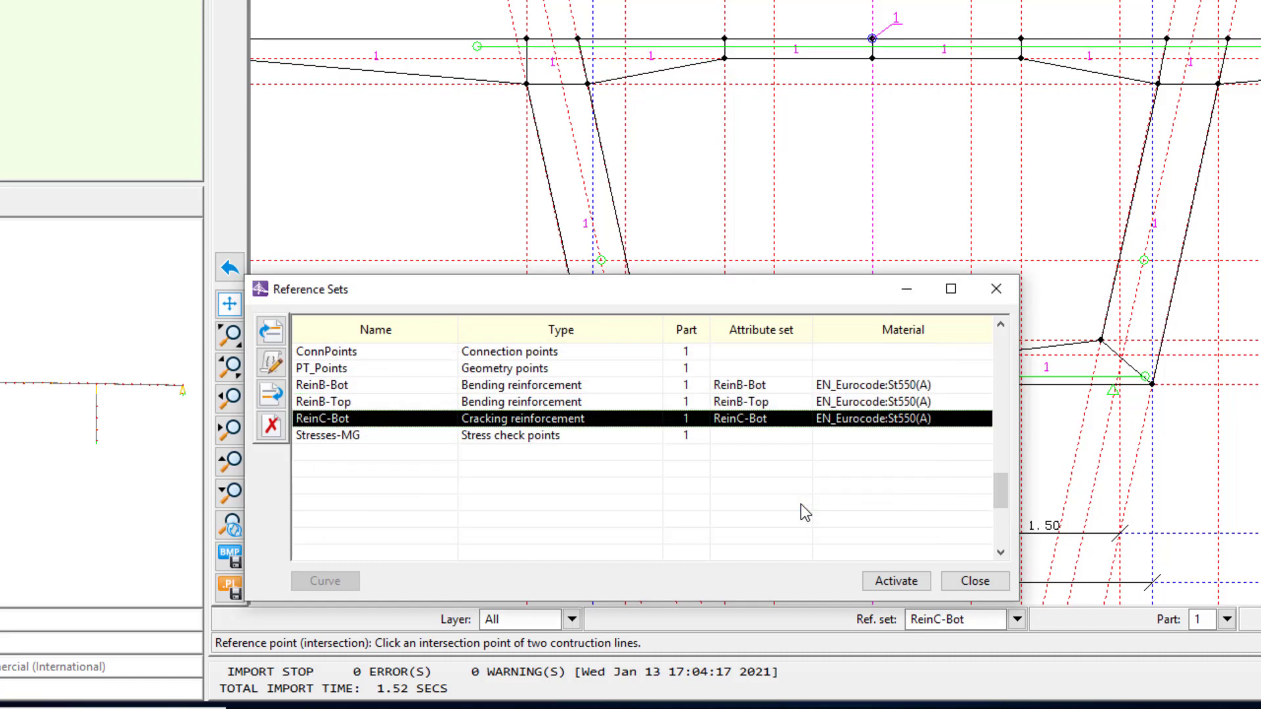
- Add a second Cracking reinforcement reference set named ReinC-Top, with attribute set ReinC-Top and material EN_Eurocode:St550(A)
left_click(272, 395)
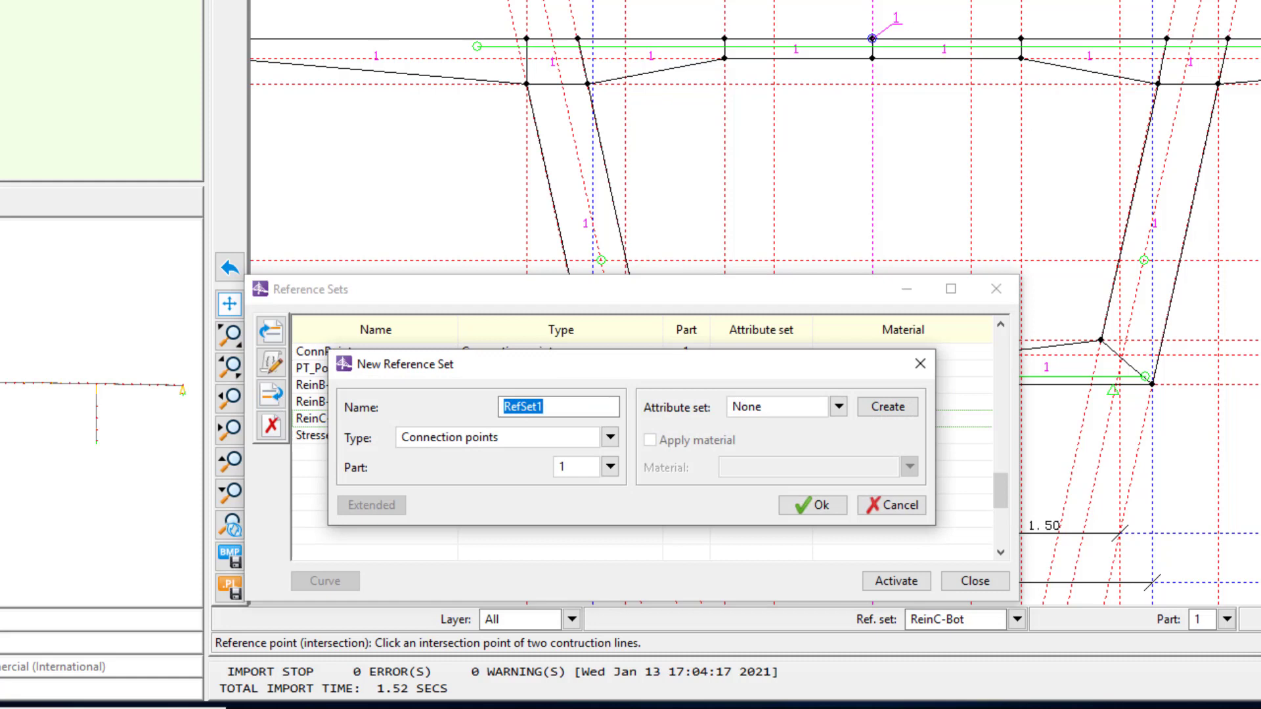
key("alt+Tab")
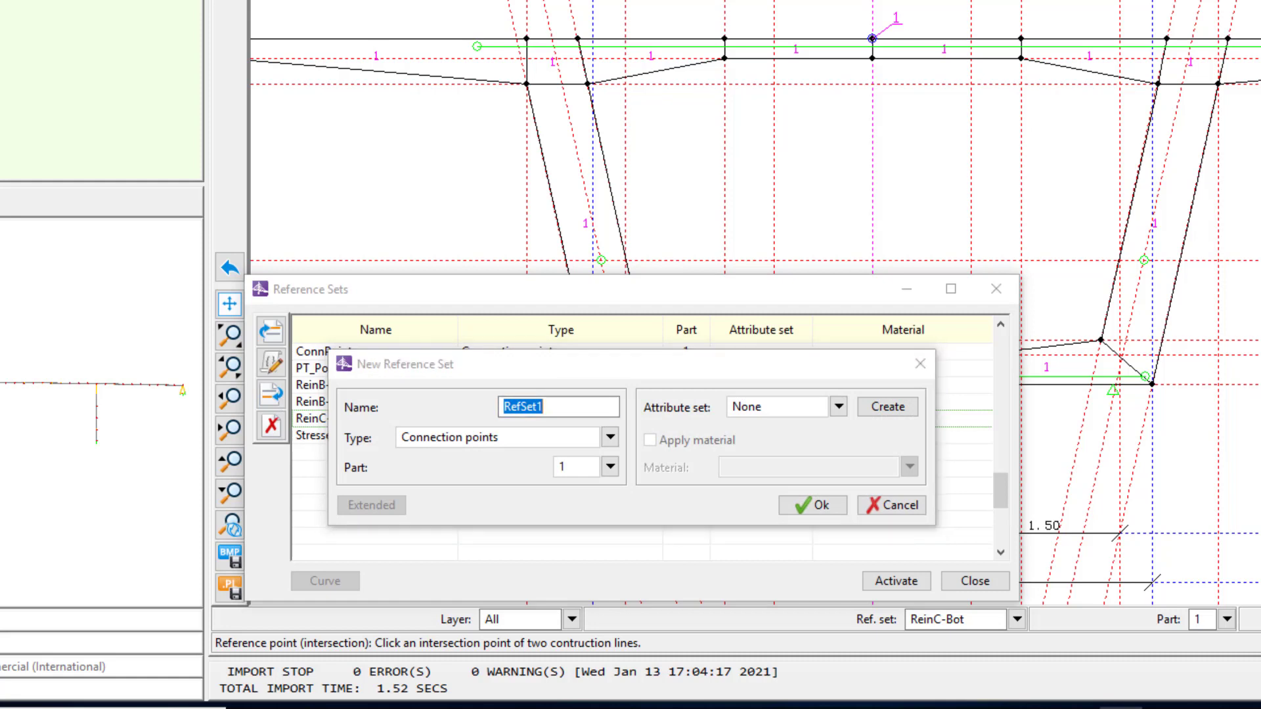
left_click(611, 439)
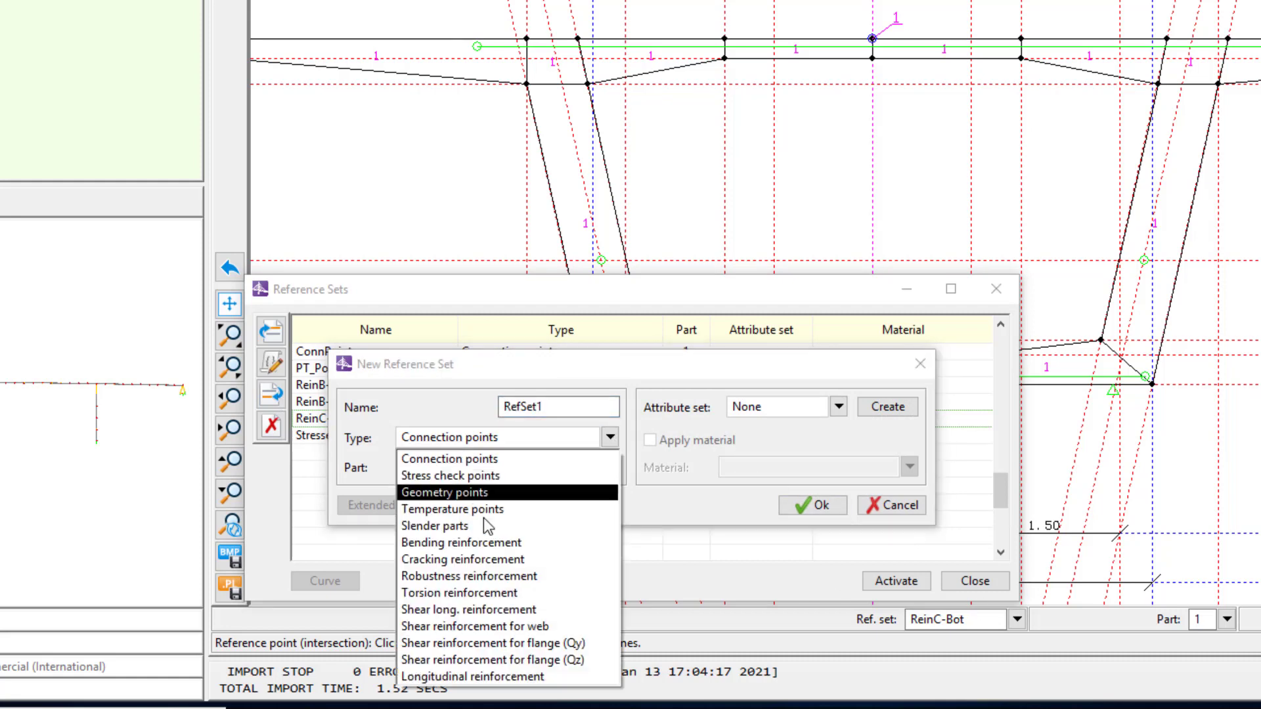
left_click(497, 553)
left_click(839, 406)
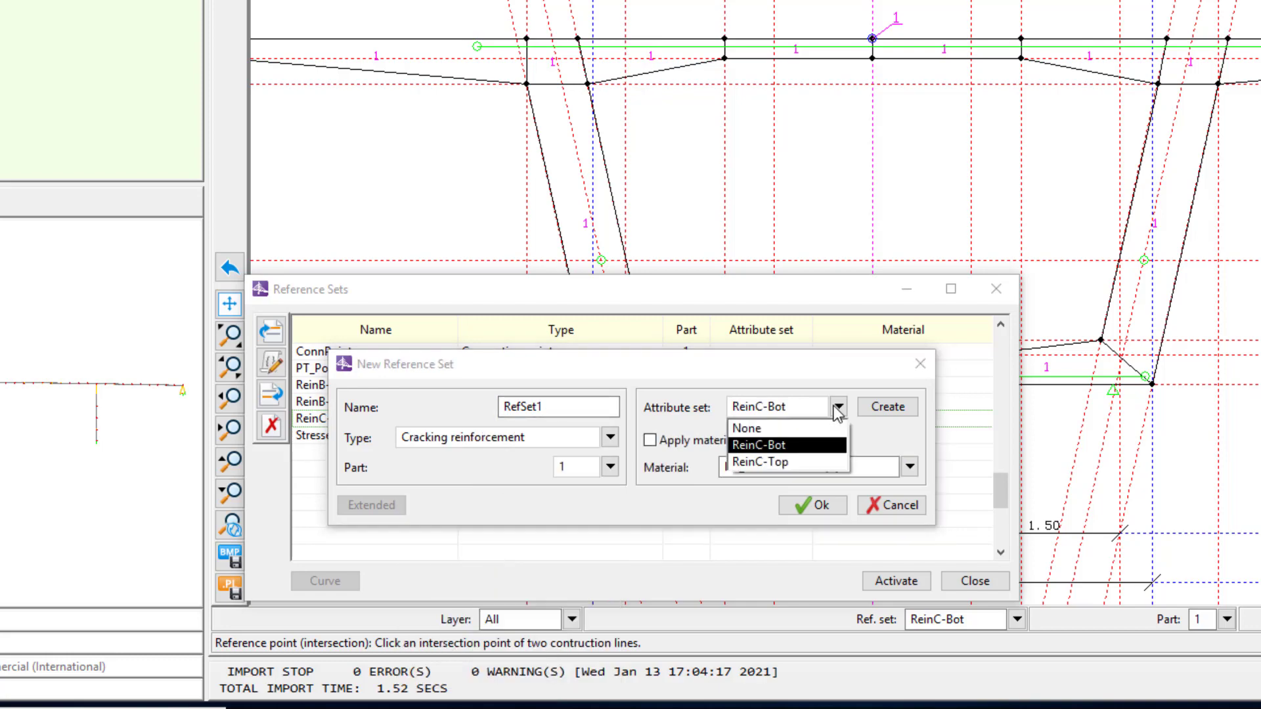
left_click(762, 462)
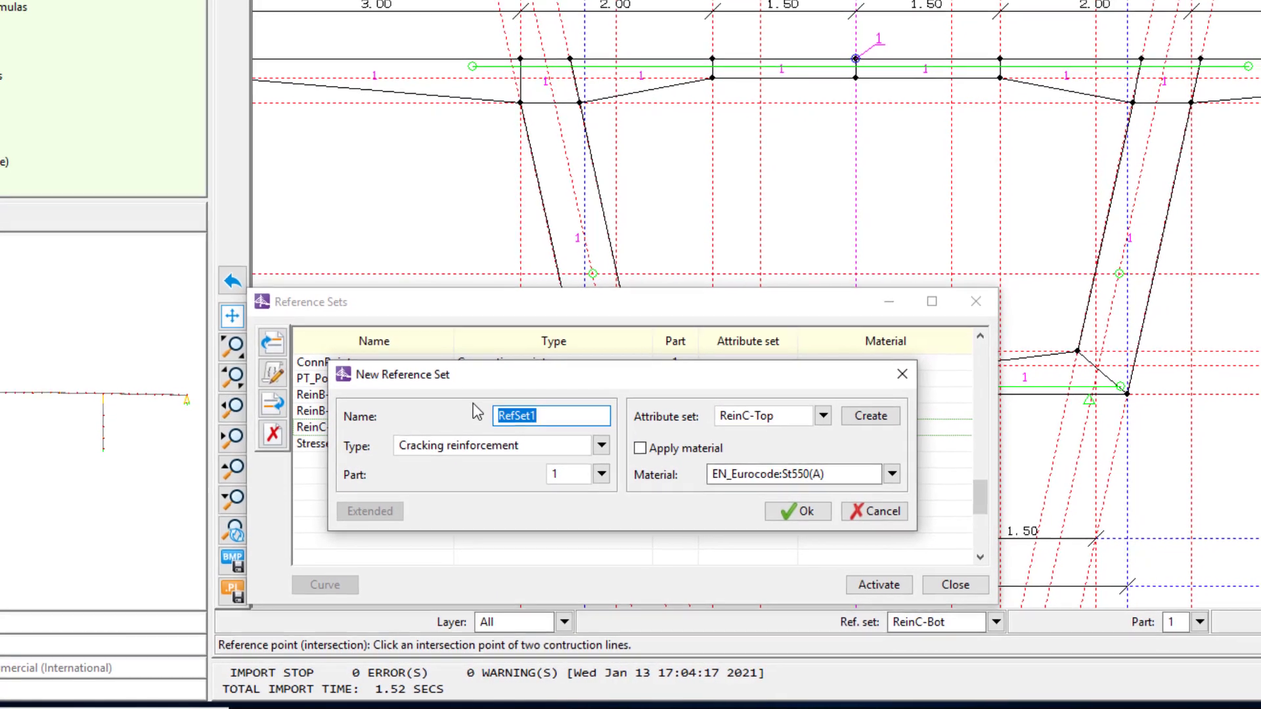
type("ReinC-Top")
left_click(810, 507)
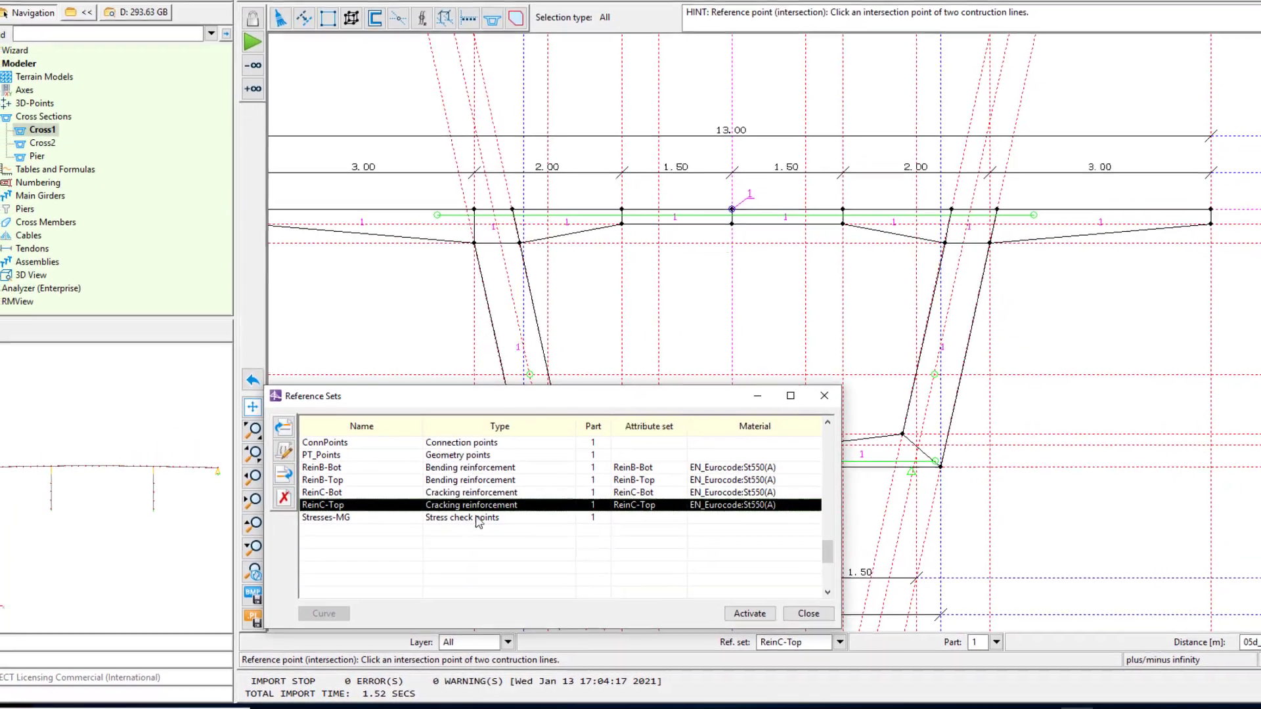
- Activate ReinC-Top and place a single reference point at the left web's outer top intersection, with distance 1 of -0.08 m and distance 2 of 0.5 m
left_click(771, 606)
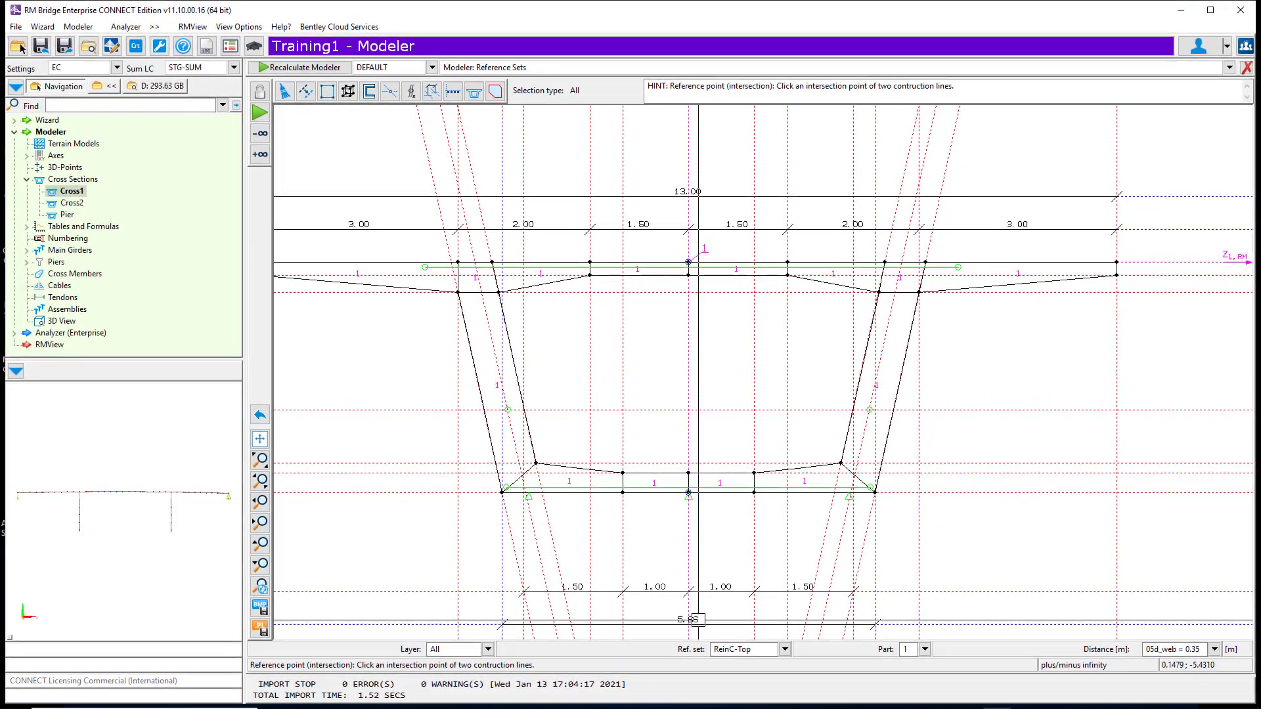
scroll(459, 262, "up", 3)
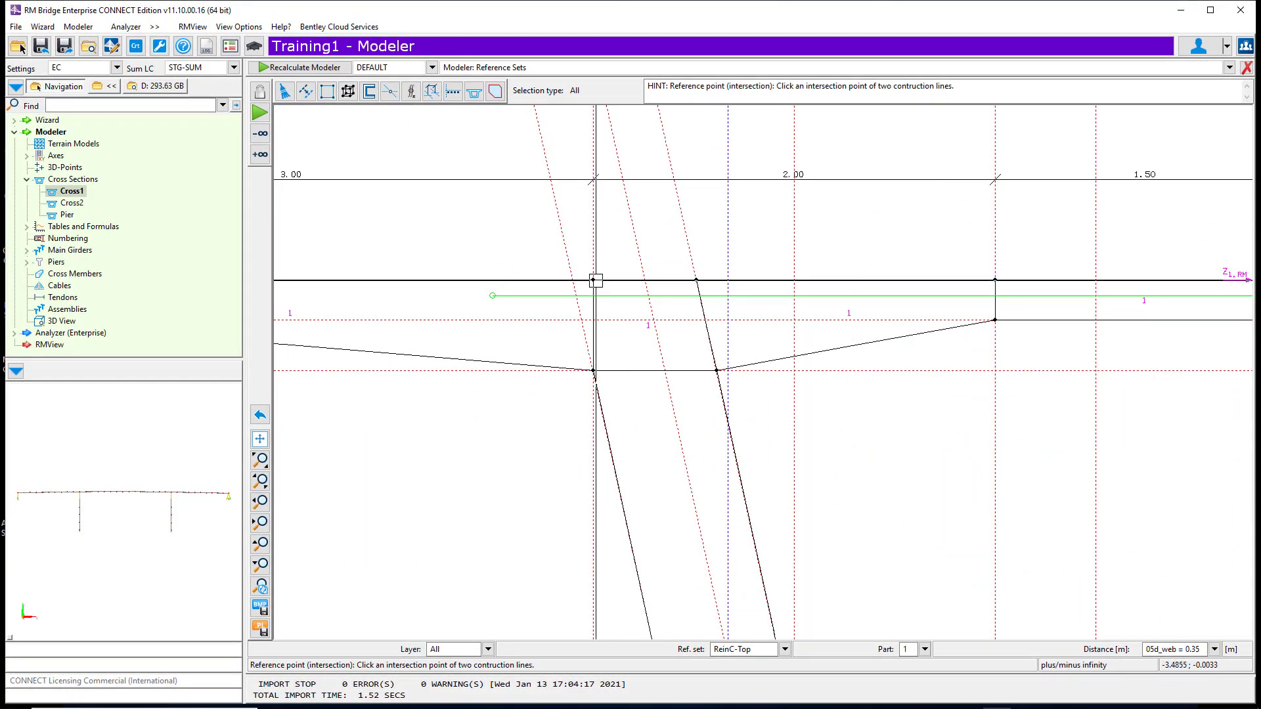
left_click(595, 280)
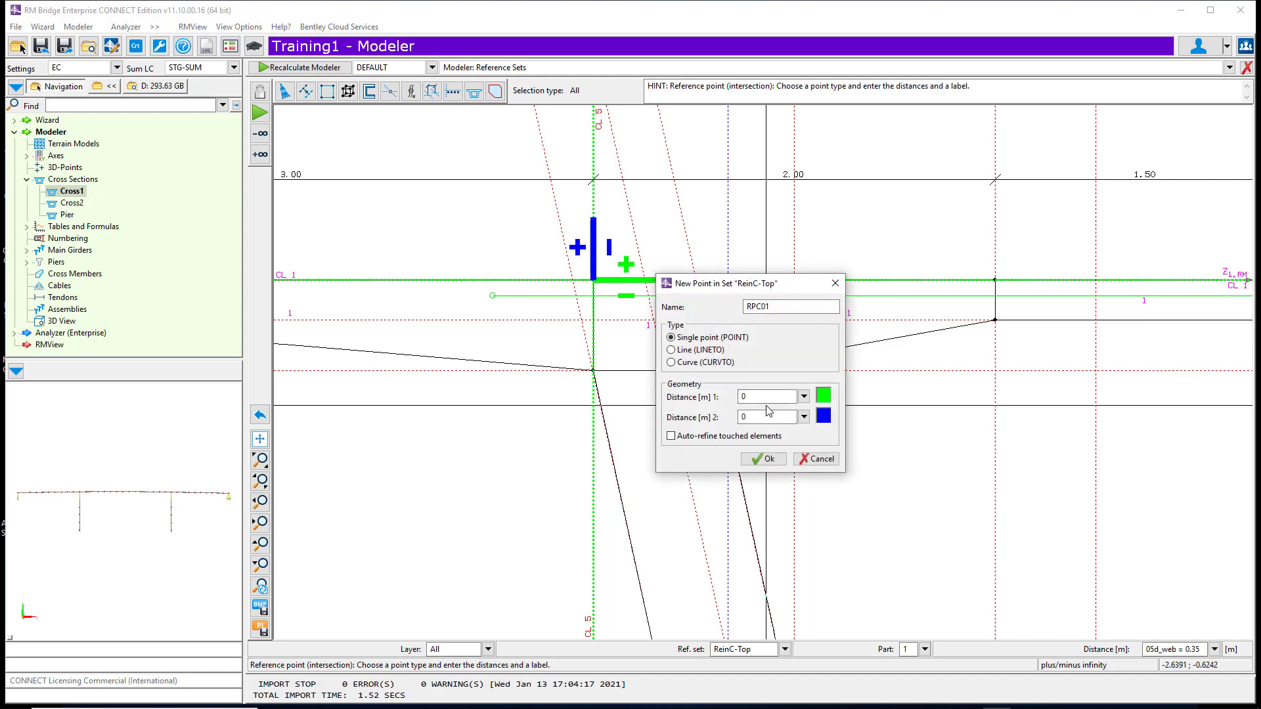
key("Tab")
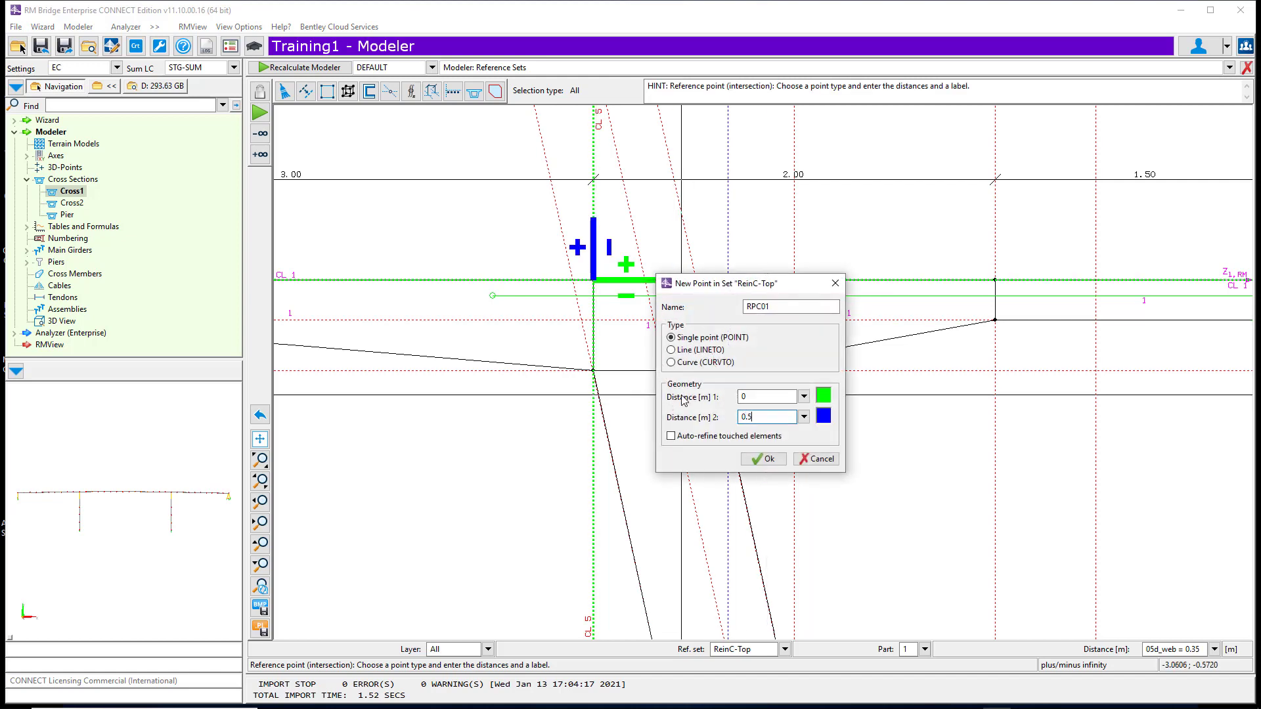
type("0.5")
key("shift+Tab")
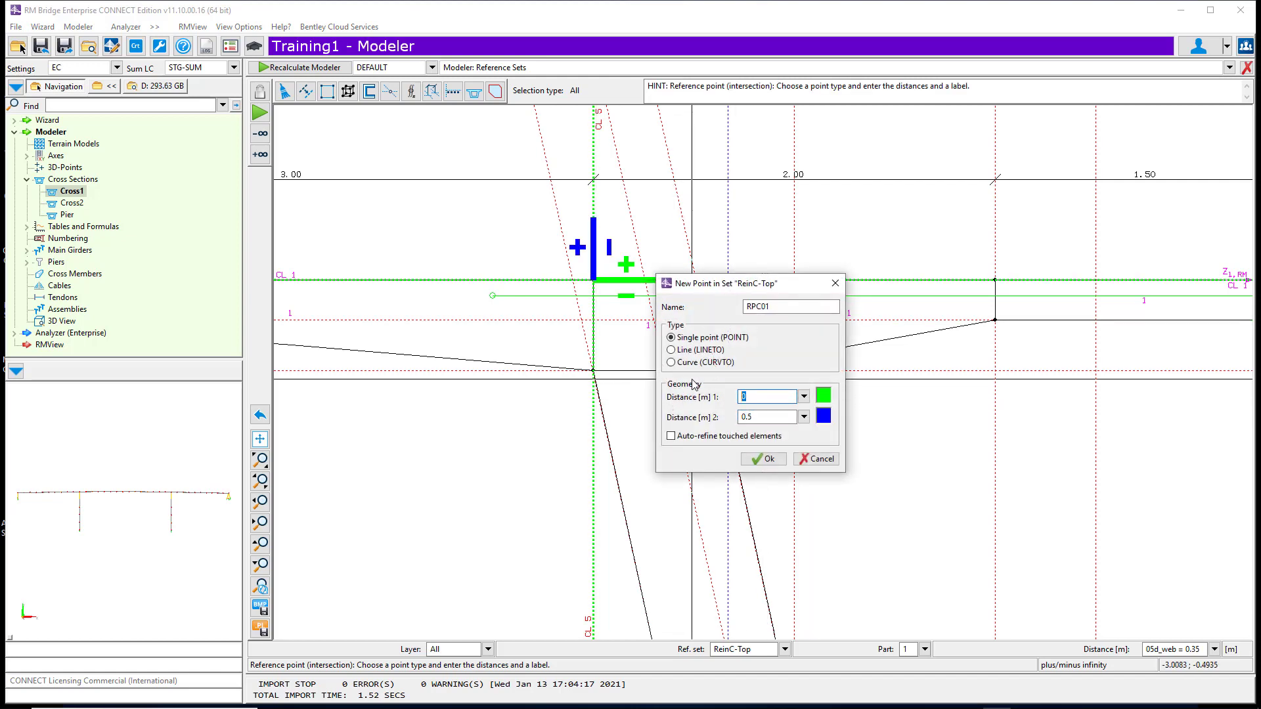
type("-0.08")
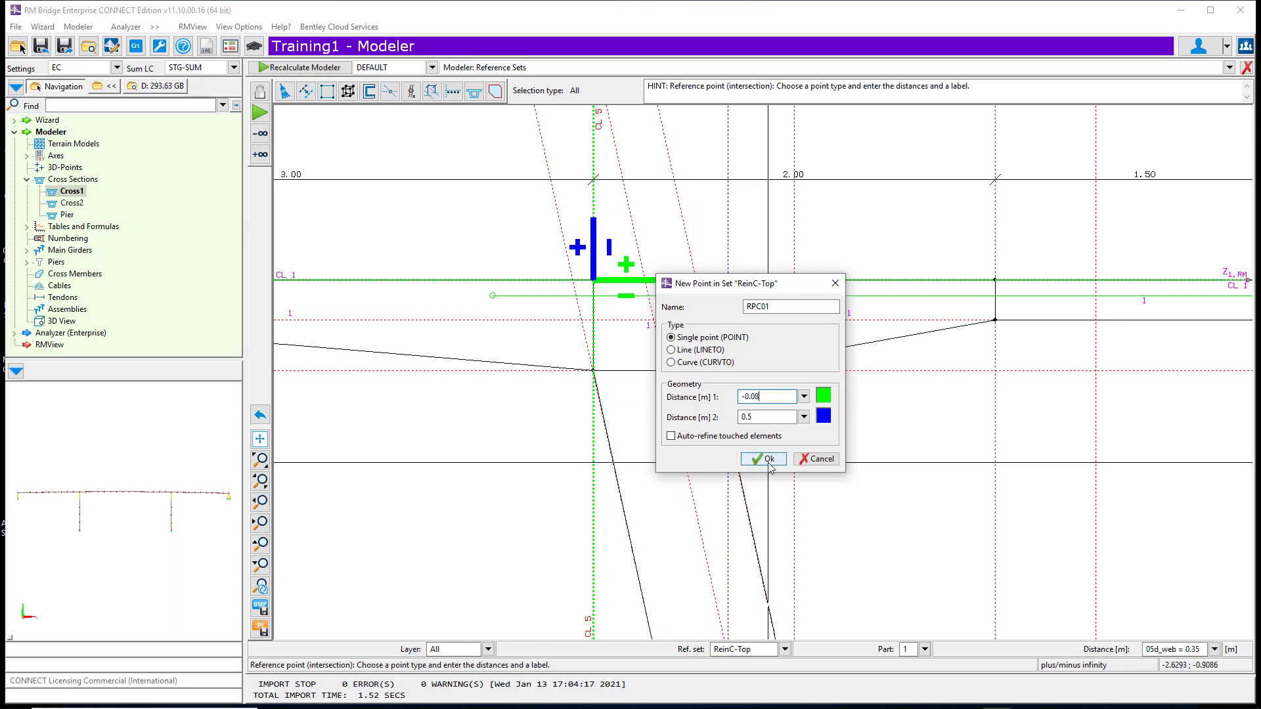
key("Return")
- Add a Line (LINETO) reference point at the right web's outer top intersection, with distance 2 of -0.5 m and the first point's distance 1
scroll(994, 288, "up", 3)
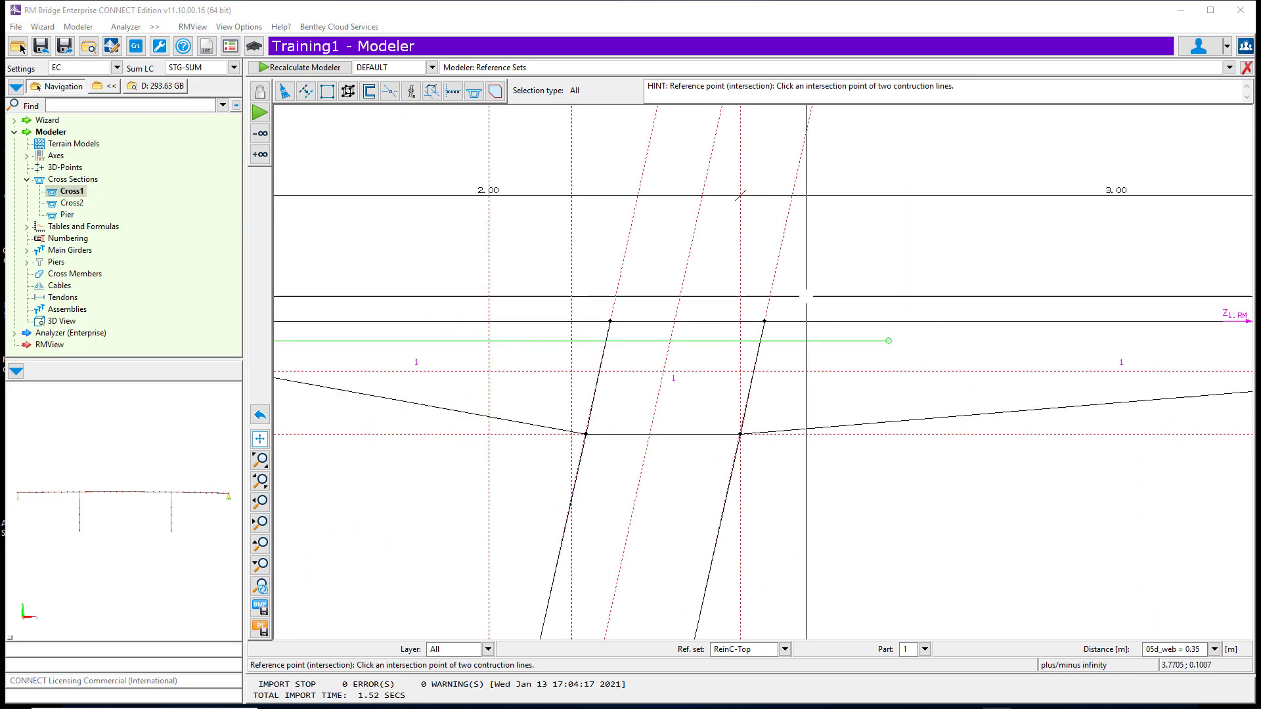
left_click(766, 321)
left_click_drag(796, 288, 1031, 238)
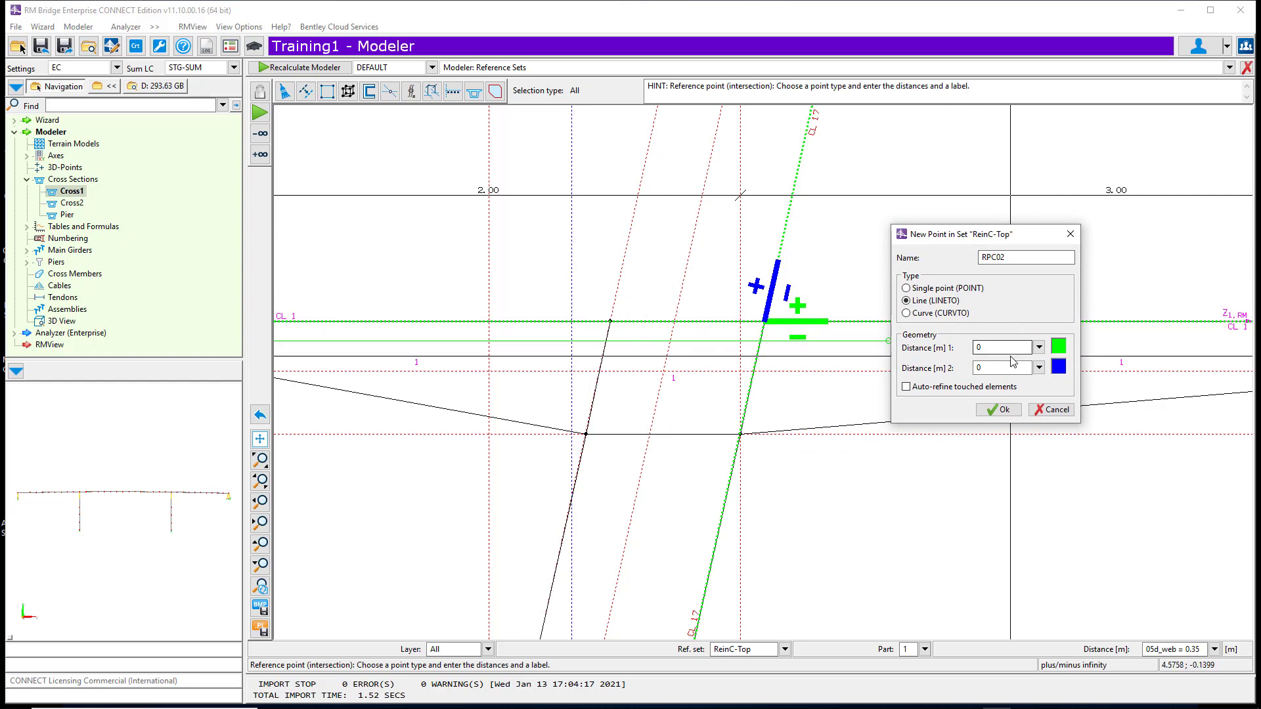
key("Tab")
type("-0.5")
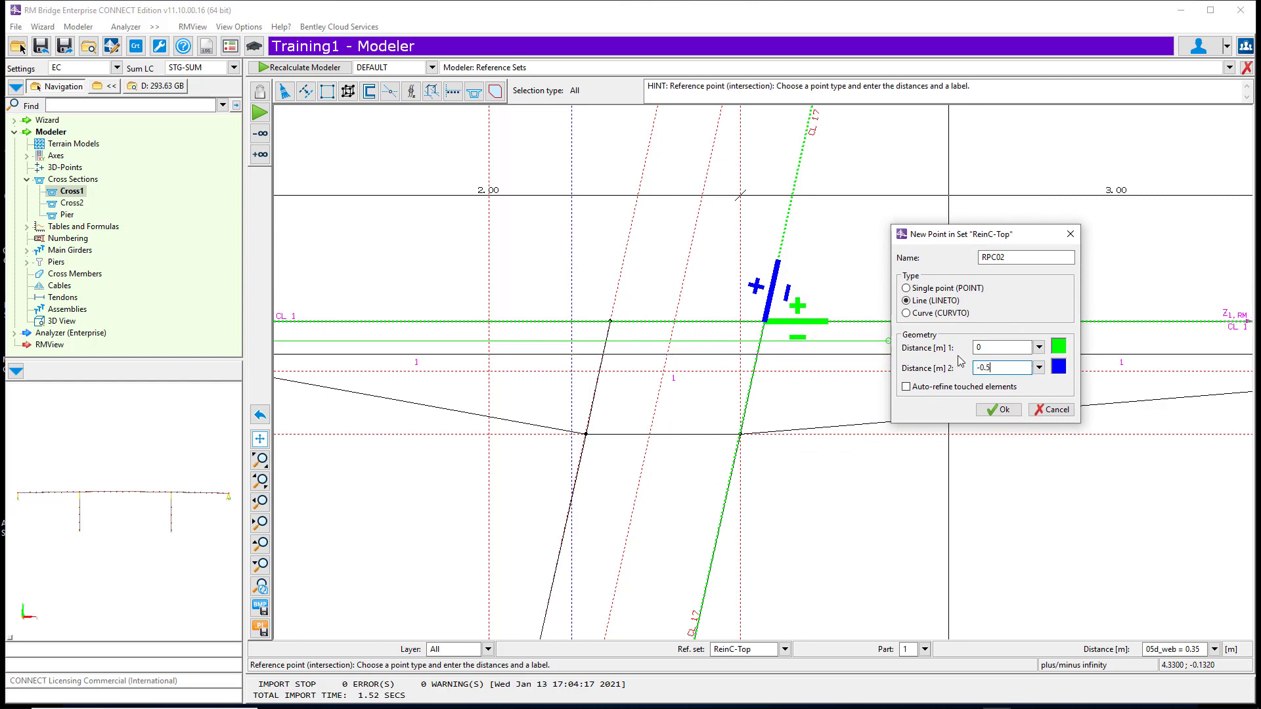
key("shift+Tab")
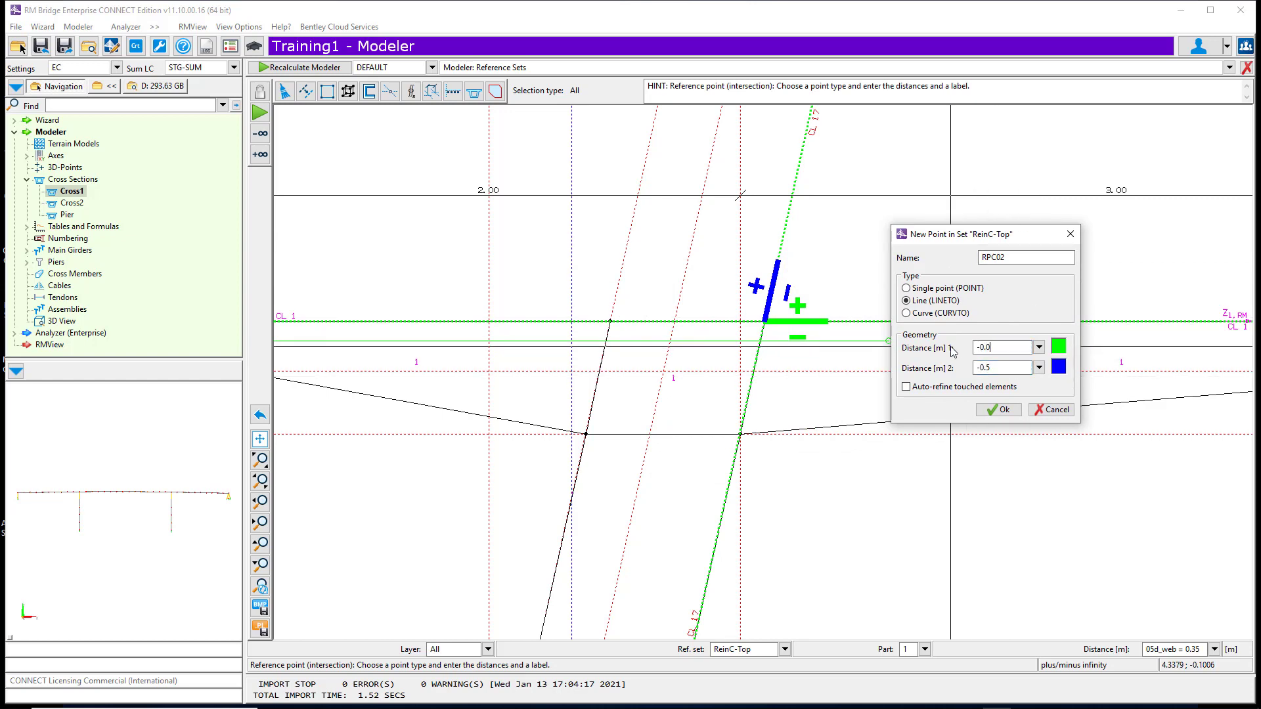
key("Return")
- Activate the ReinC-Bot set and place a single reference point at the section's bottom-left outer corner, with distance 2 of 0.08 m
scroll(951, 263, "down", 5)
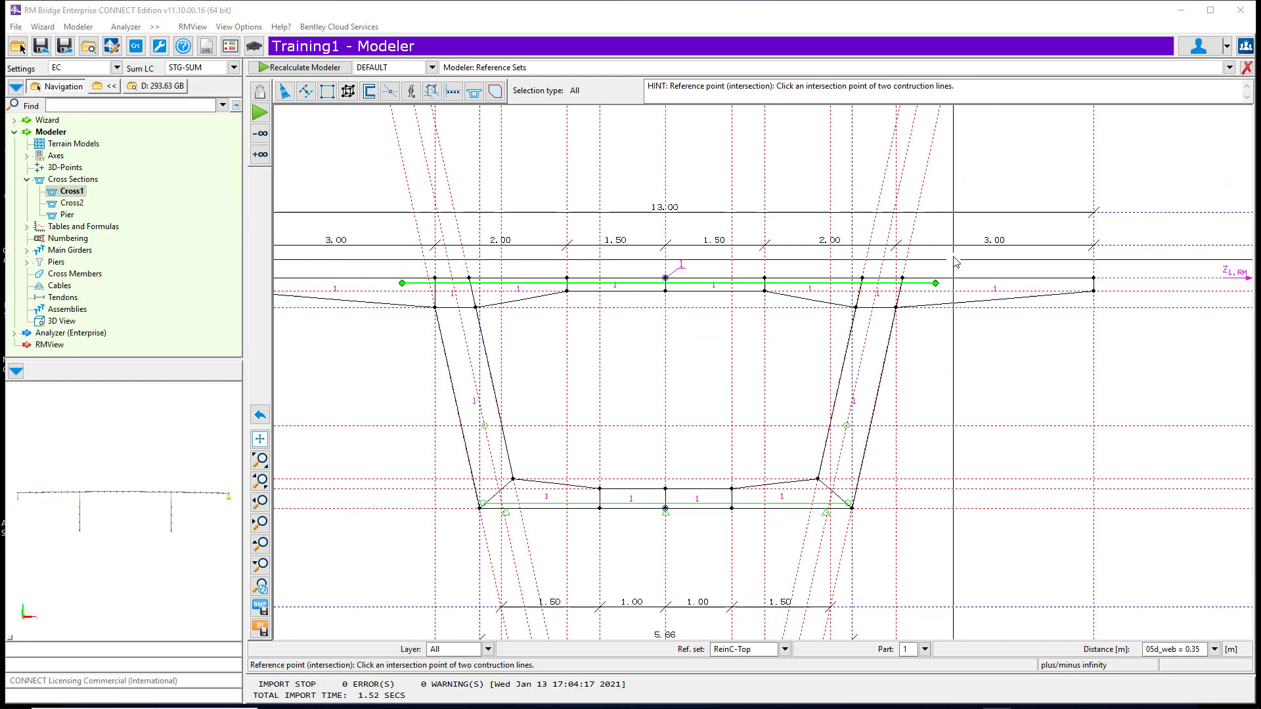
left_click(783, 650)
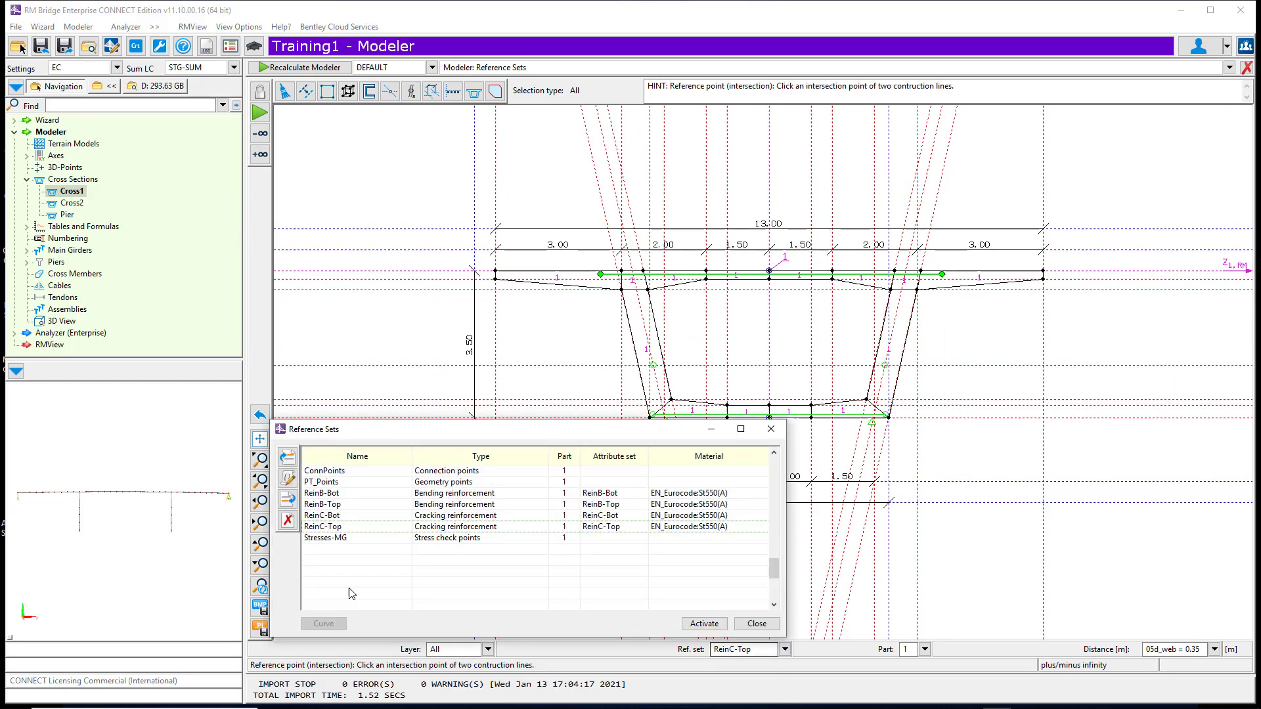
left_click(322, 515)
left_click(705, 624)
scroll(821, 427, "up", 6)
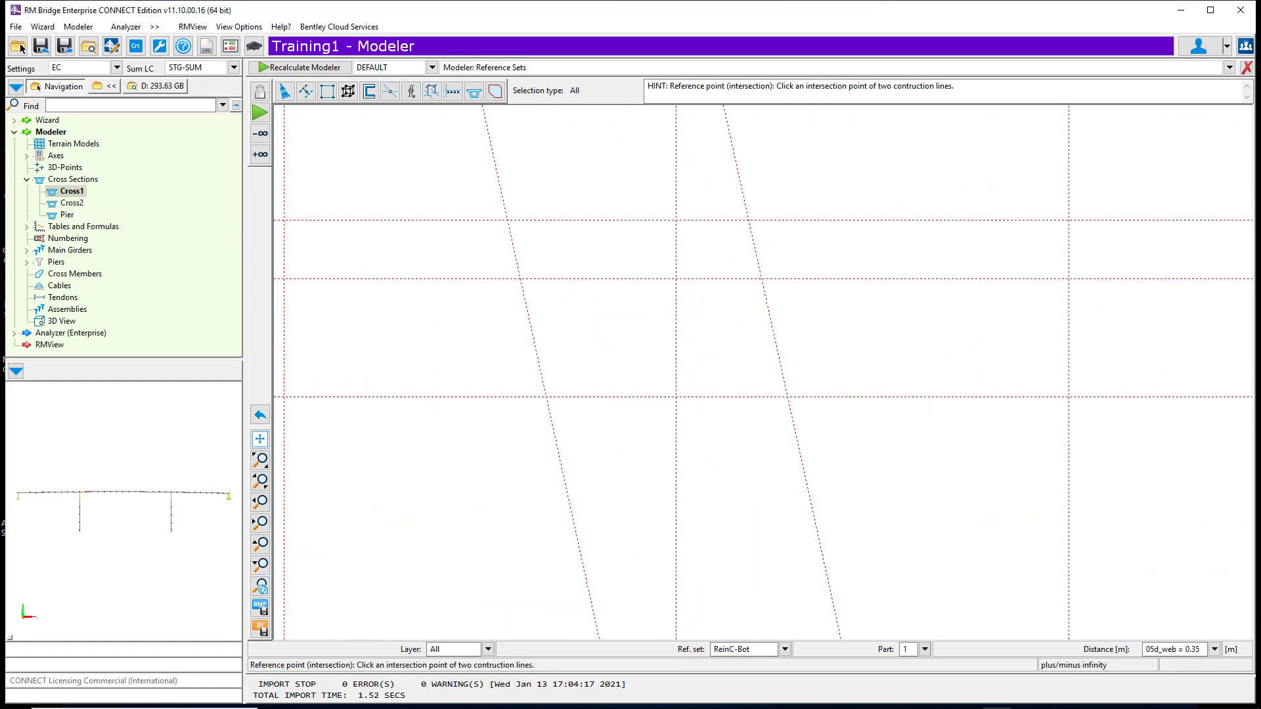
left_click(547, 397)
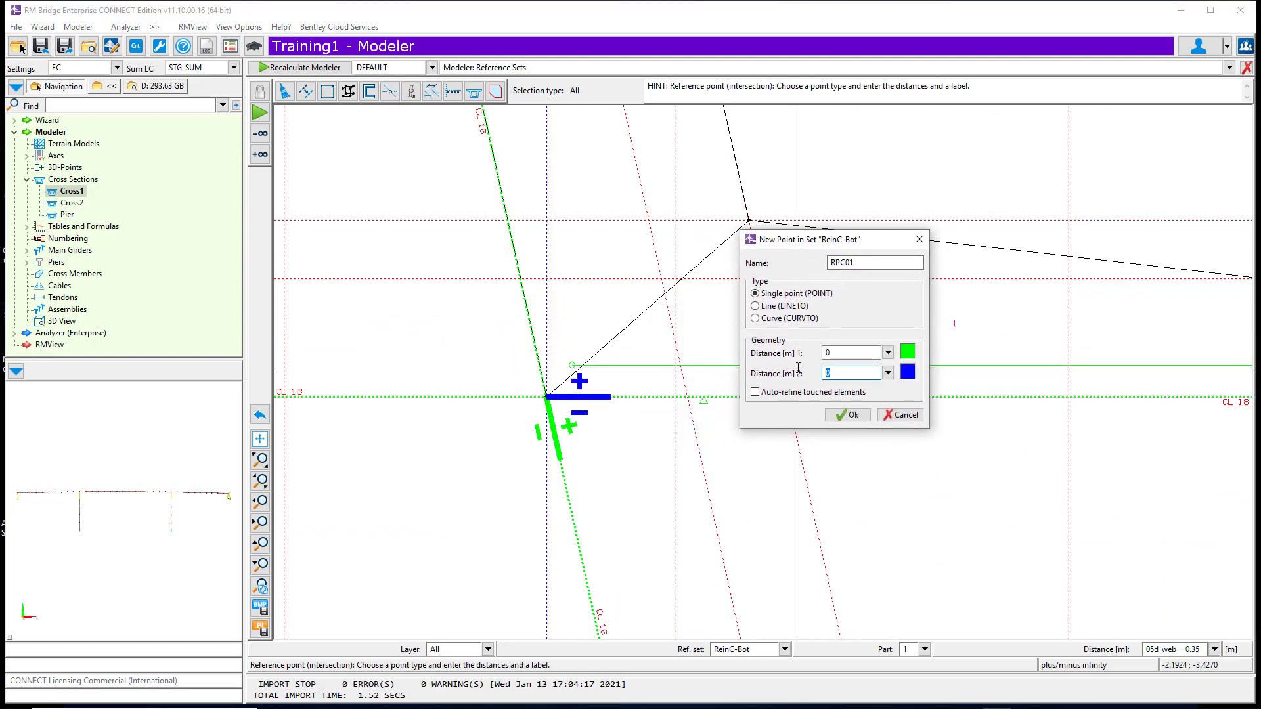
type("0.08")
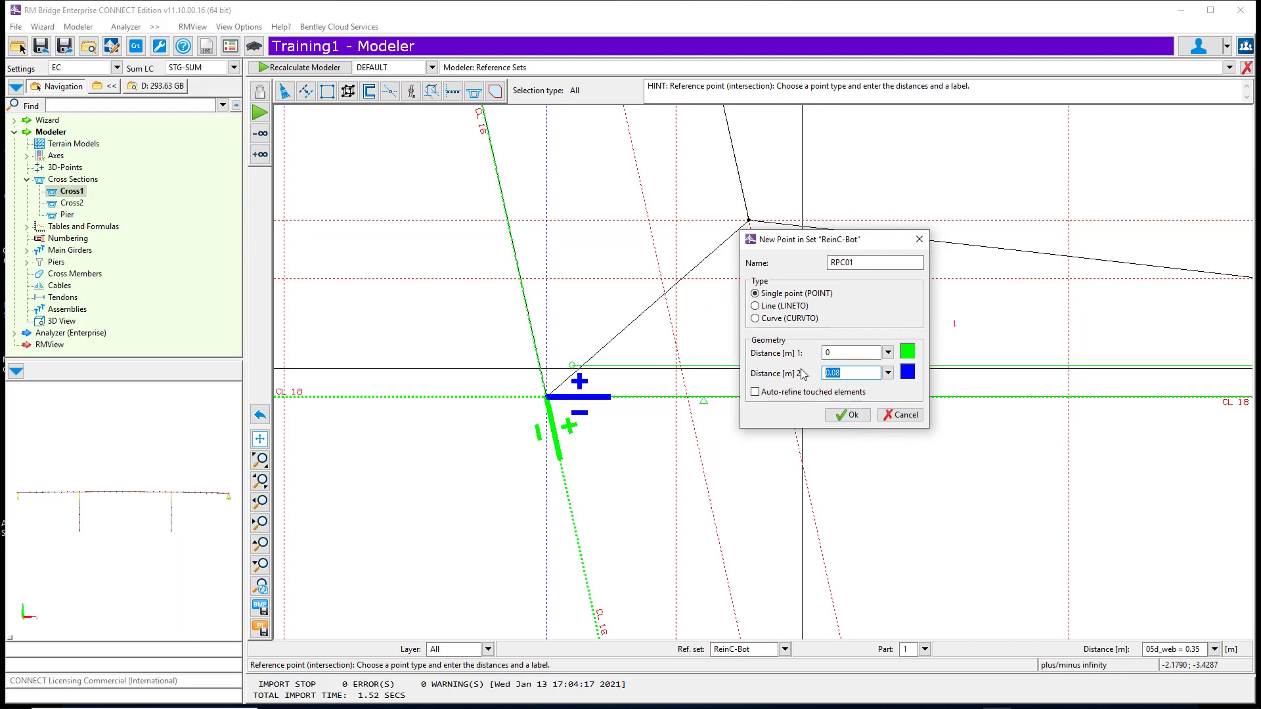
key("shift+Tab")
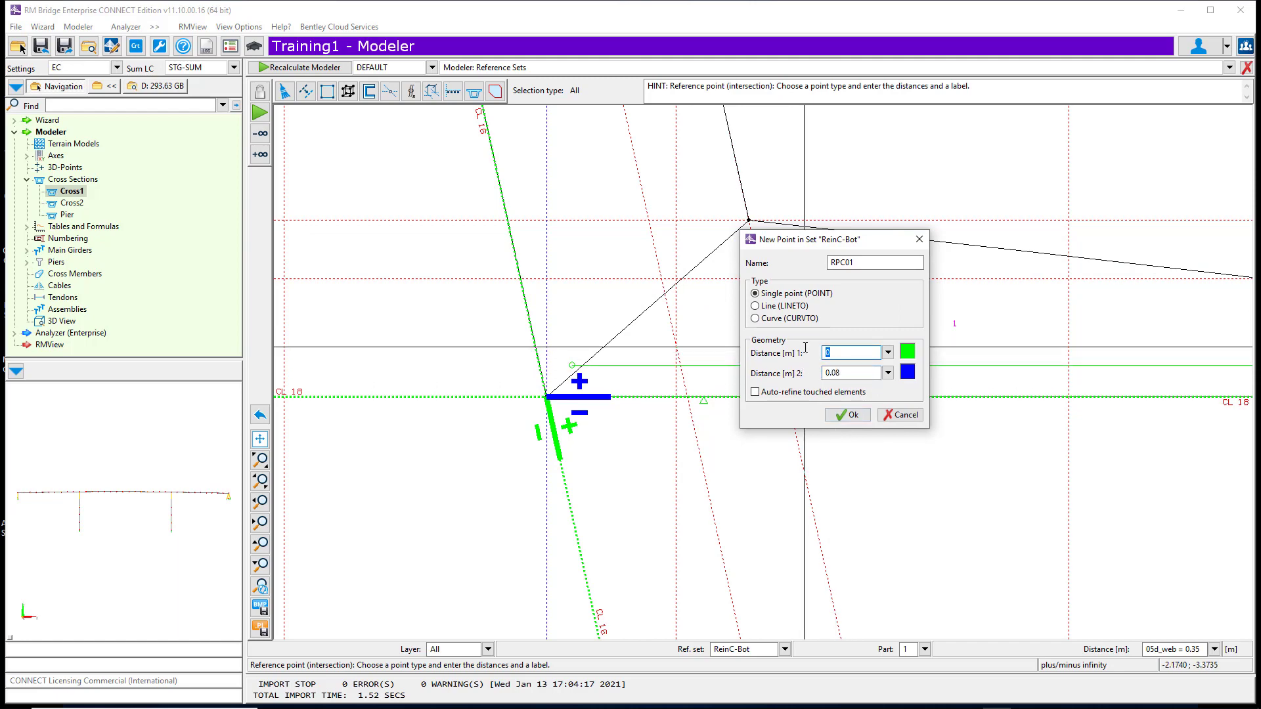
left_click(848, 414)
- Add a Line (LINETO) reference point to ReinC-Bot at the section's bottom-right outer corner, with distances 1 and 2 both 0.08 m
scroll(808, 391, "down", 5)
scroll(1051, 387, "up", 5)
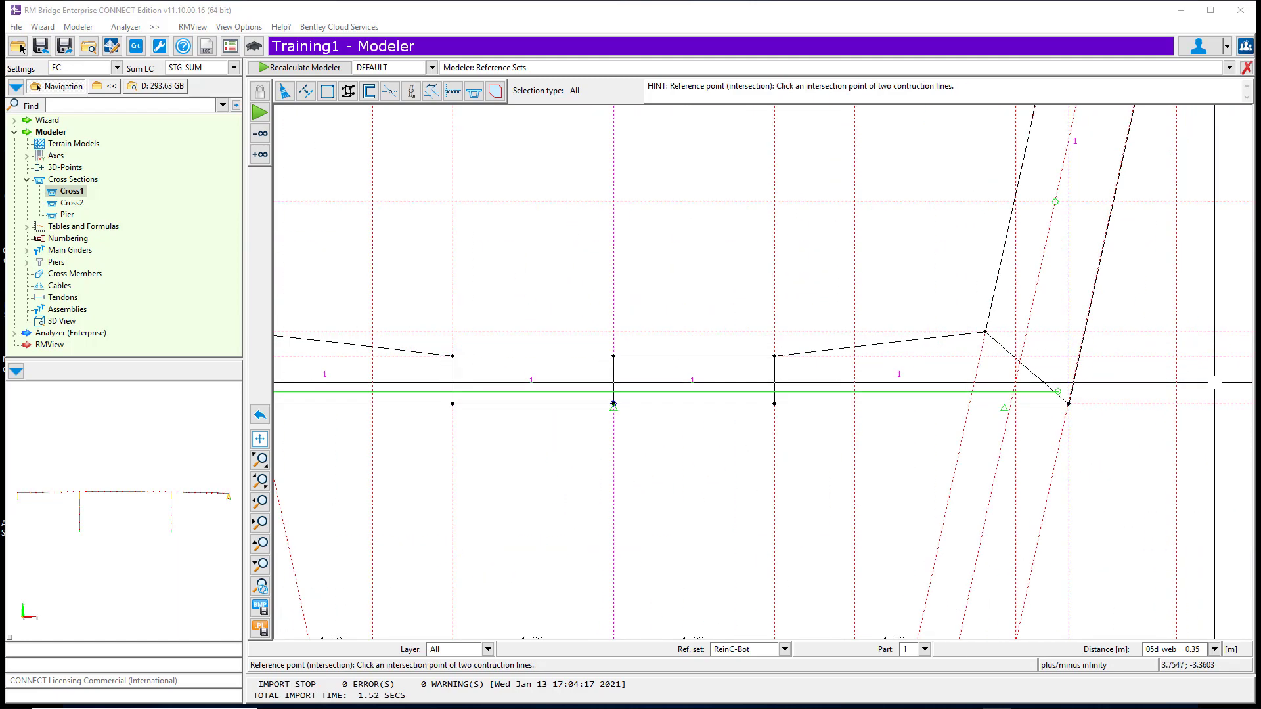
scroll(1087, 412, "up", 3)
left_click(1069, 403)
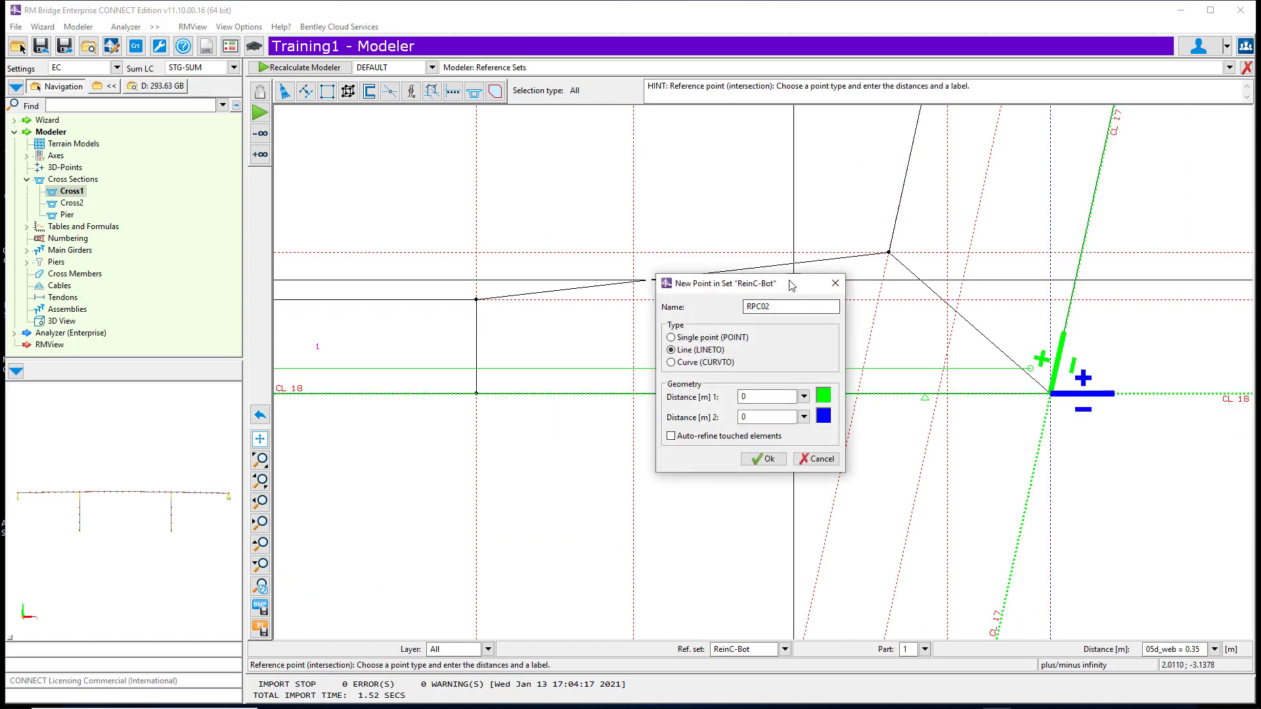
left_click_drag(792, 285, 732, 271)
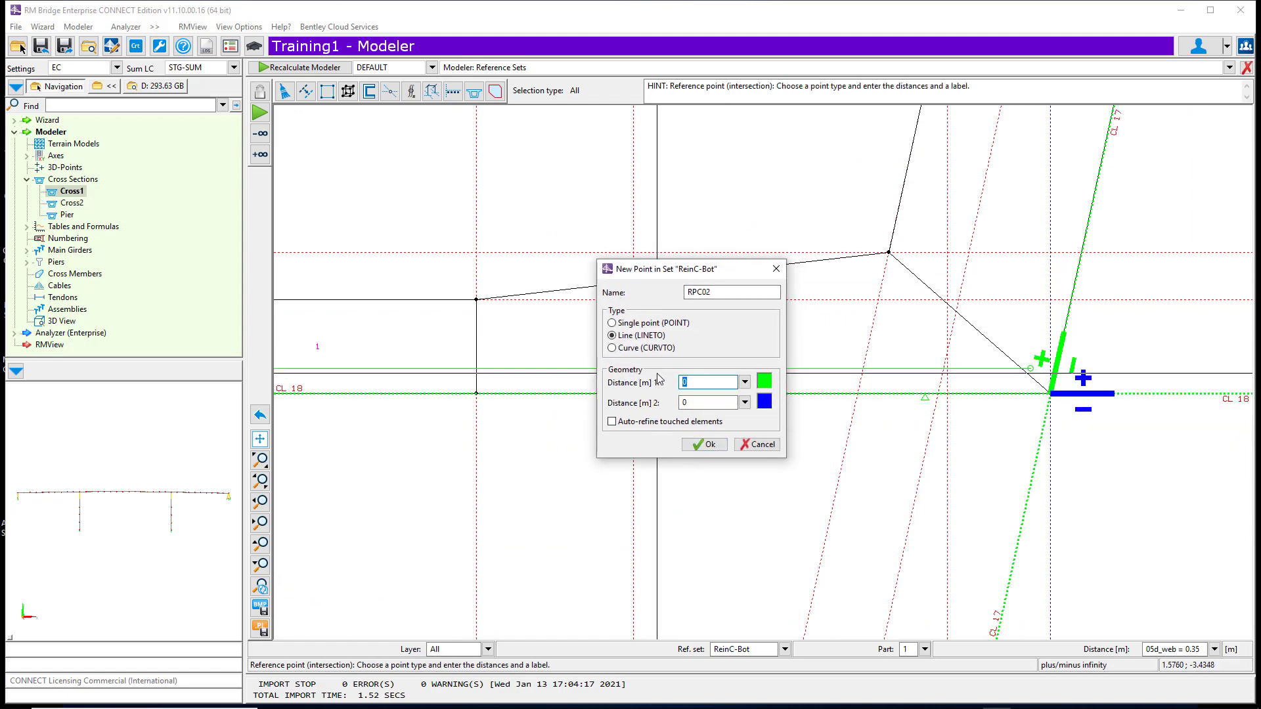
type("0.08")
key("Tab")
type("0.08")
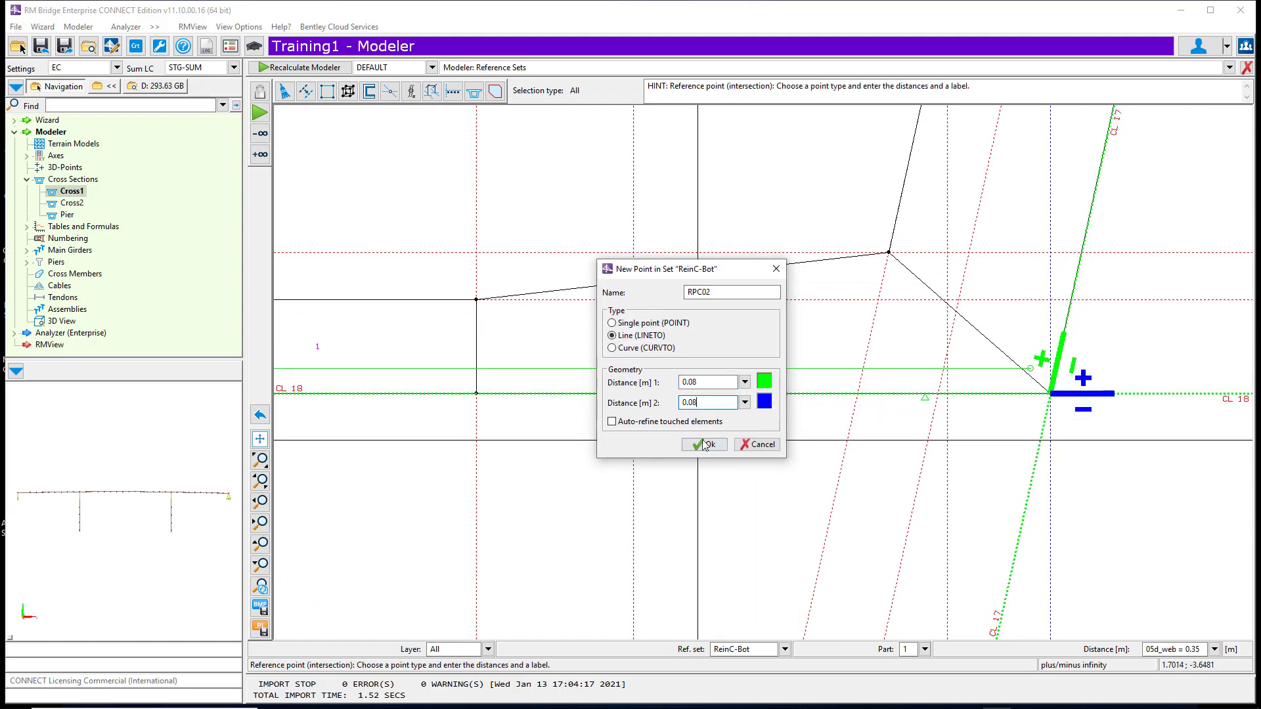
left_click(704, 445)
scroll(920, 523, "down", 5)
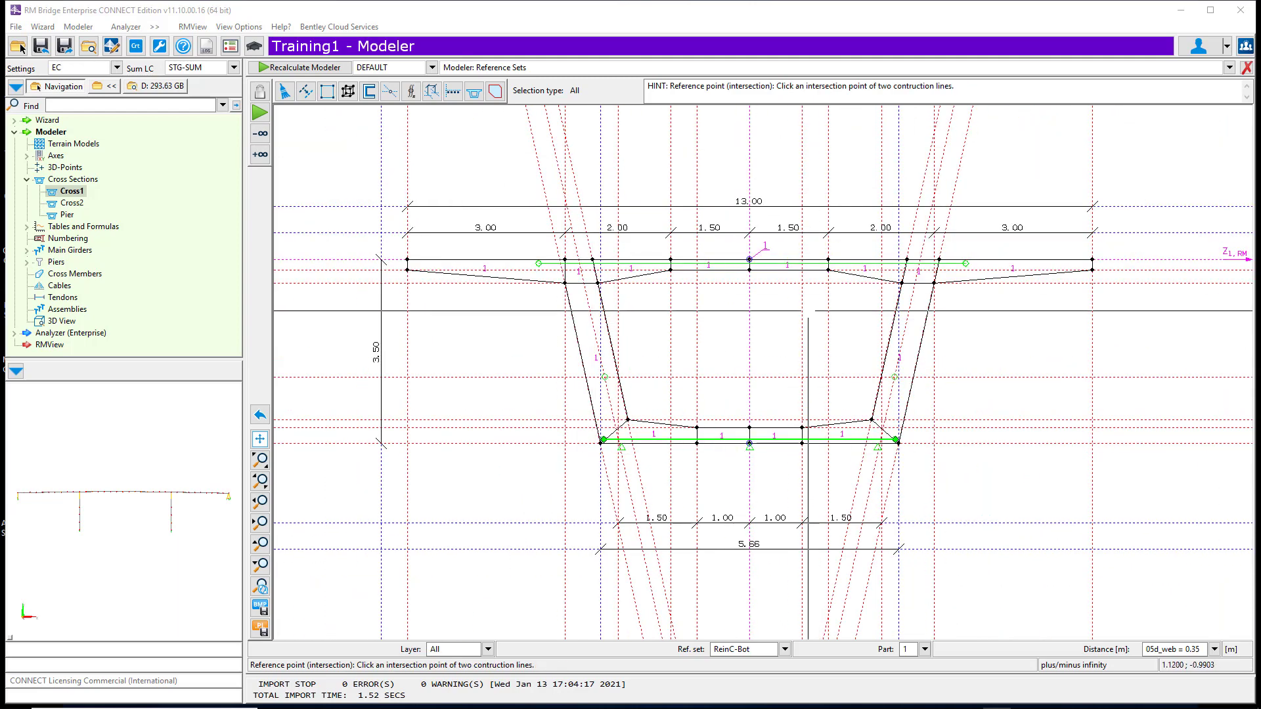
scroll(764, 299, "up", 1)
- Recalculate the Modeler project and create the analysis model, keeping/overwriting Analyzer data, with formula evaluation and the Analyzer opened after generation
left_click(298, 68)
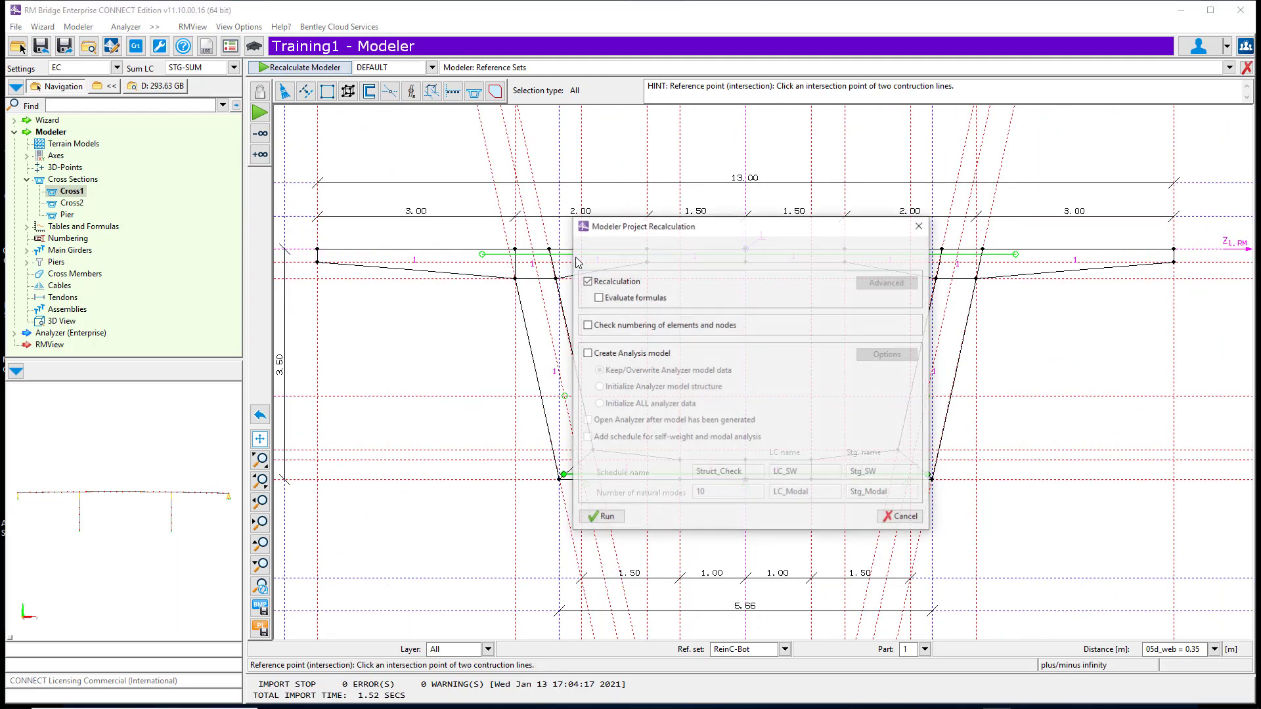
left_click(606, 518)
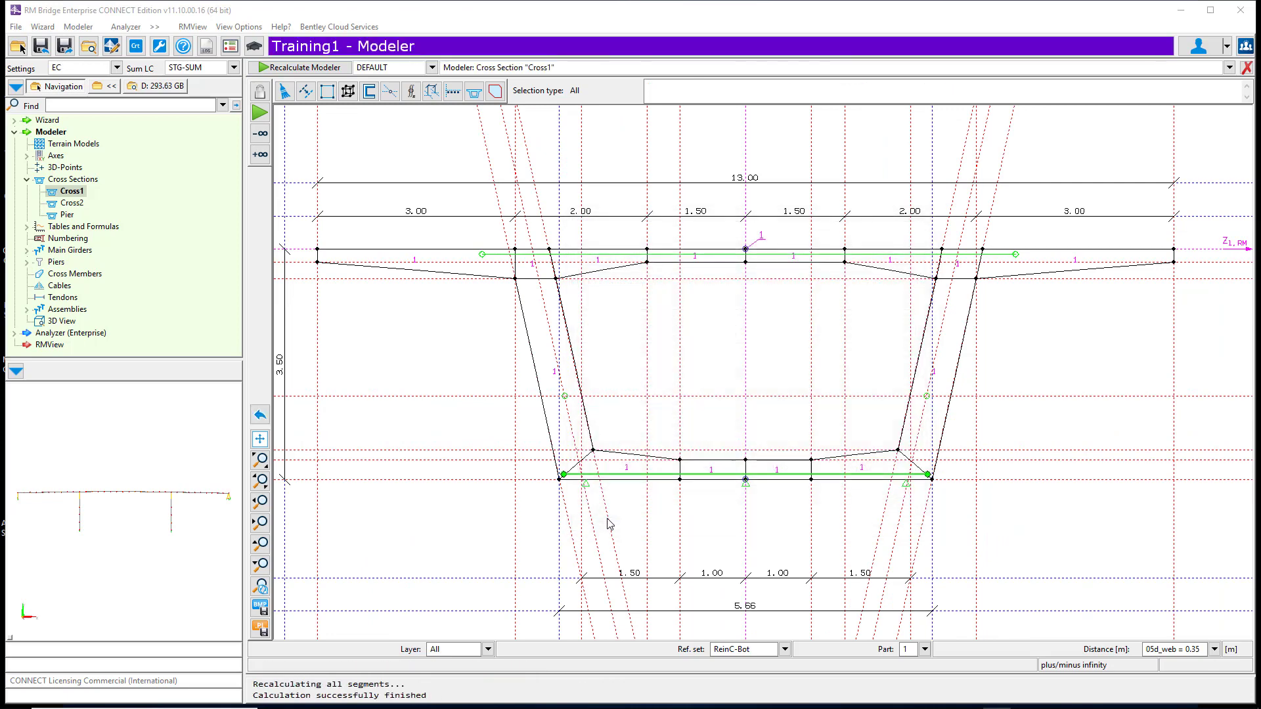
left_click(277, 66)
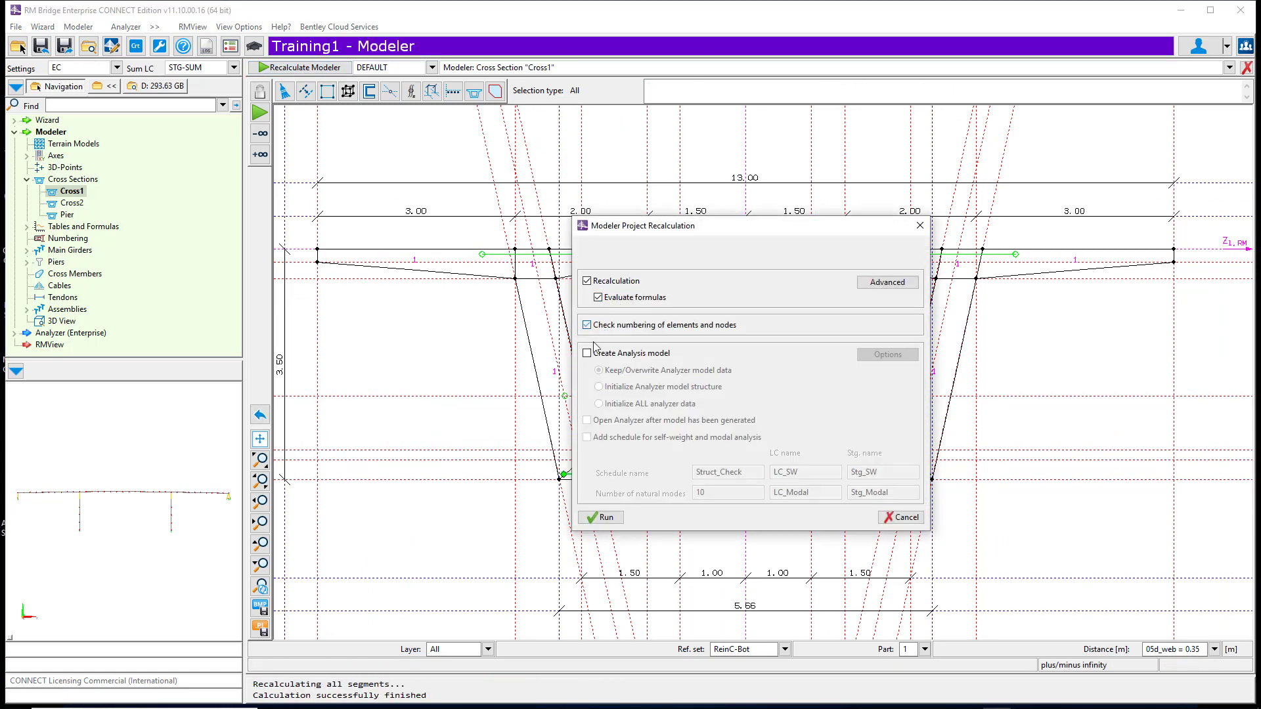
left_click(587, 354)
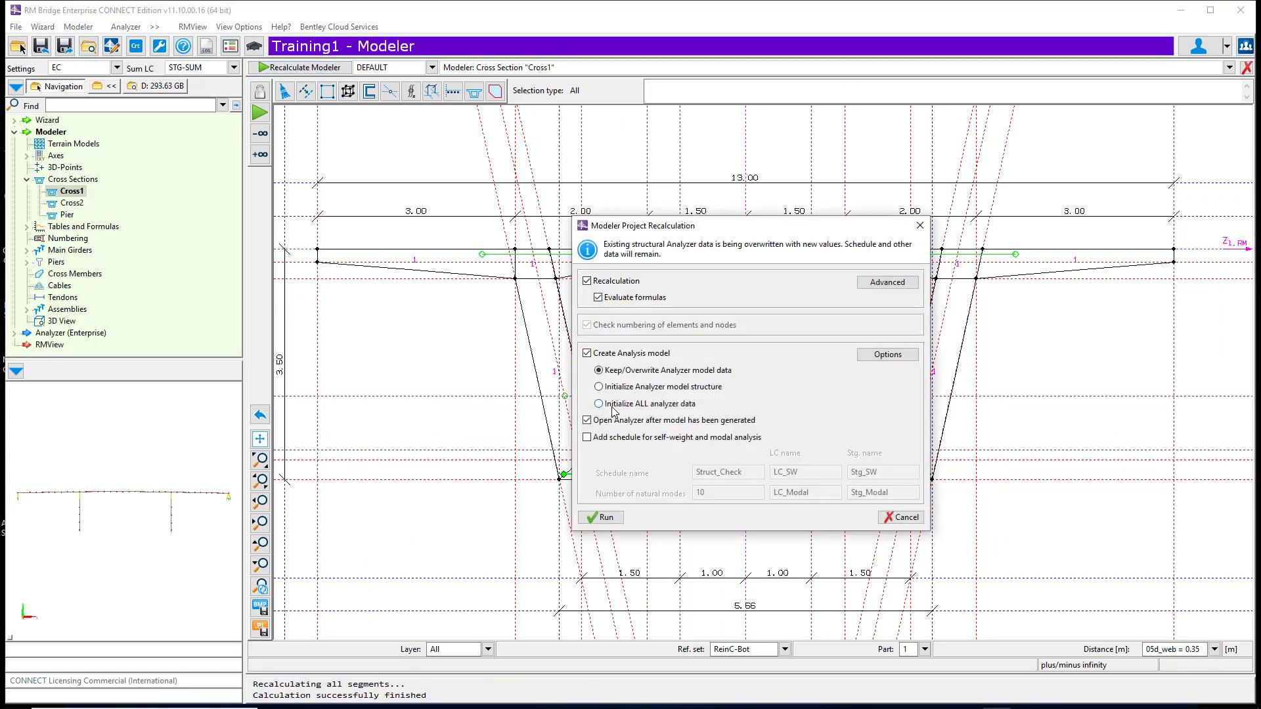
left_click(608, 517)
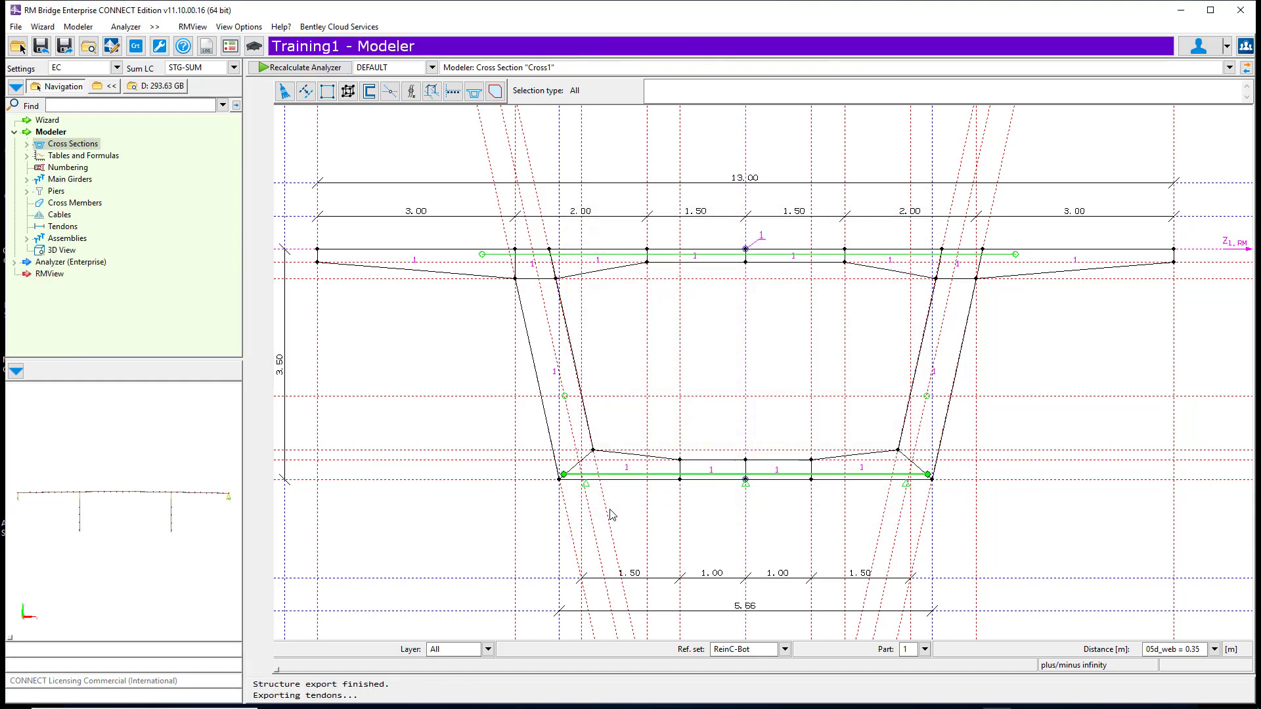
- Open the Analyzer's schedule actions for the construction stages and review the crack combination actions of stage SLS-CrackCombos
left_click(14, 144)
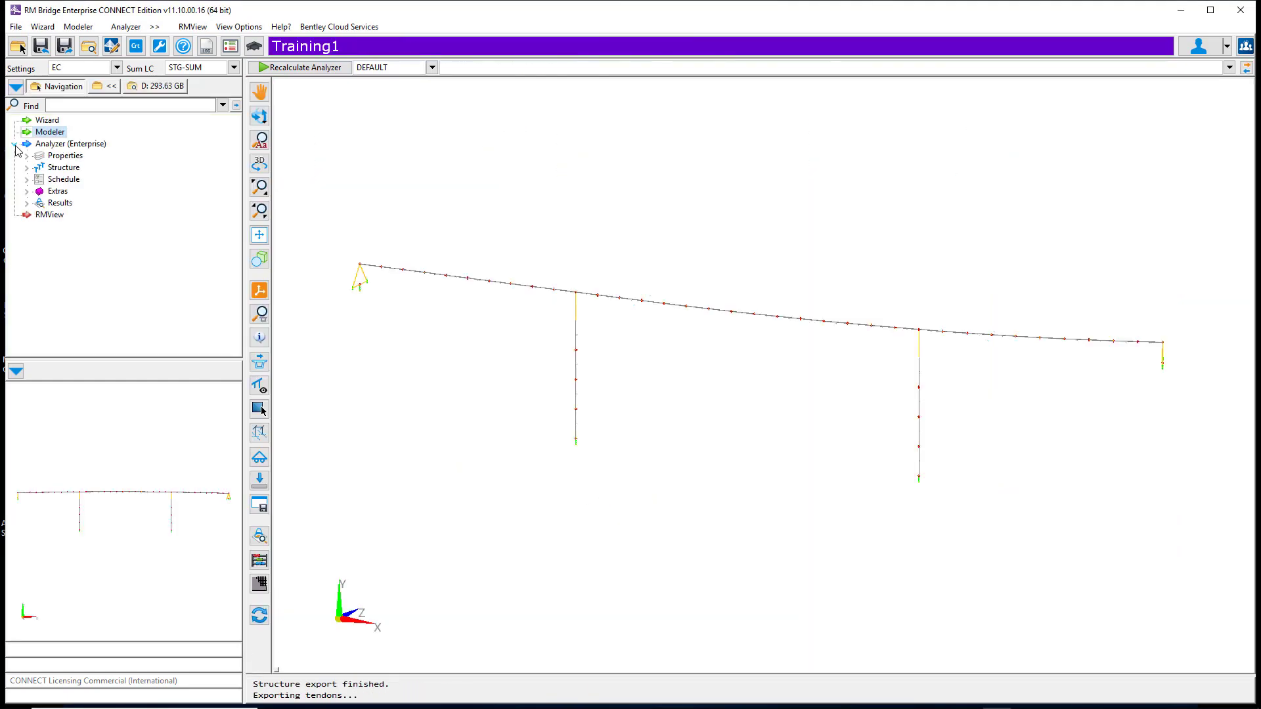
left_click(64, 168)
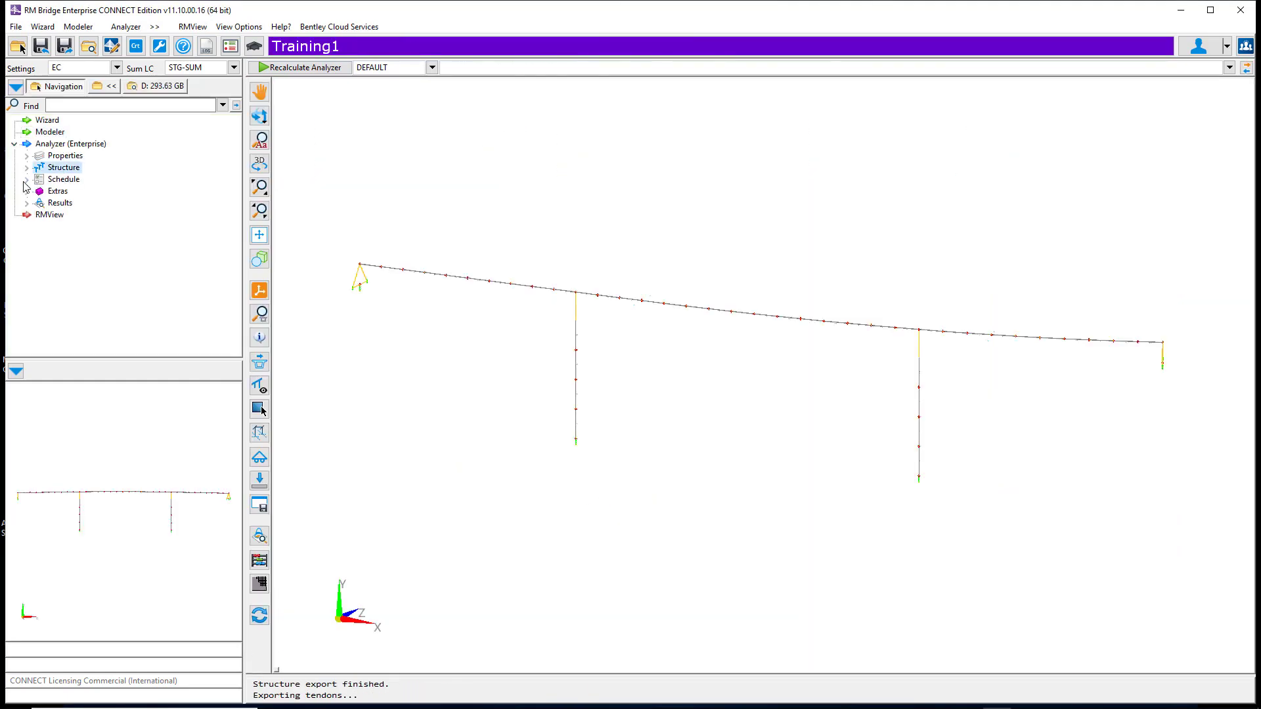
left_click(27, 180)
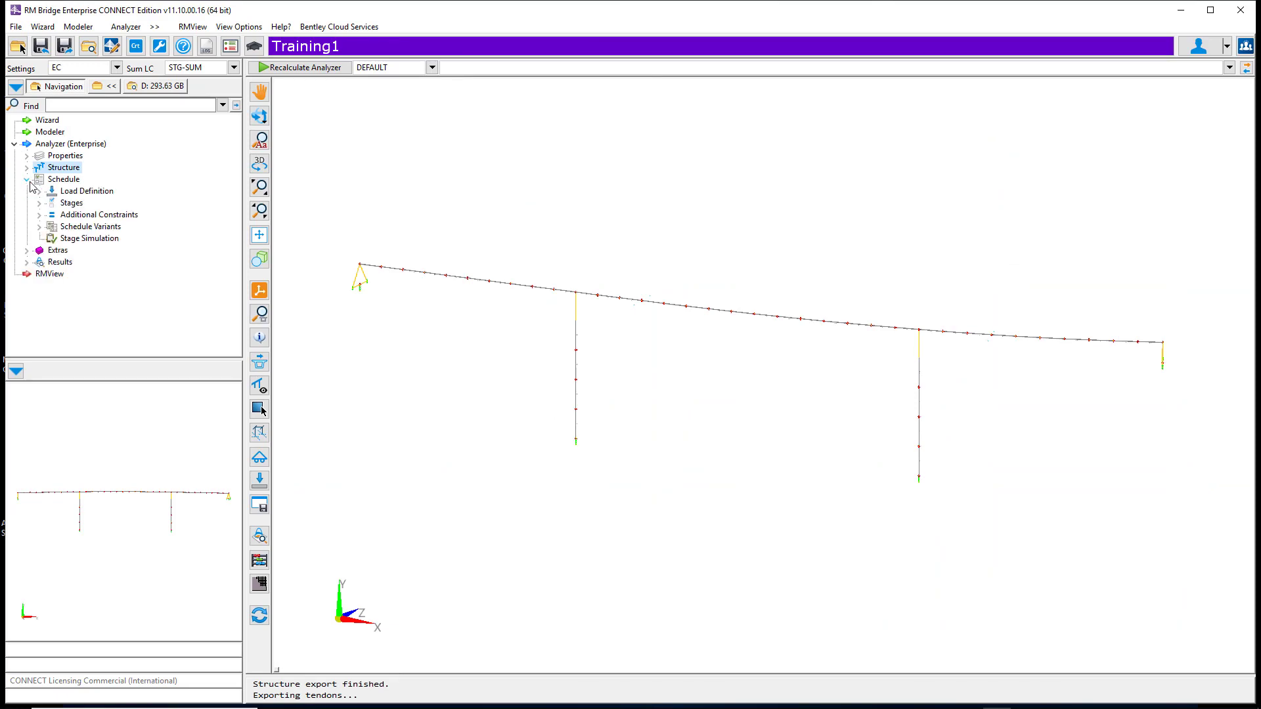
double_click(67, 203)
left_click(87, 226)
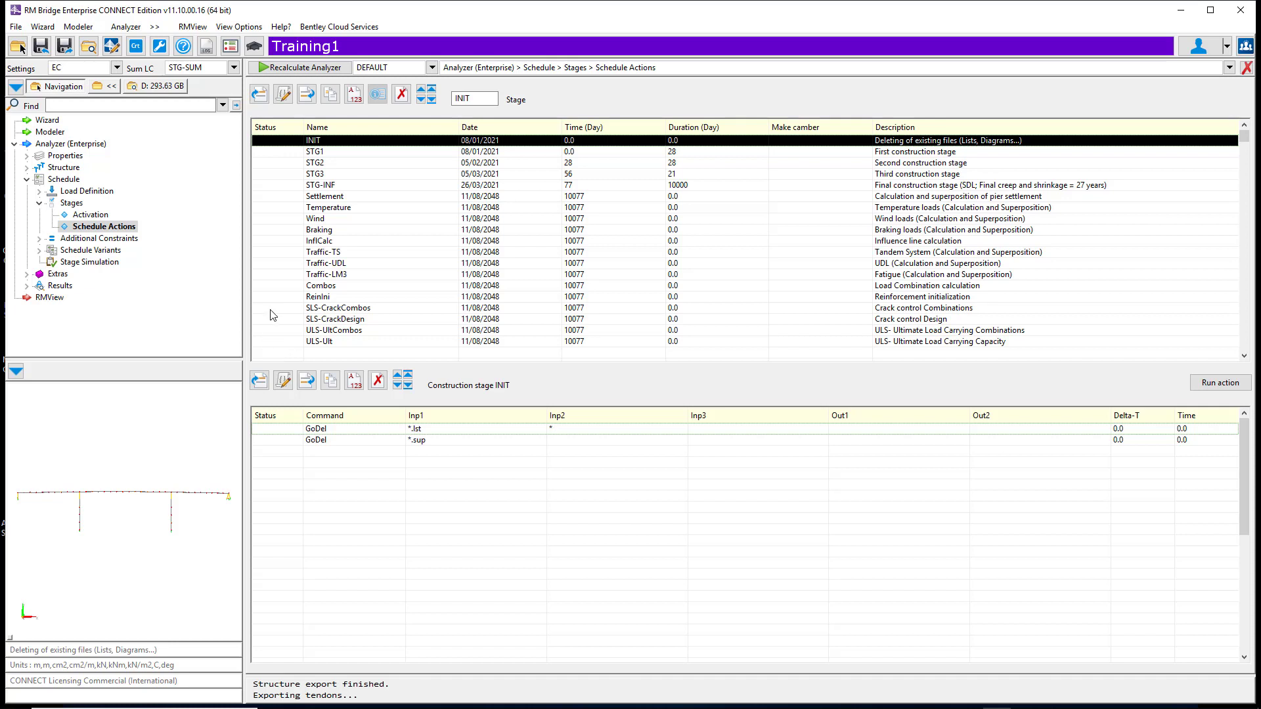
left_click(356, 313)
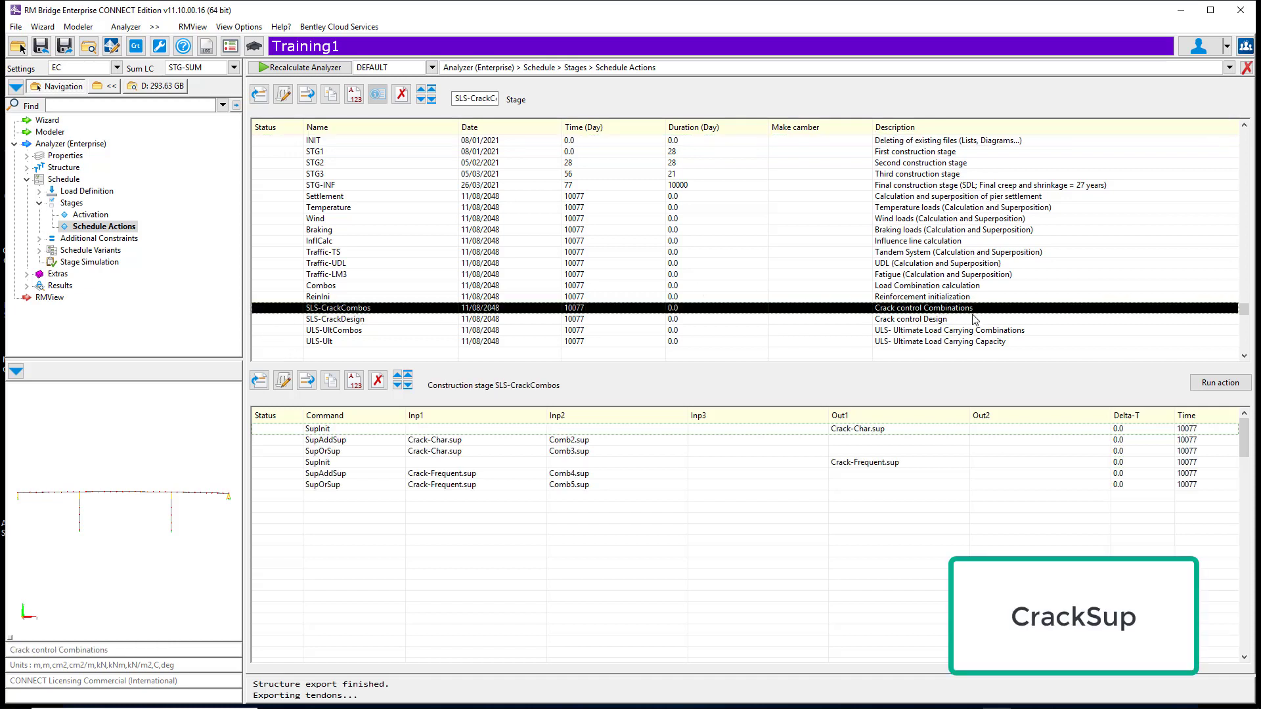
- Review the CrackSup action in stage SLS-CrackDesign, checking its superposition file, crack width and initial strain loadcase
left_click(342, 320)
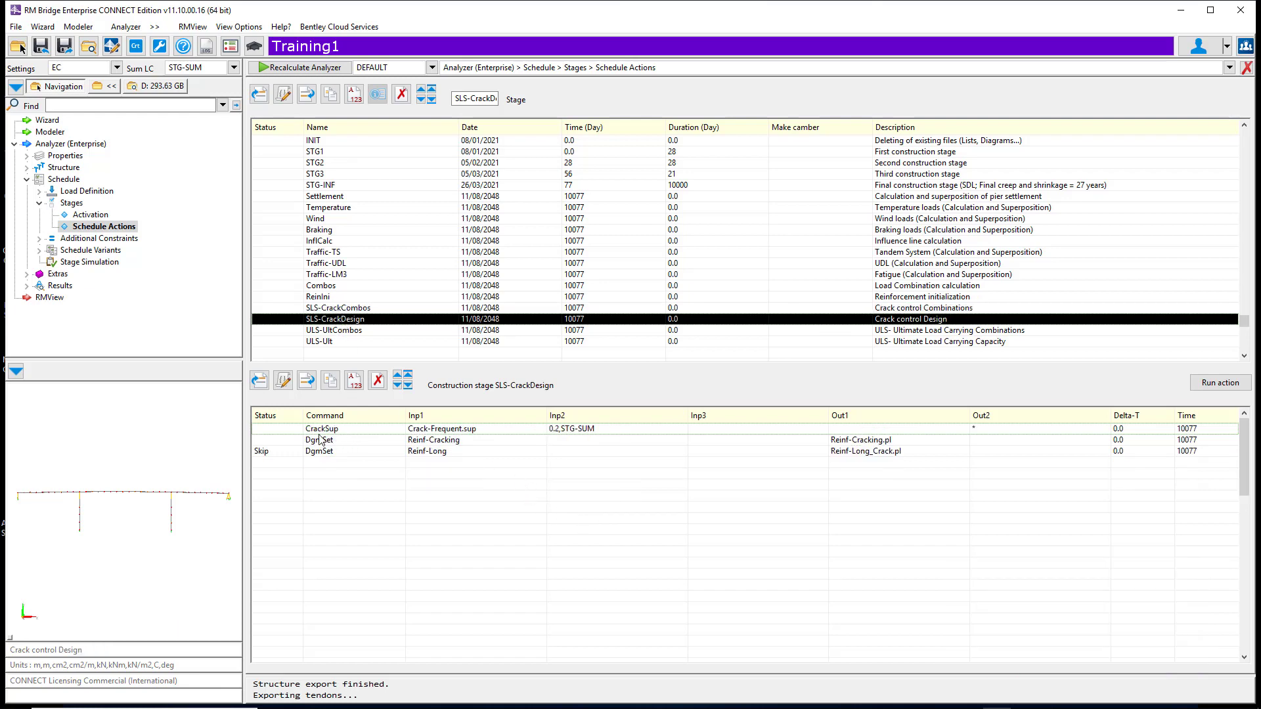
left_click(361, 430)
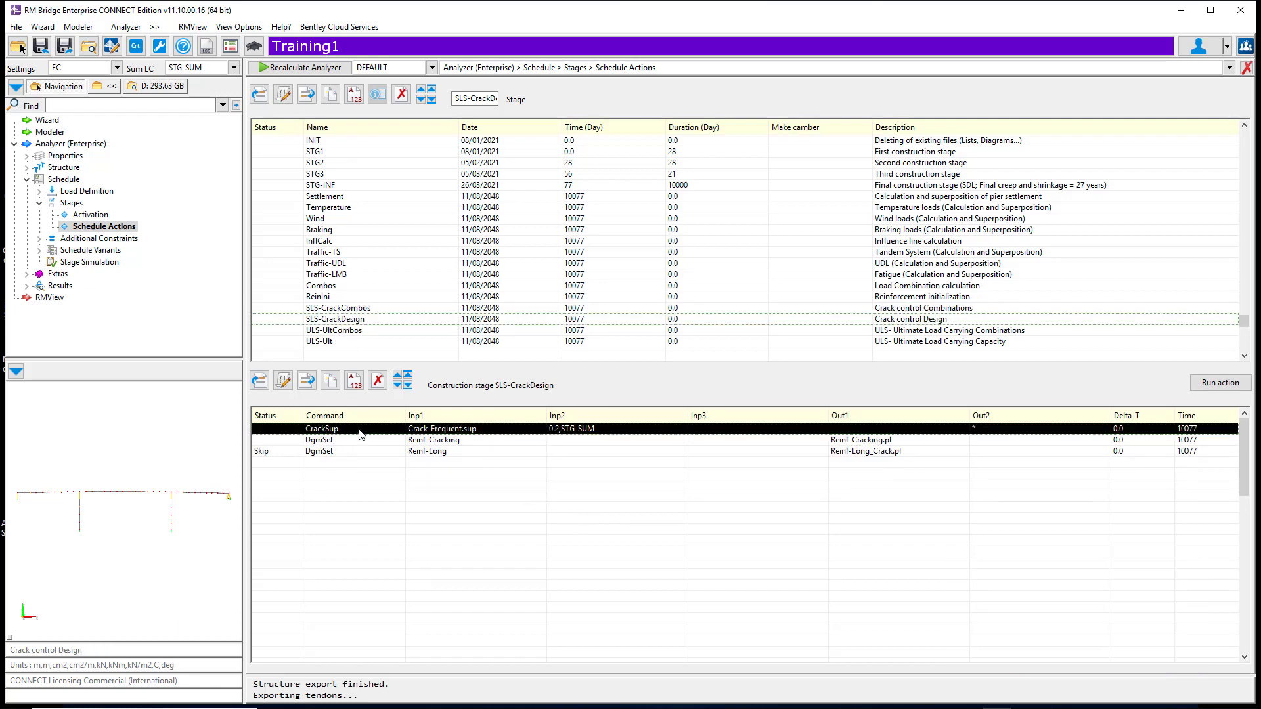
left_click(289, 386)
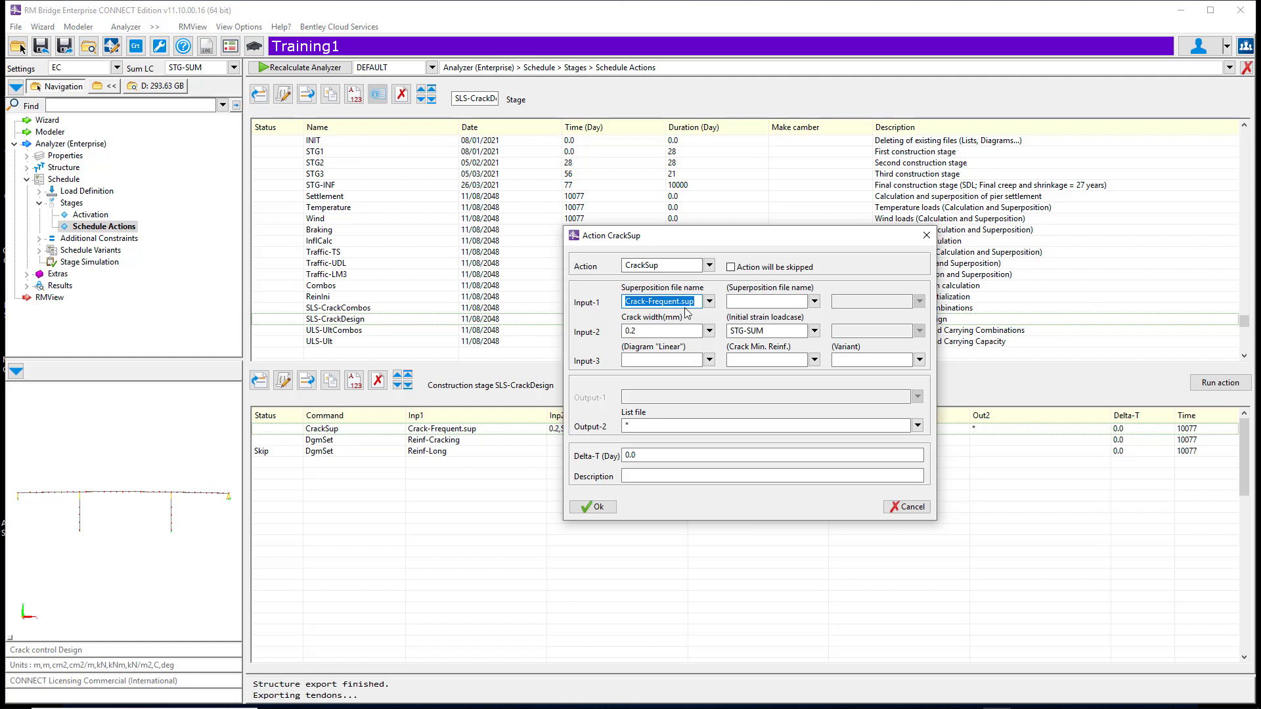
left_click(657, 330)
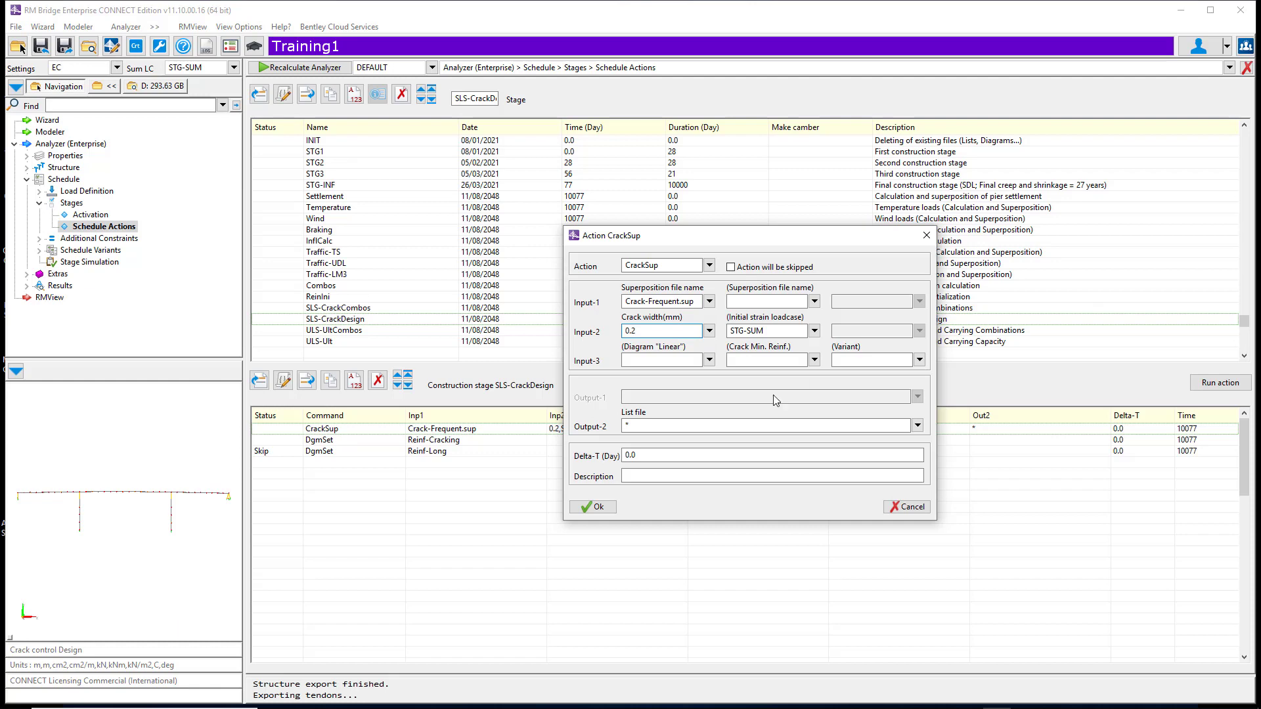
left_click(593, 507)
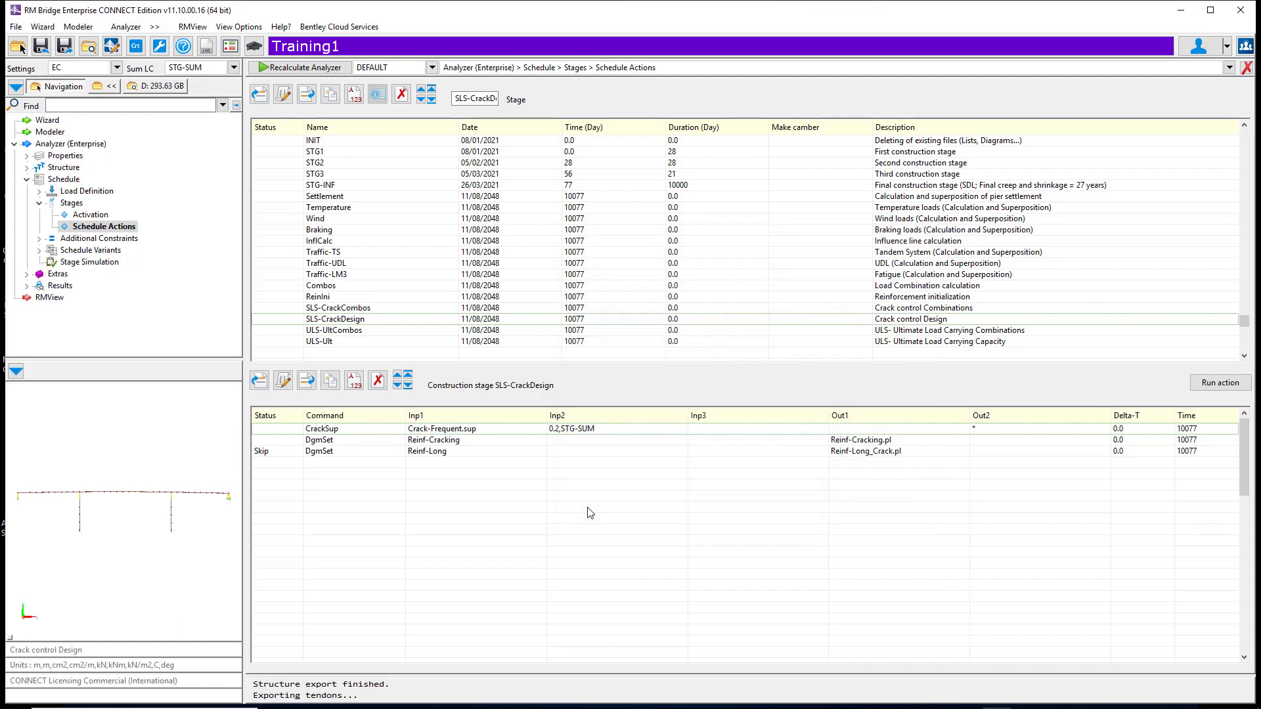
- Review the first UltSup action in stage ULS-Ult, checking its Reinforcement design calculation type and initial strain loadcase
left_click(346, 332)
left_click(350, 343)
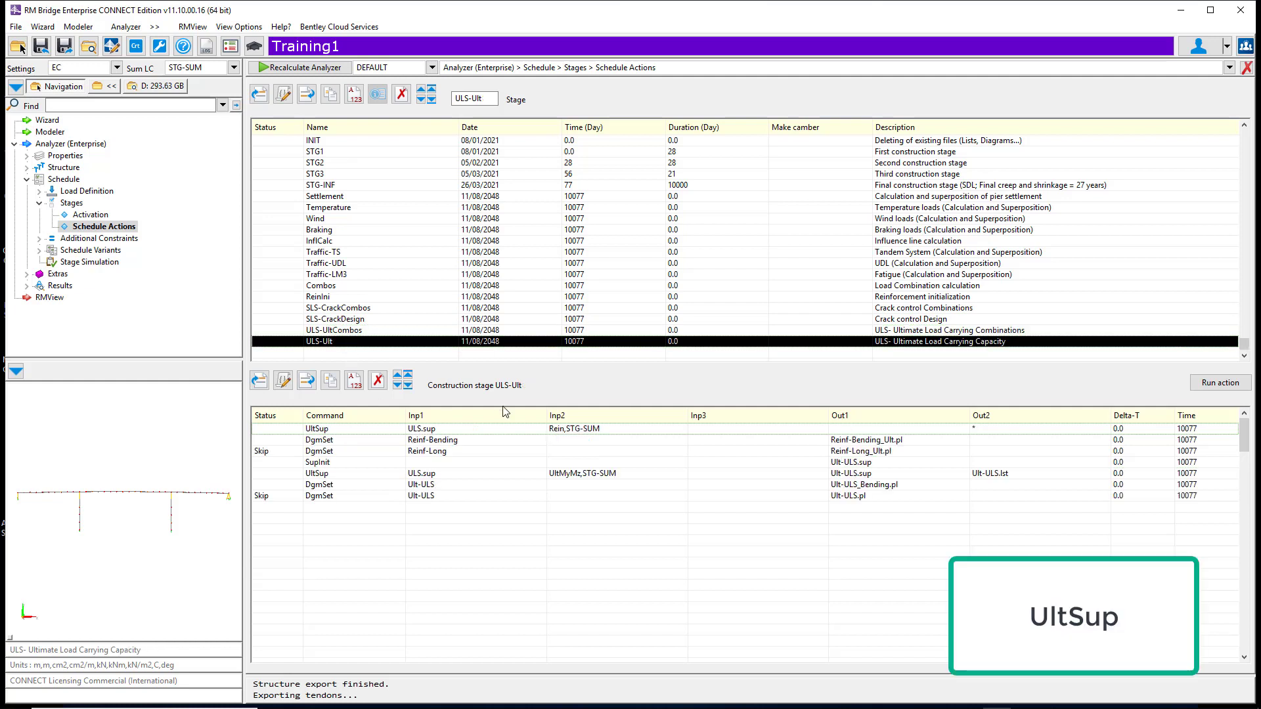
left_click(302, 431)
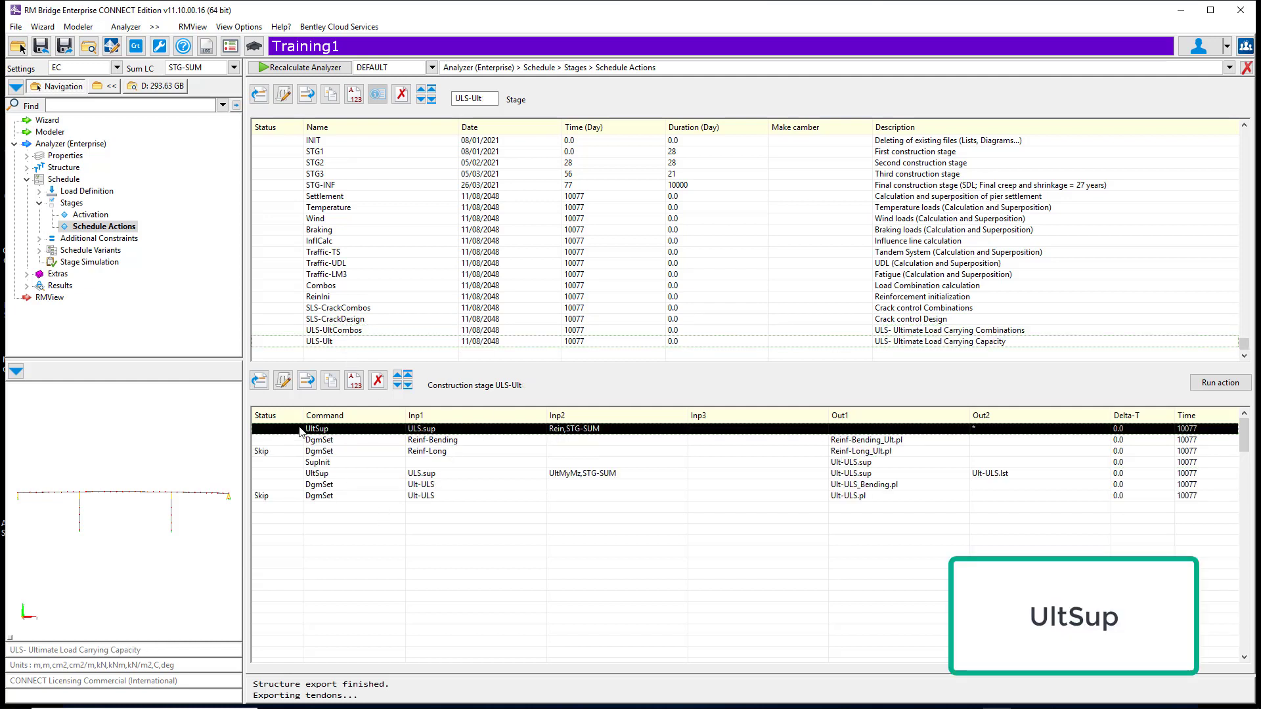
left_click(283, 381)
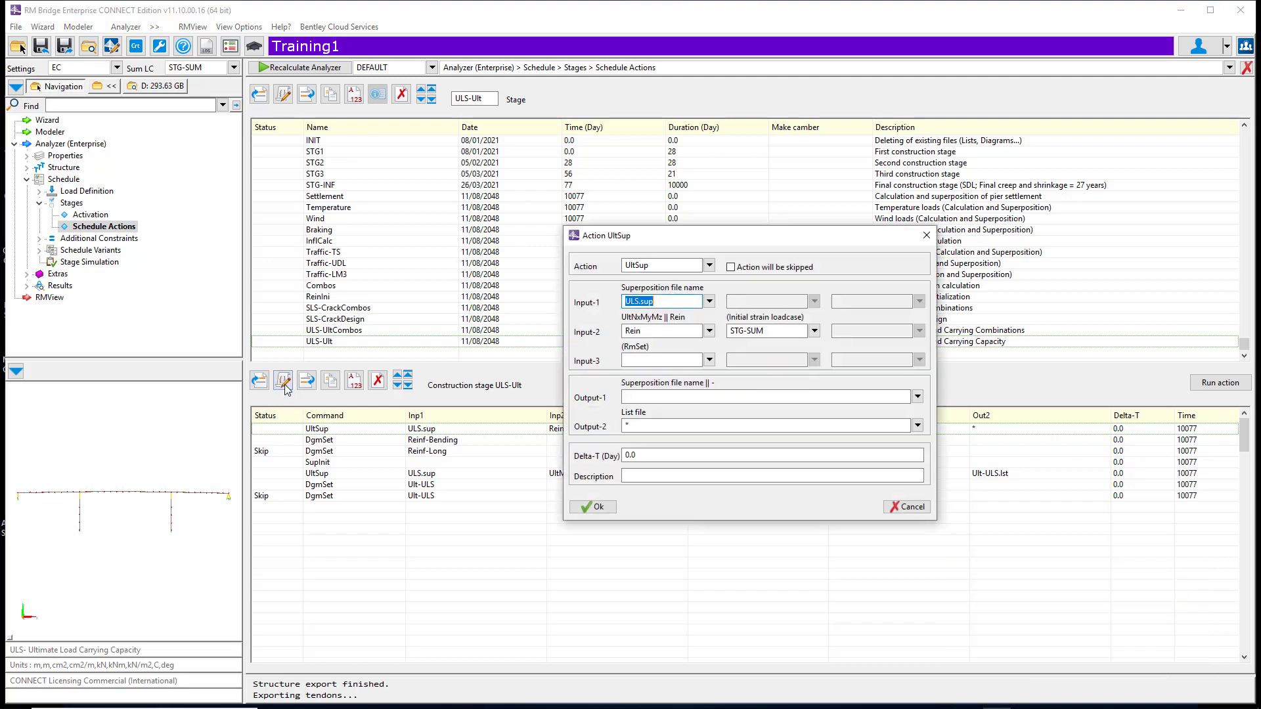
left_click(710, 332)
left_click_drag(754, 294, 881, 322)
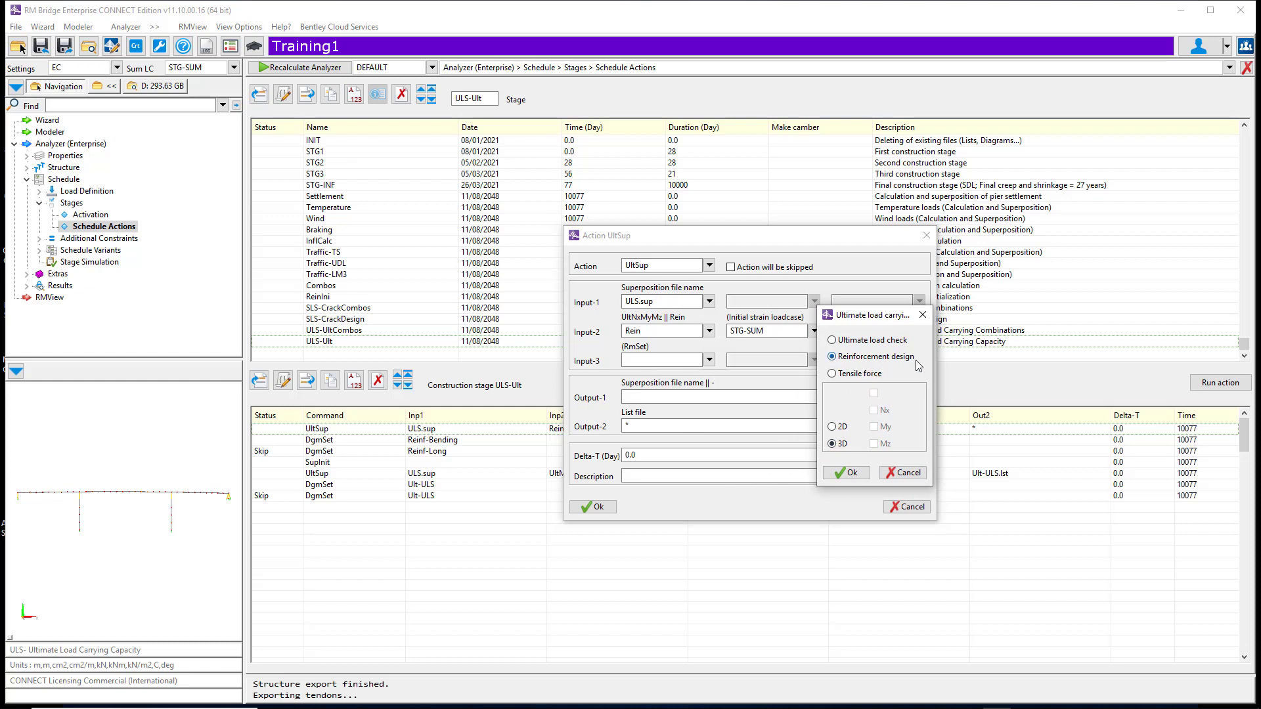
left_click(849, 474)
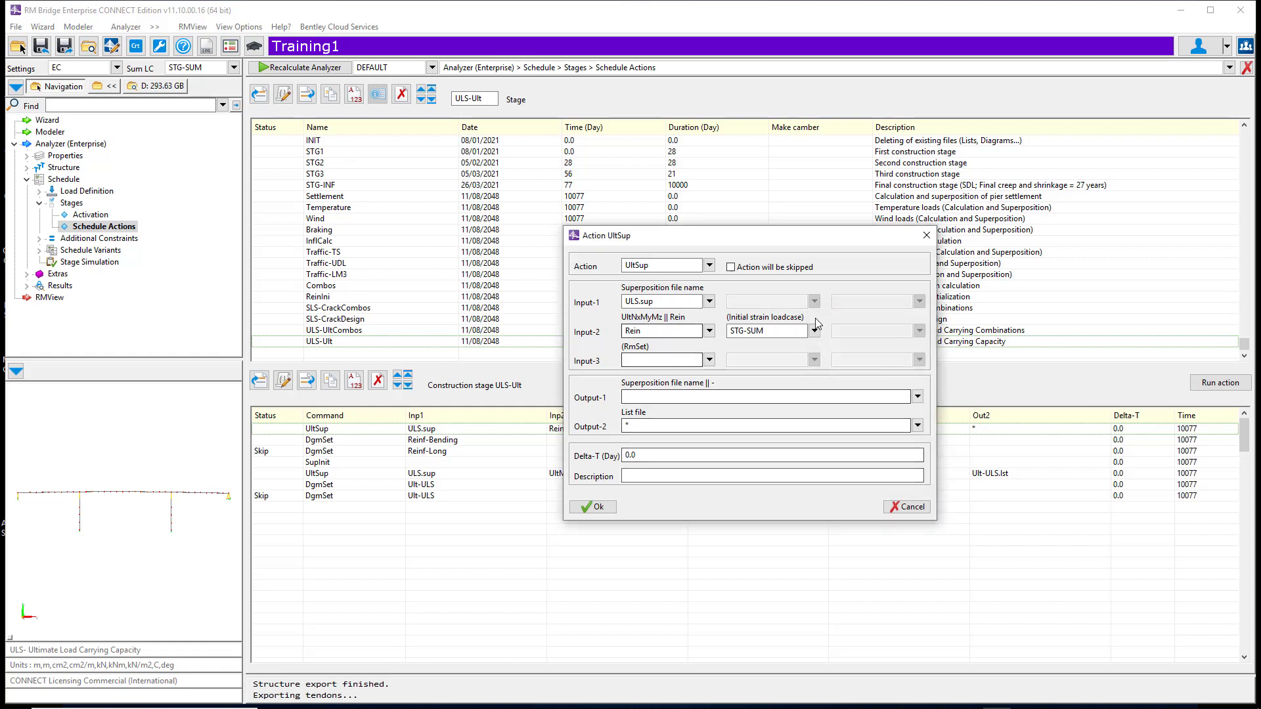
left_click(595, 508)
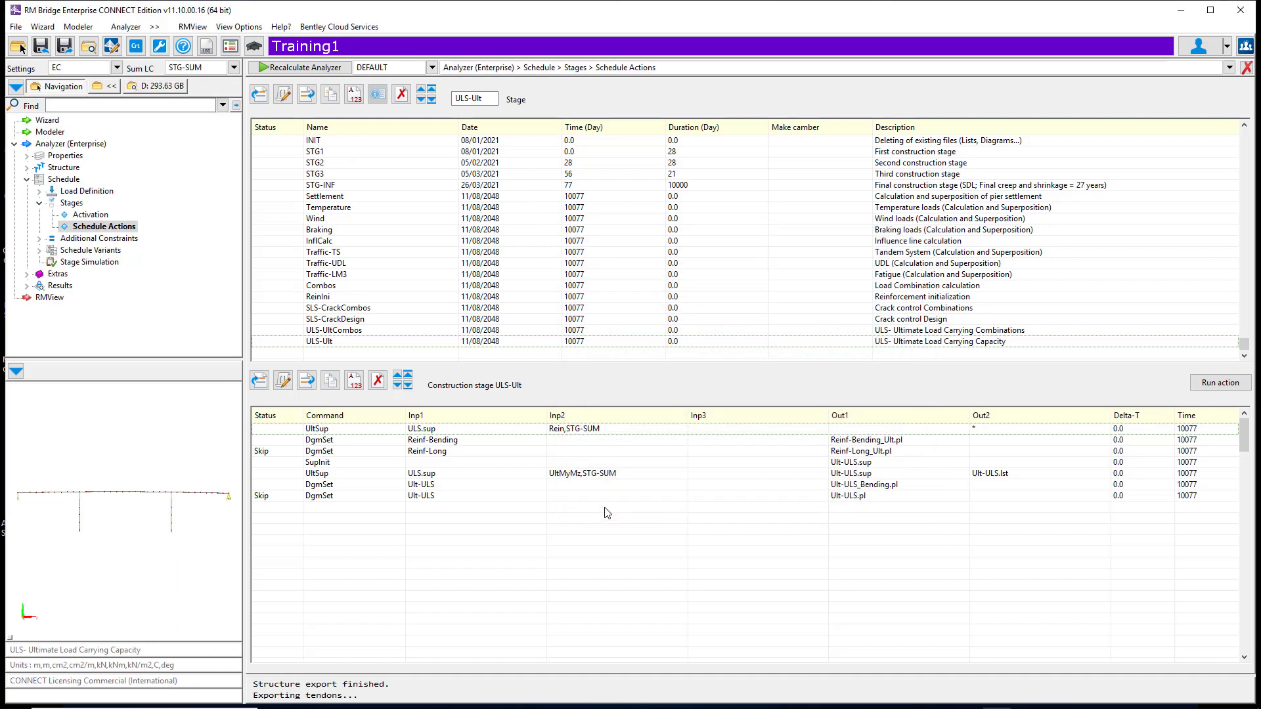
- Review the second UltSup action in stage ULS-Ult, checking its Ultimate load check type and the force components considered
left_click(330, 442)
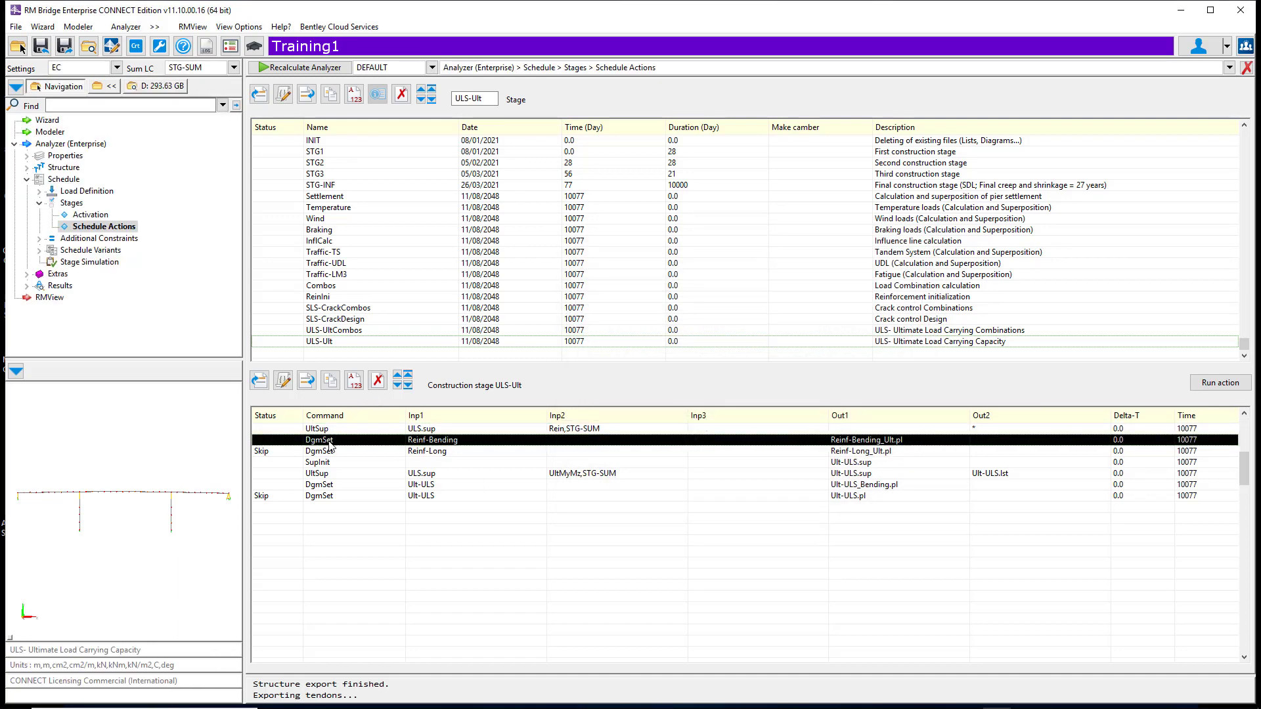
left_click(323, 474)
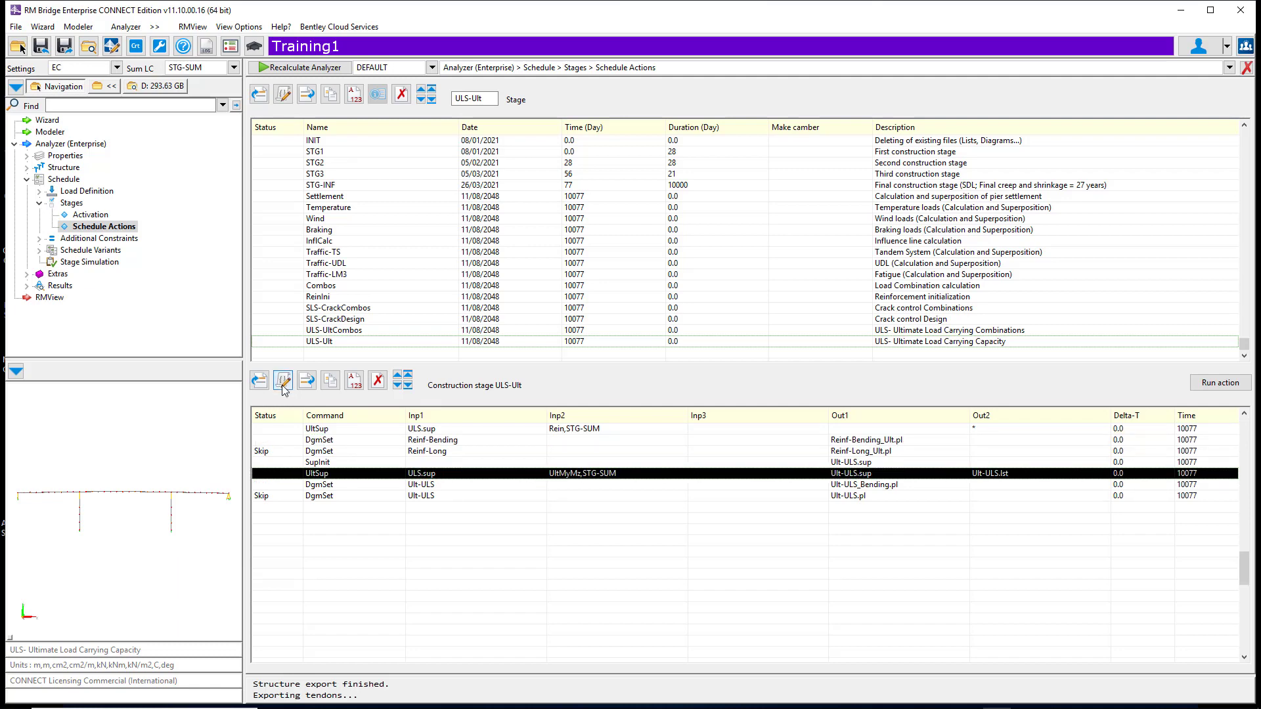
left_click(283, 381)
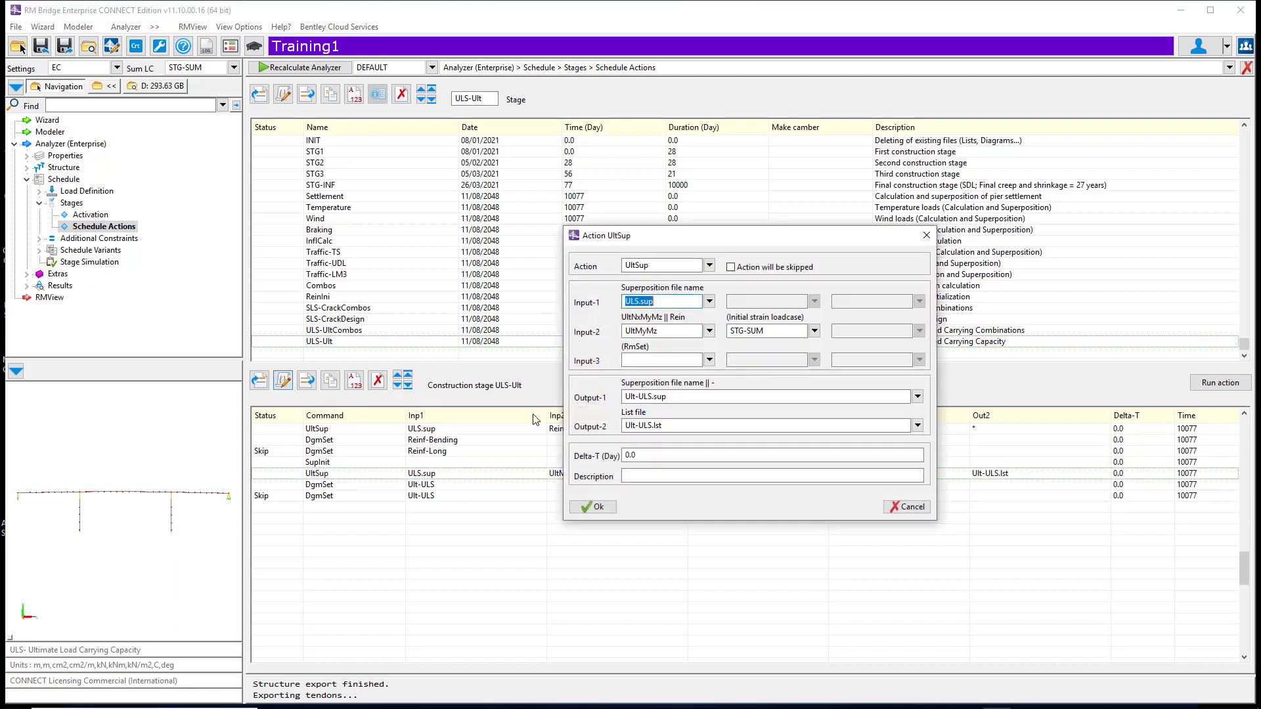
left_click(709, 331)
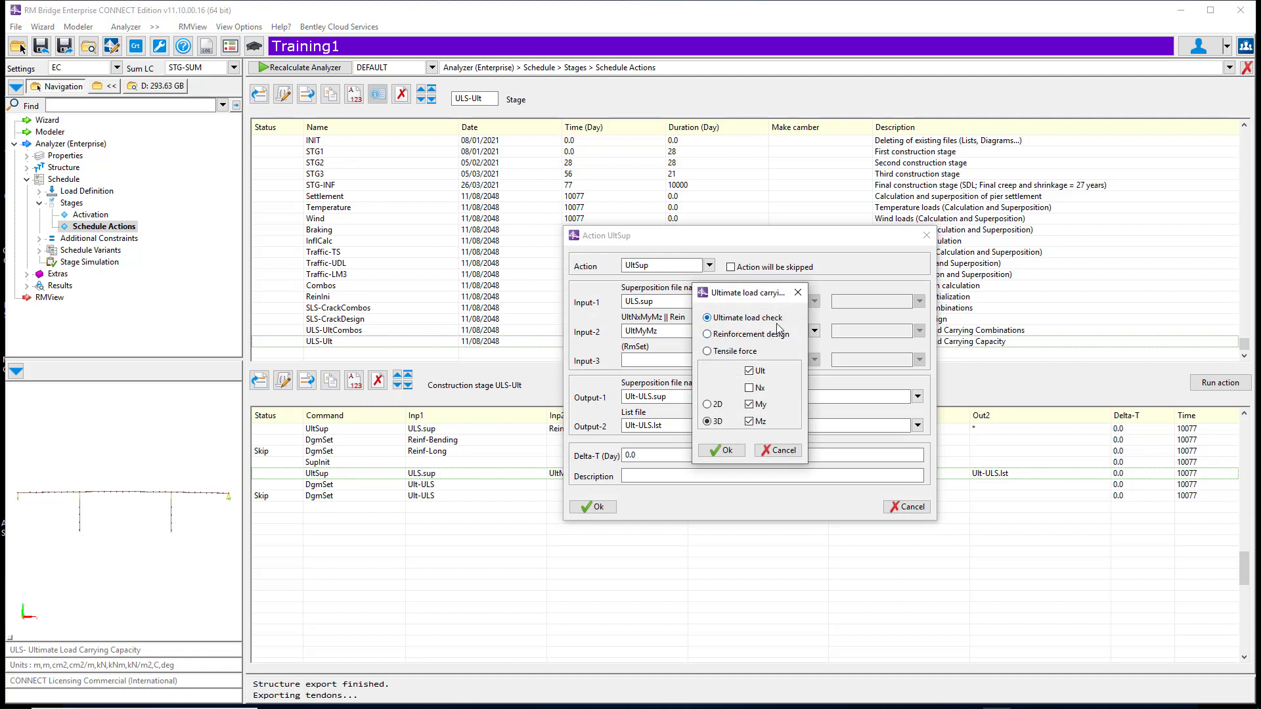
left_click(722, 452)
left_click(595, 507)
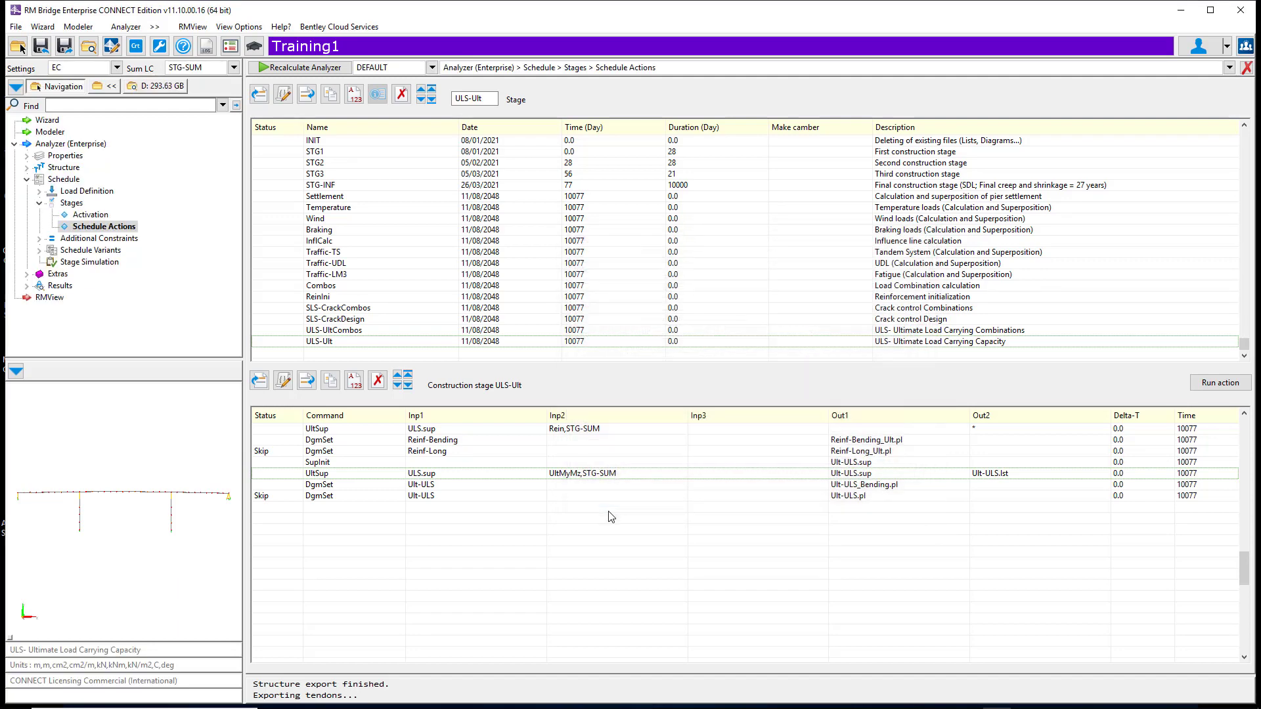
- Run the Analyzer recalculation of the default schedule
left_click(289, 67)
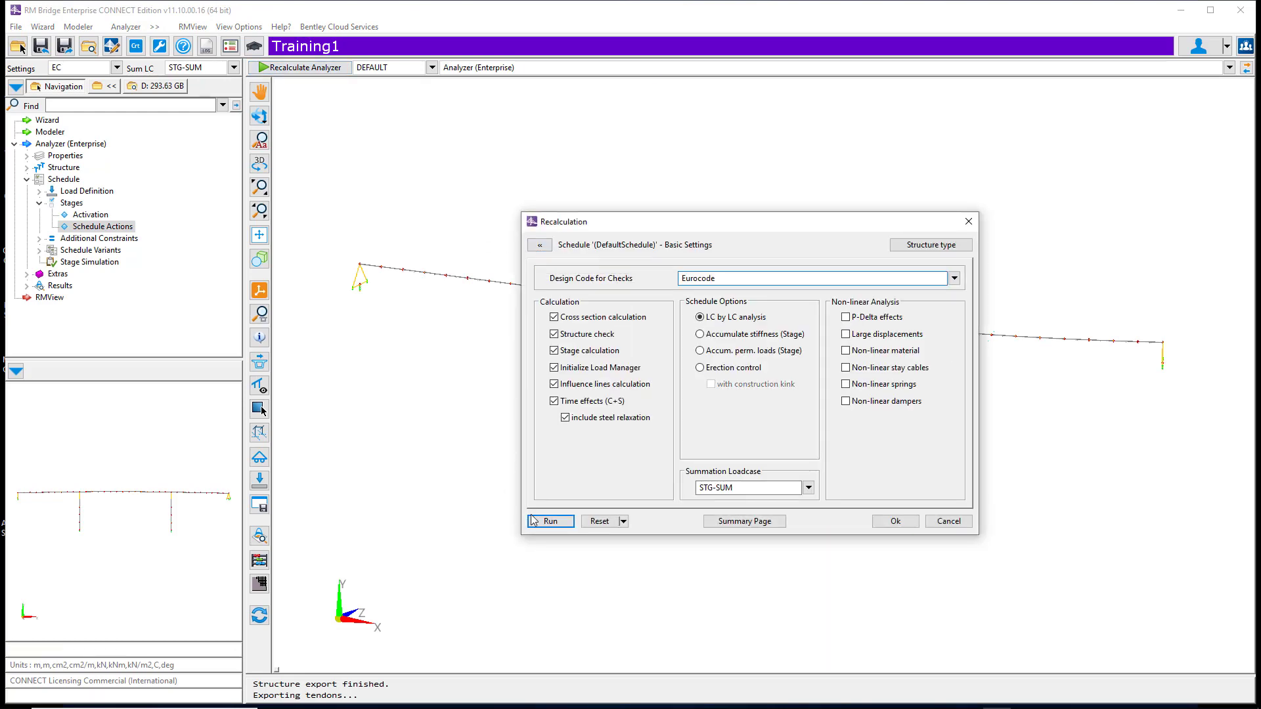
left_click(561, 522)
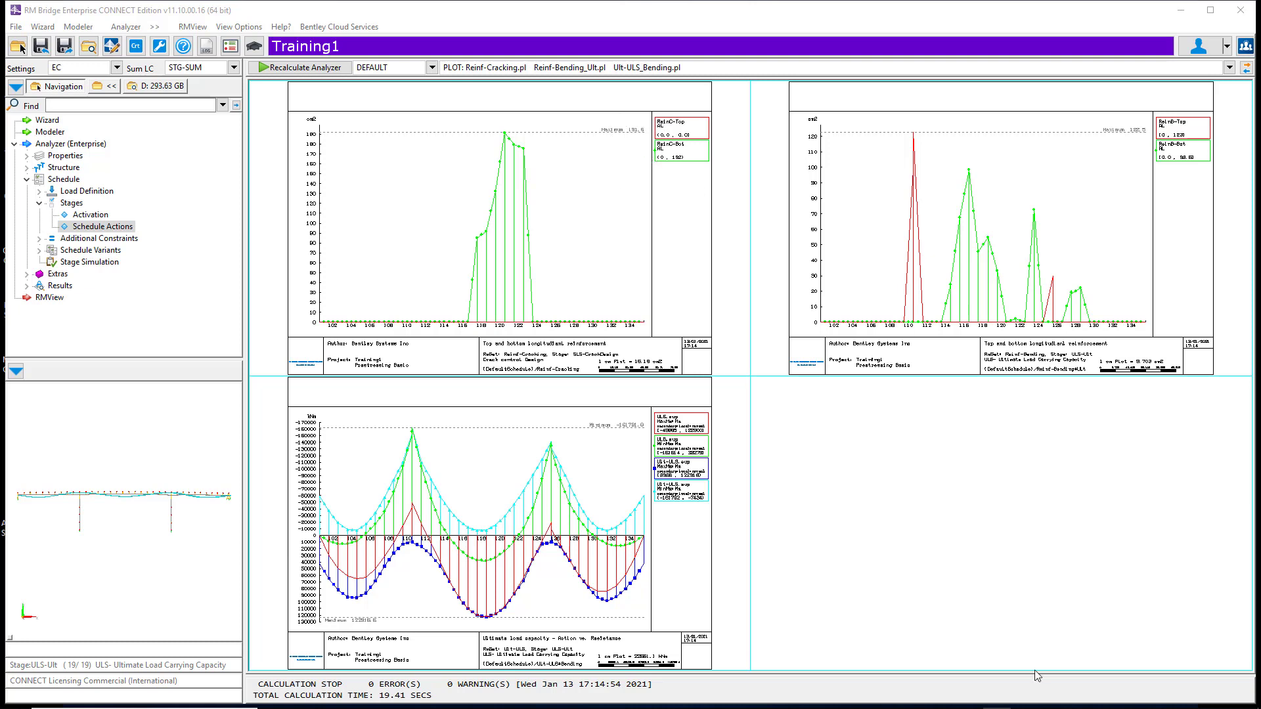
- Delete the cracking reinforcement reference sets ReinC-Top and ReinC-Bot from the Cross1 cross section in the Modeler
left_click(47, 132)
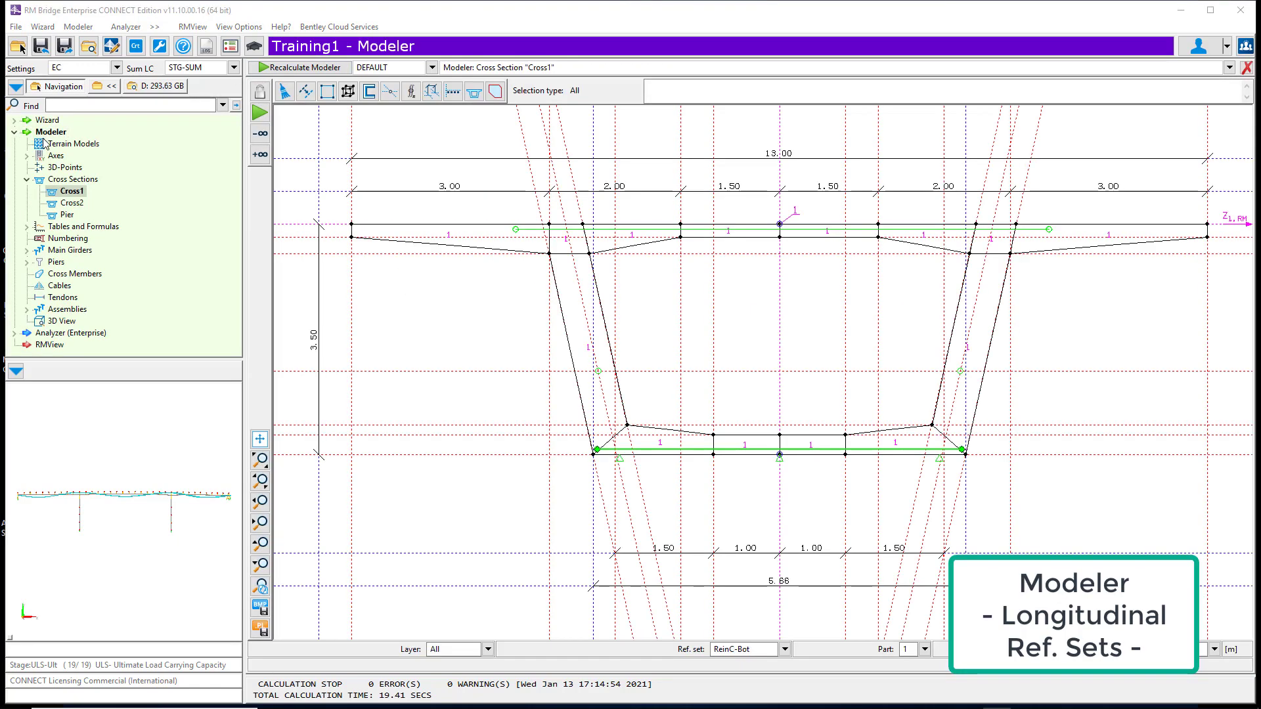
left_click(785, 650)
left_click(348, 527)
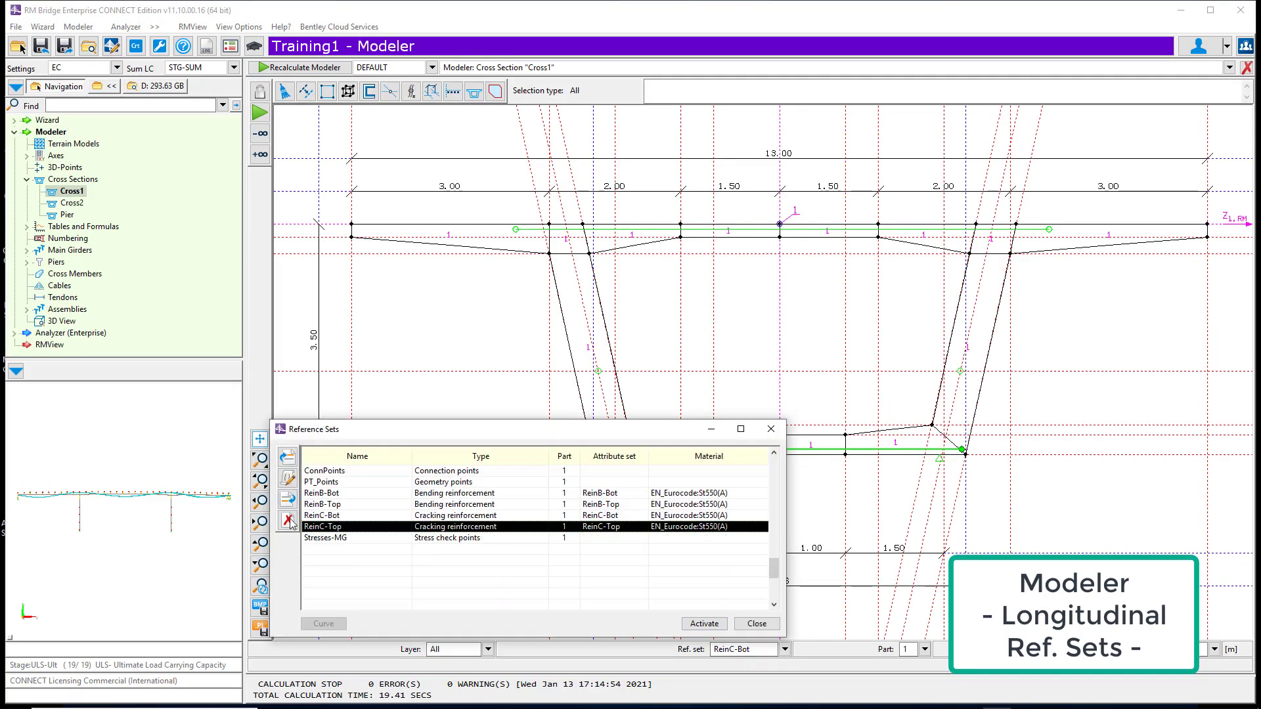
left_click(288, 520)
key("Return")
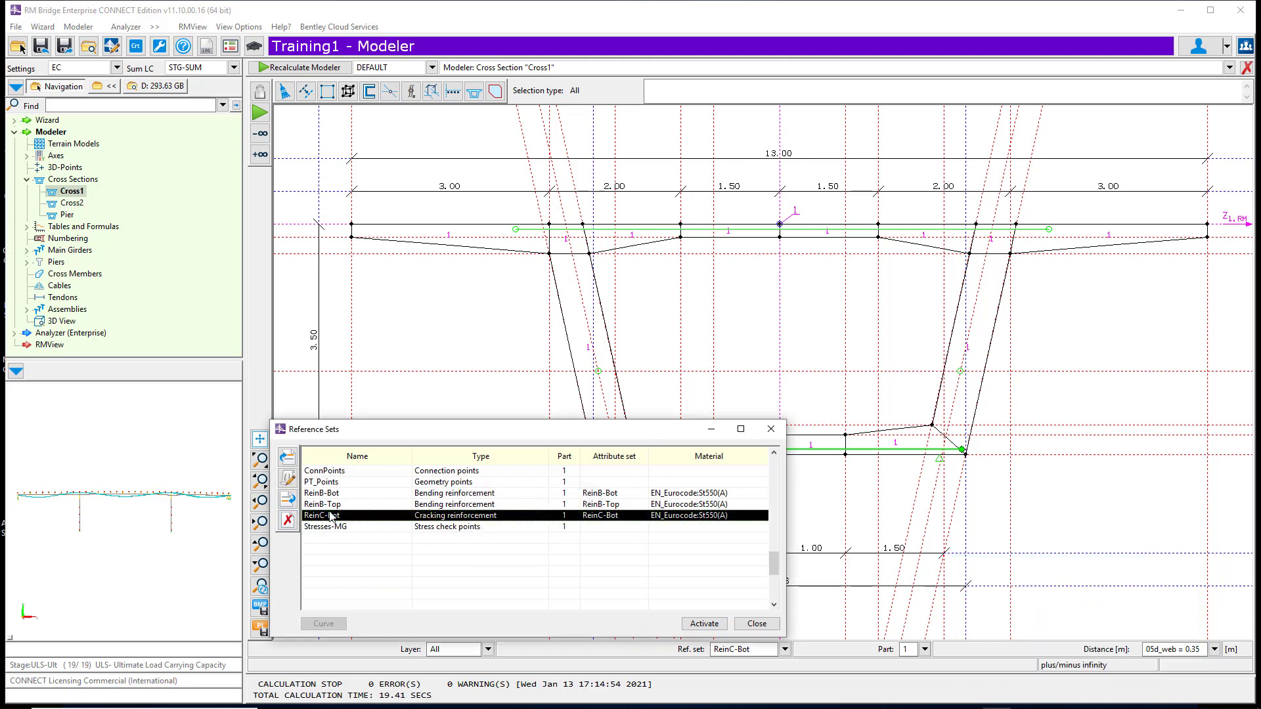
left_click(288, 520)
left_click(501, 551)
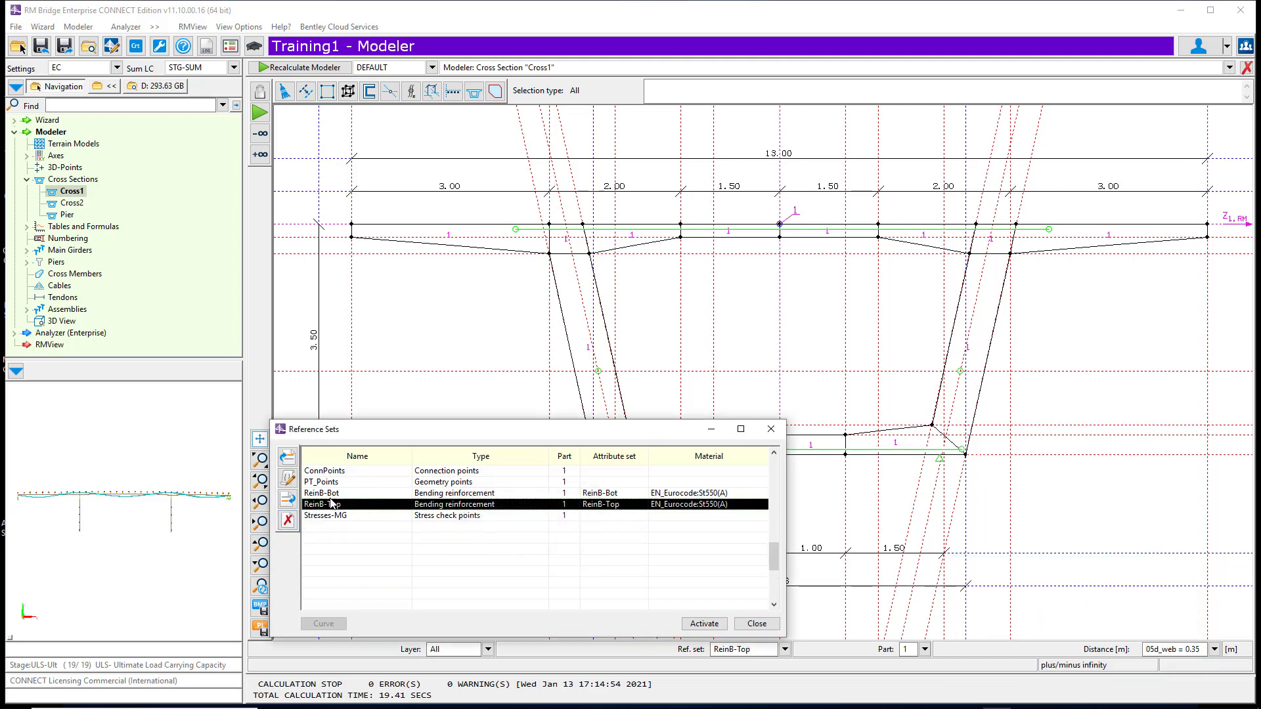
- Delete the bending reinforcement reference sets ReinB-Top and ReinB-Bot from Cross1
left_click(287, 519)
key("Return")
left_click(287, 520)
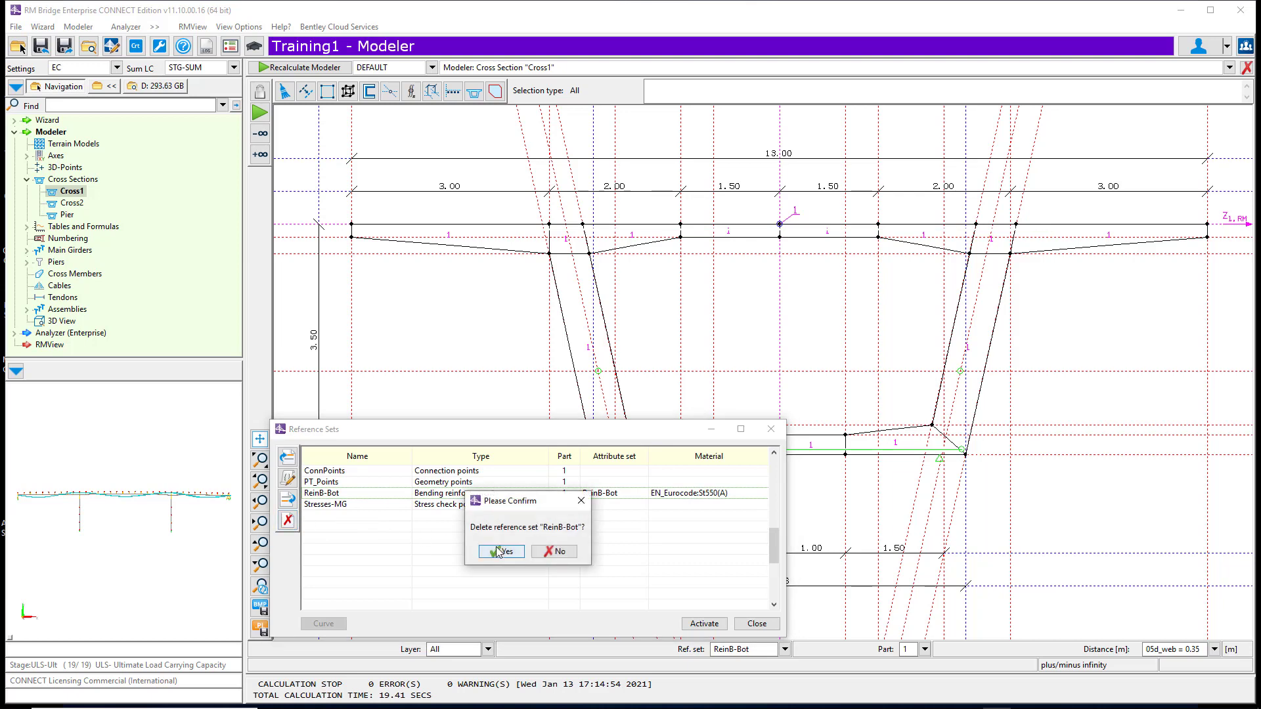
left_click(501, 551)
- Create a reference set named Rein-Bot of type Longitudinal reinforcement with the attribute set Rein-Bot
left_click(288, 499)
left_click(401, 528)
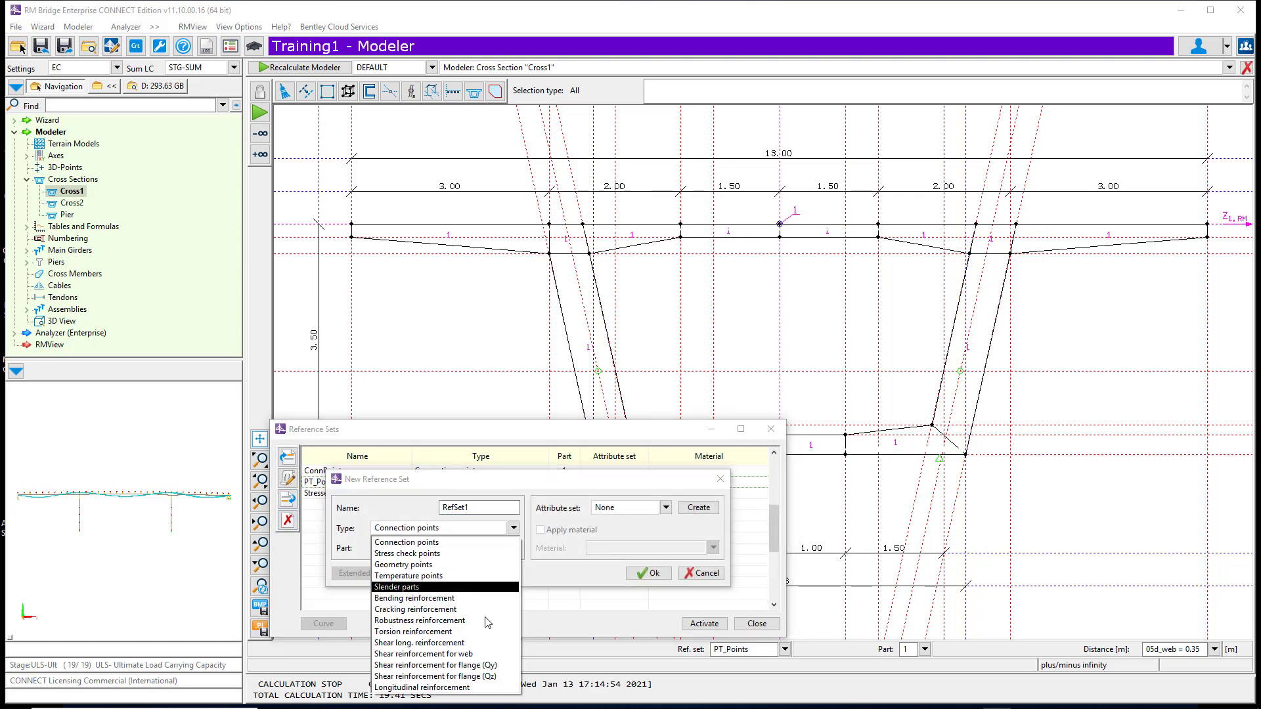
left_click(399, 690)
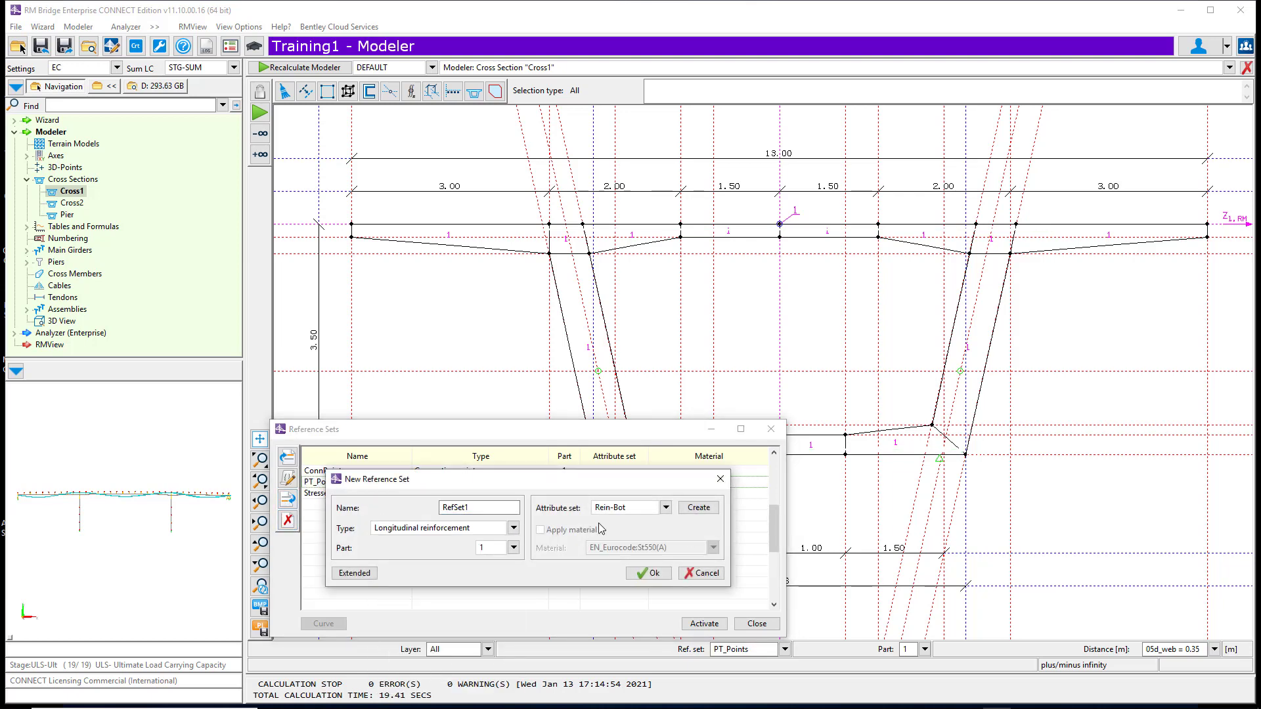
left_click_drag(516, 508, 399, 506)
type("Rein-Bot")
left_click(649, 573)
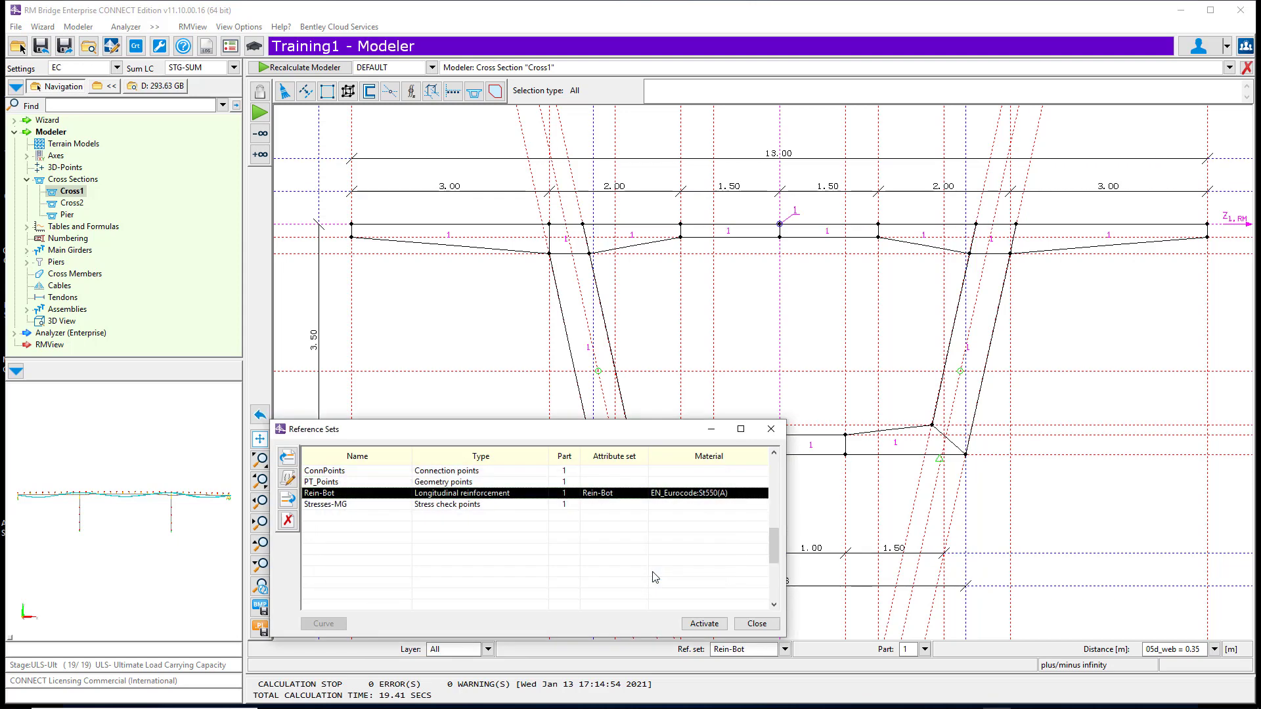
- Create a reference set named Rein-Top of type Longitudinal reinforcement with the attribute set Rein-Top
left_click(287, 500)
left_click(514, 528)
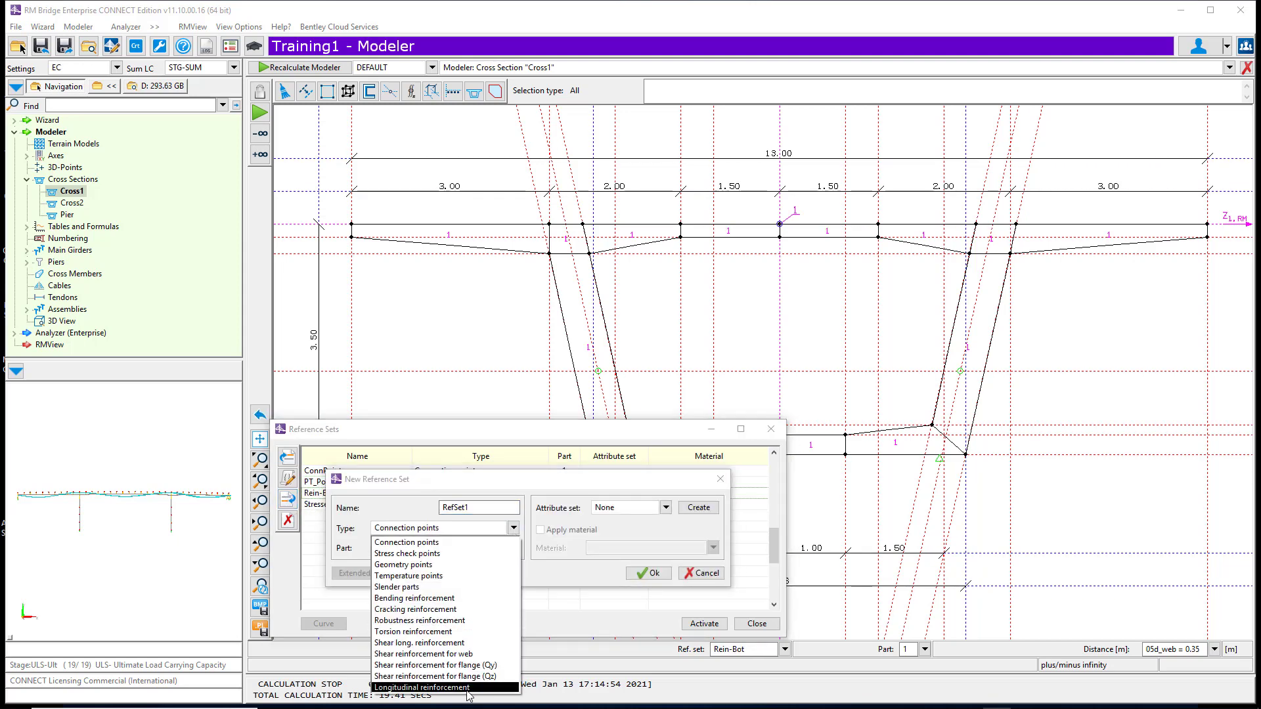
left_click(421, 688)
left_click(665, 508)
left_click(629, 544)
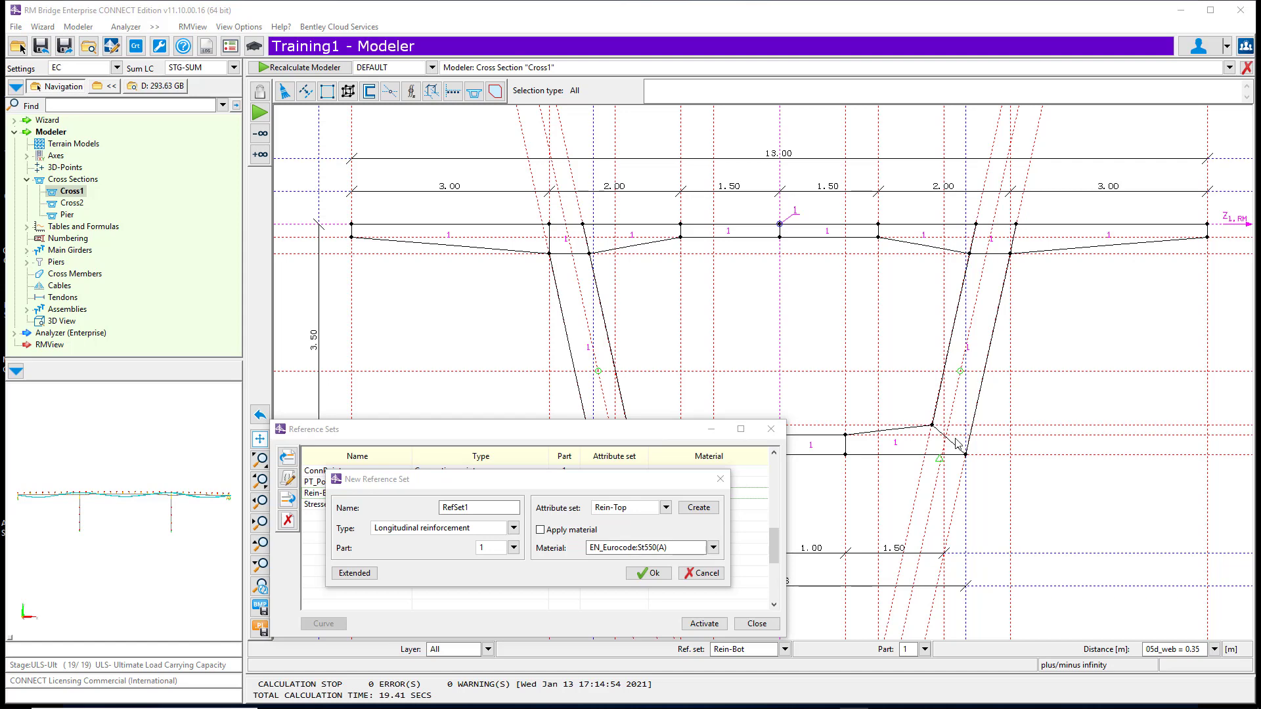
left_click(392, 502)
type("Rein-Top")
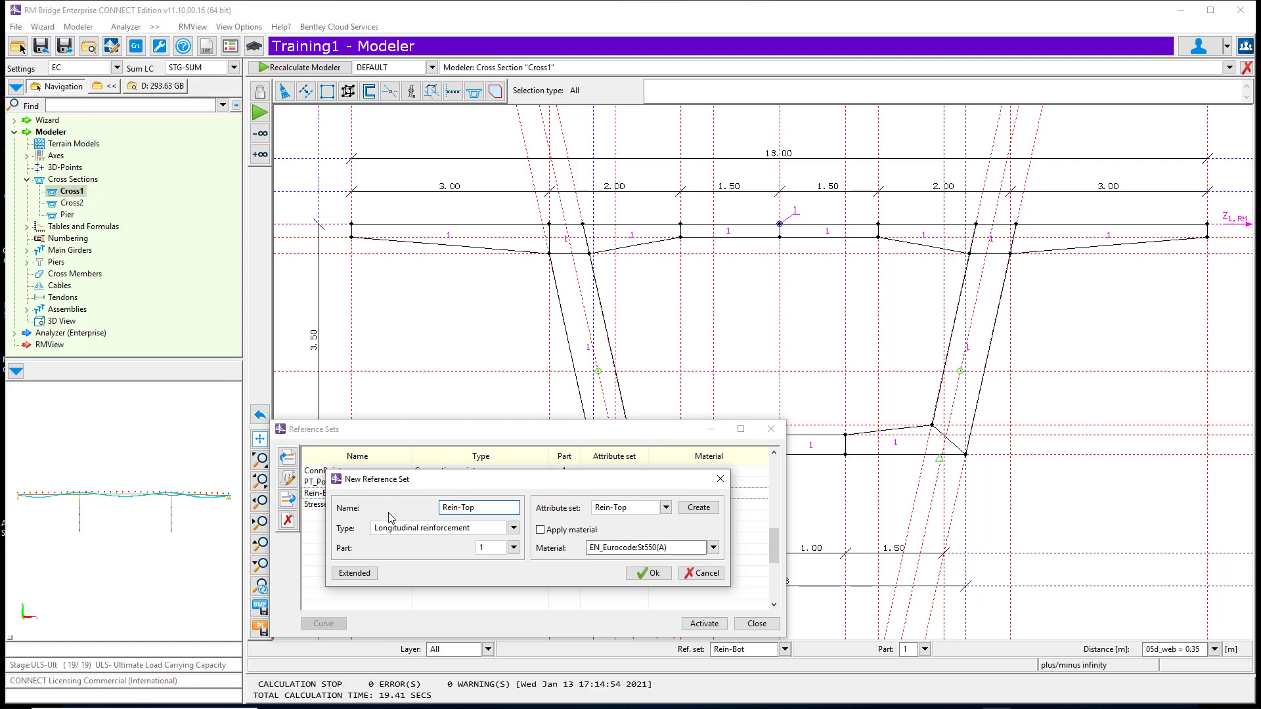
left_click(630, 574)
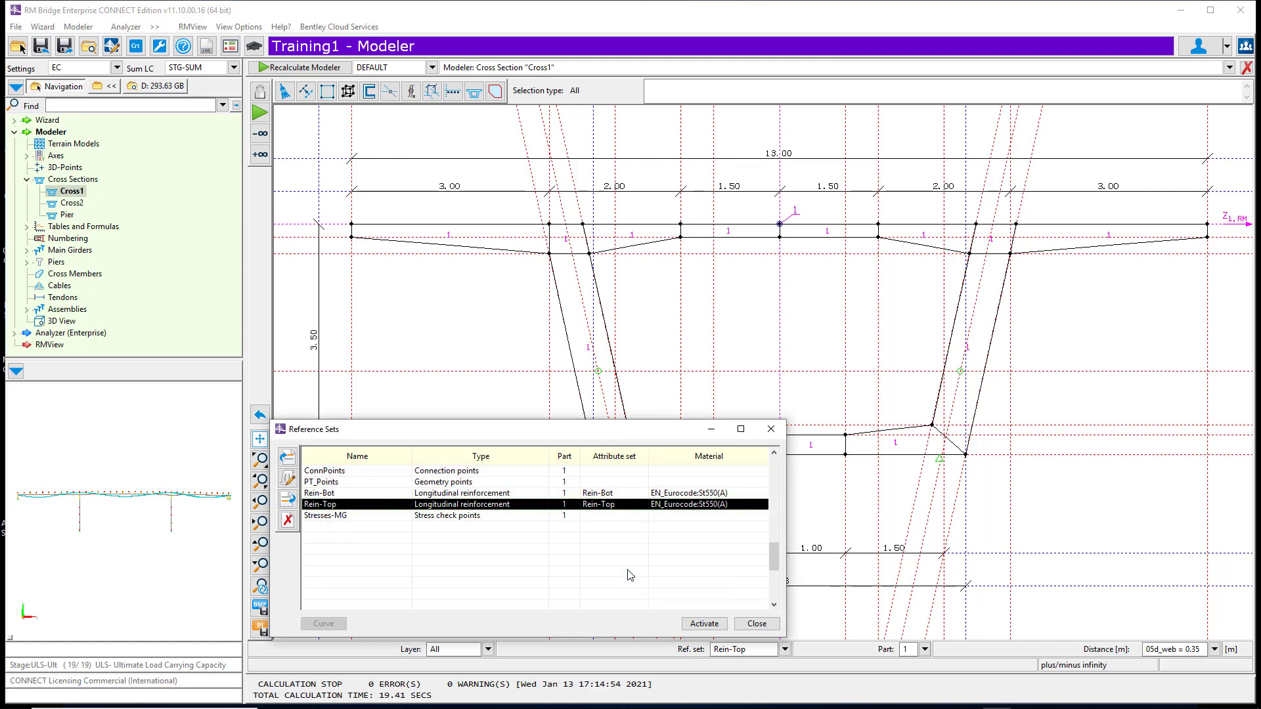
- Activate Rein-Bot and place its single start point at the bottom slab's left outer corner, with both distances set to 0.08 m
left_click(303, 493)
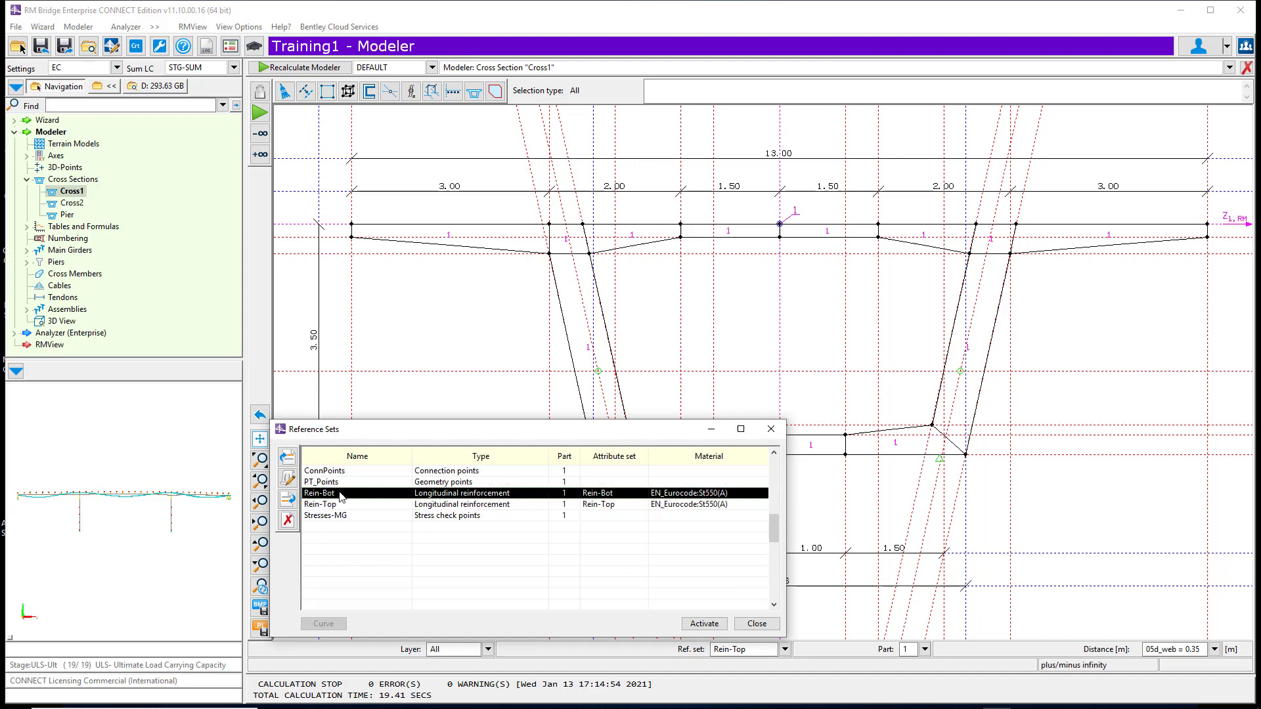
left_click(704, 623)
left_click(390, 91)
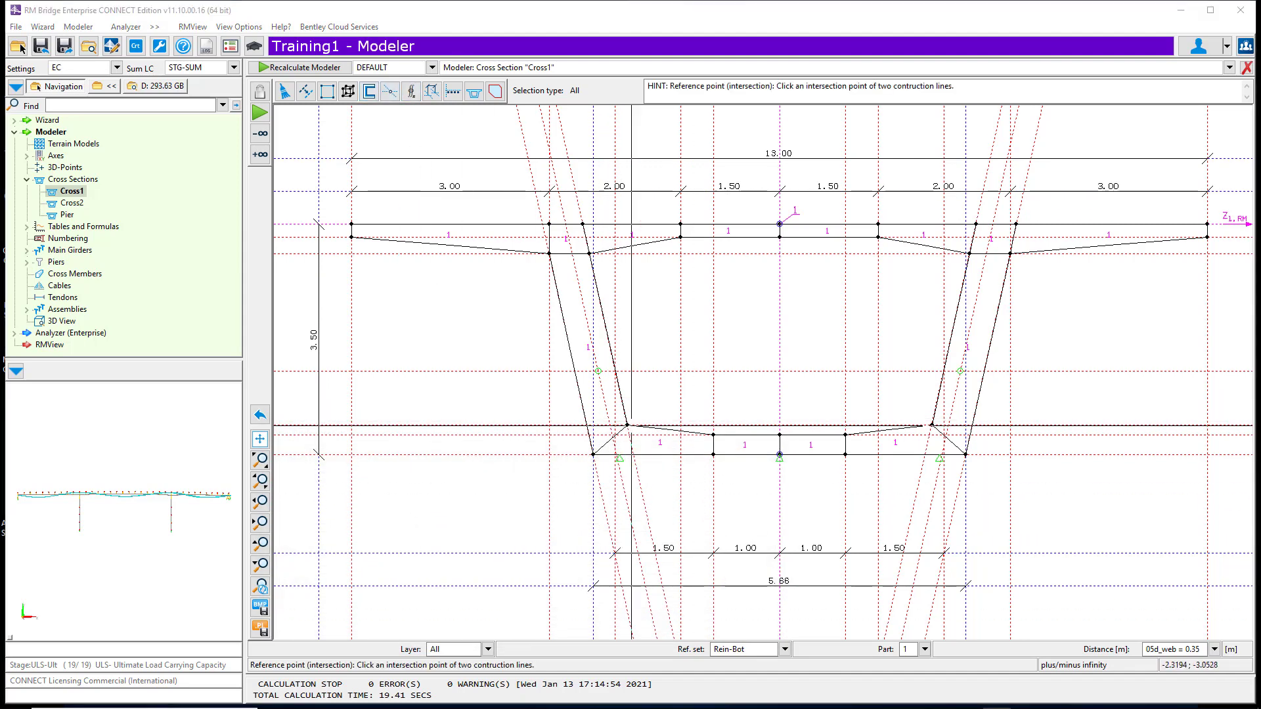
scroll(633, 433, "up", 2)
left_click(571, 467)
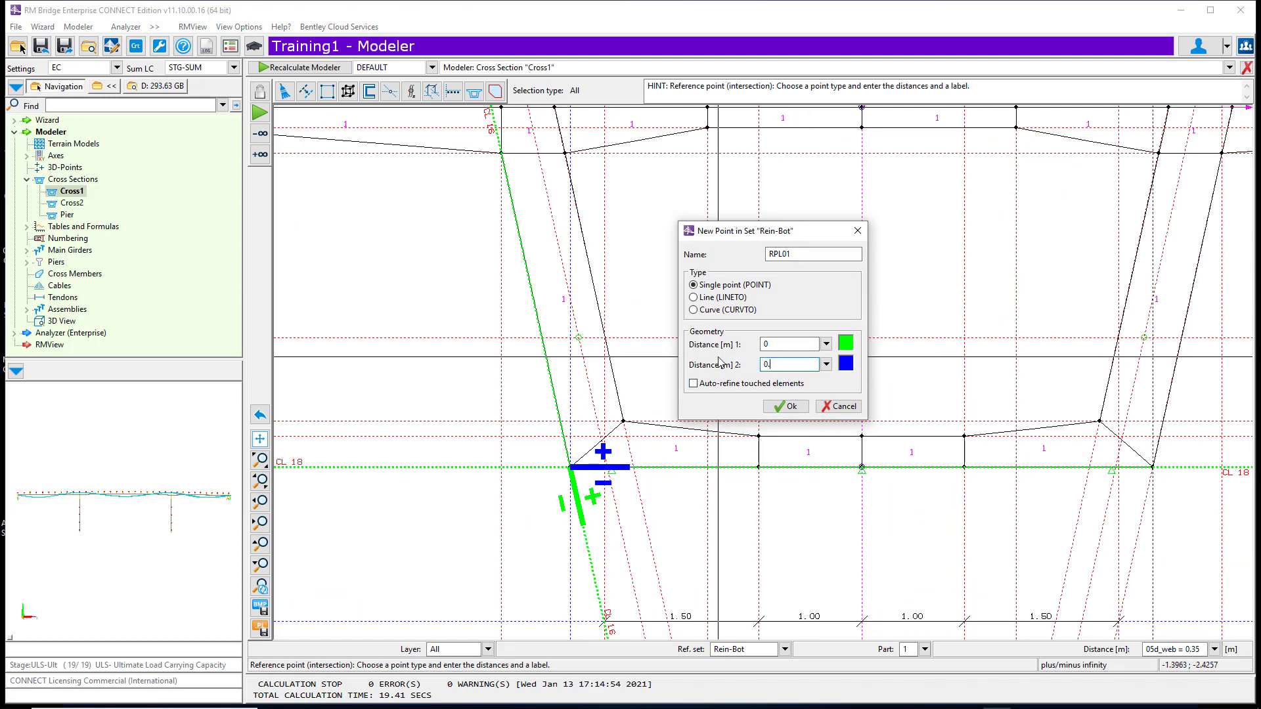
type("0.05")
double_click(777, 362)
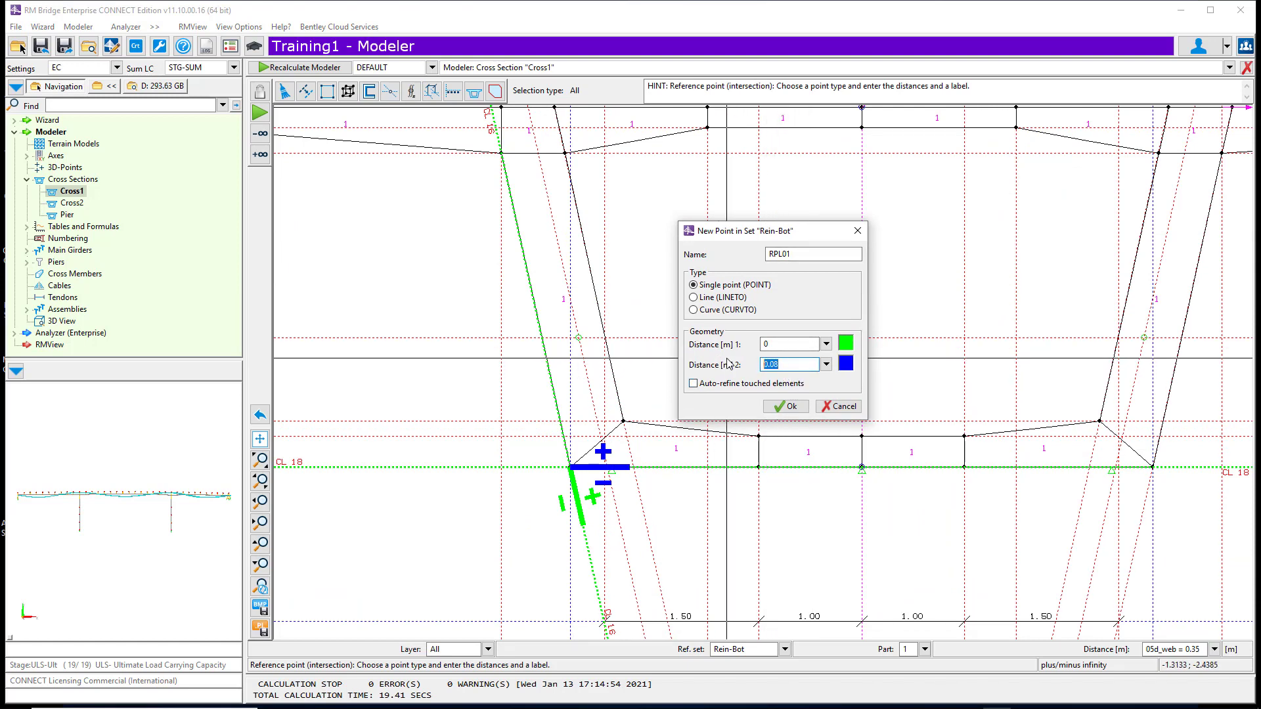
double_click(775, 342)
type("0.05")
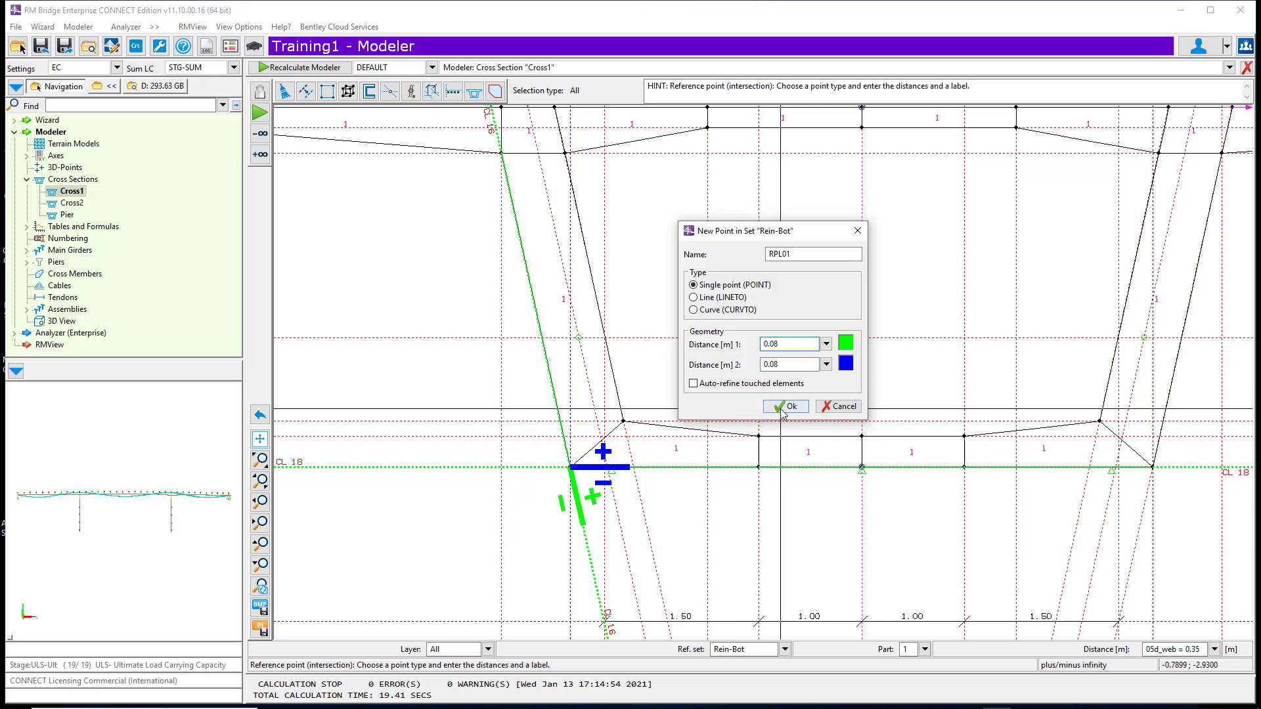
left_click(786, 406)
- Add the Rein-Bot line end point at the bottom slab's right outer corner, with both distances set to 0.08 m
left_click(1152, 467)
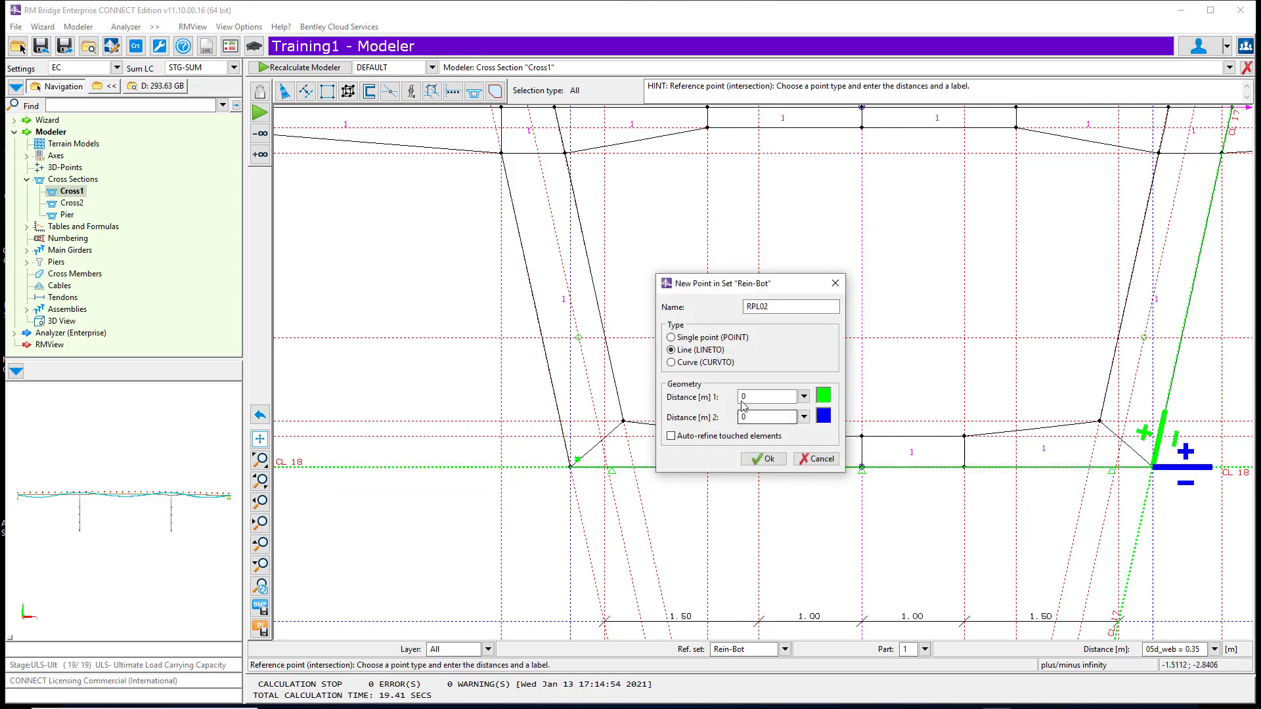
type("0.08")
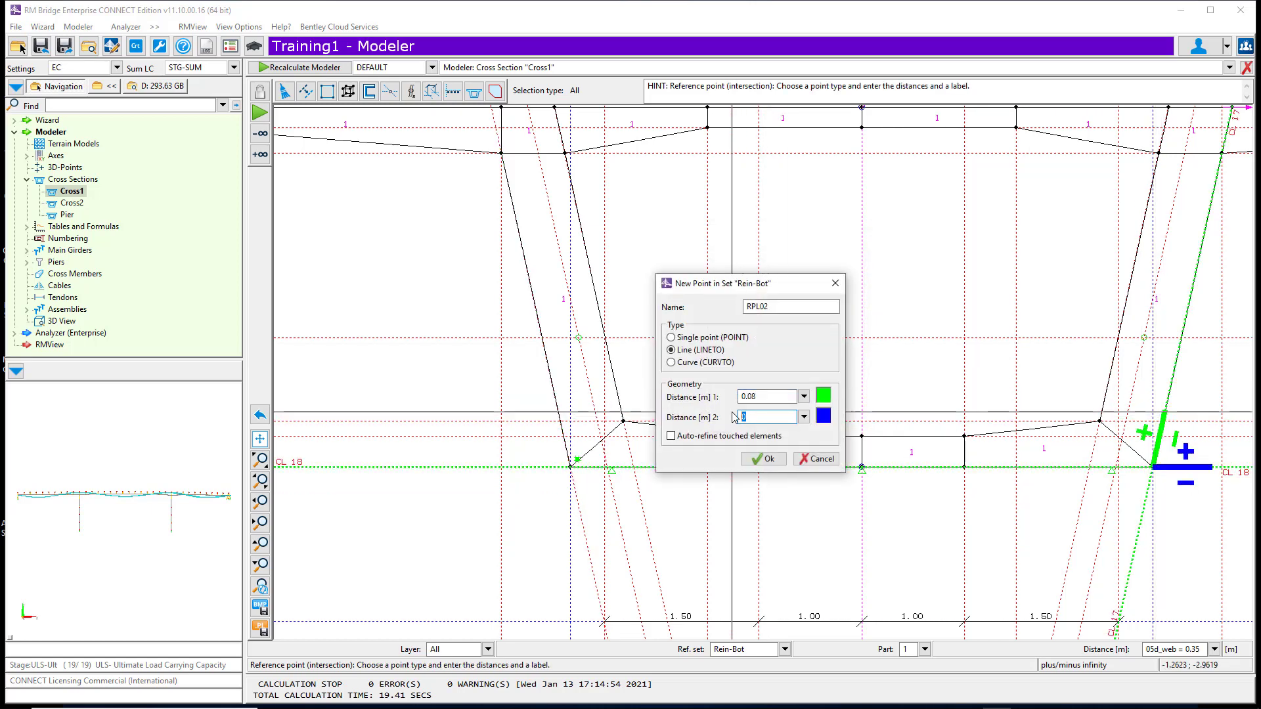
key("Tab")
type("0.08")
key("Return")
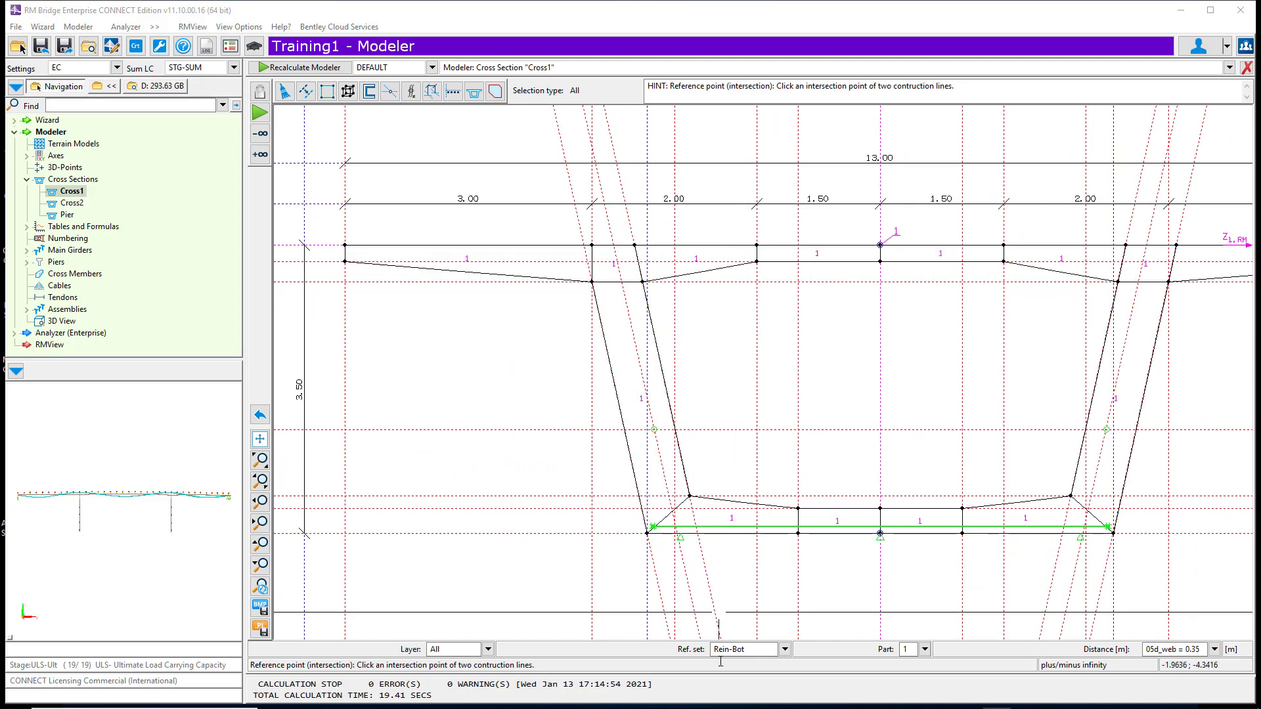
- Activate Rein-Top and place its start point where CL 1 meets the vertical line at the left web, with distances -0.08 m and 0.5 m
left_click(784, 650)
left_click(342, 500)
left_click(704, 624)
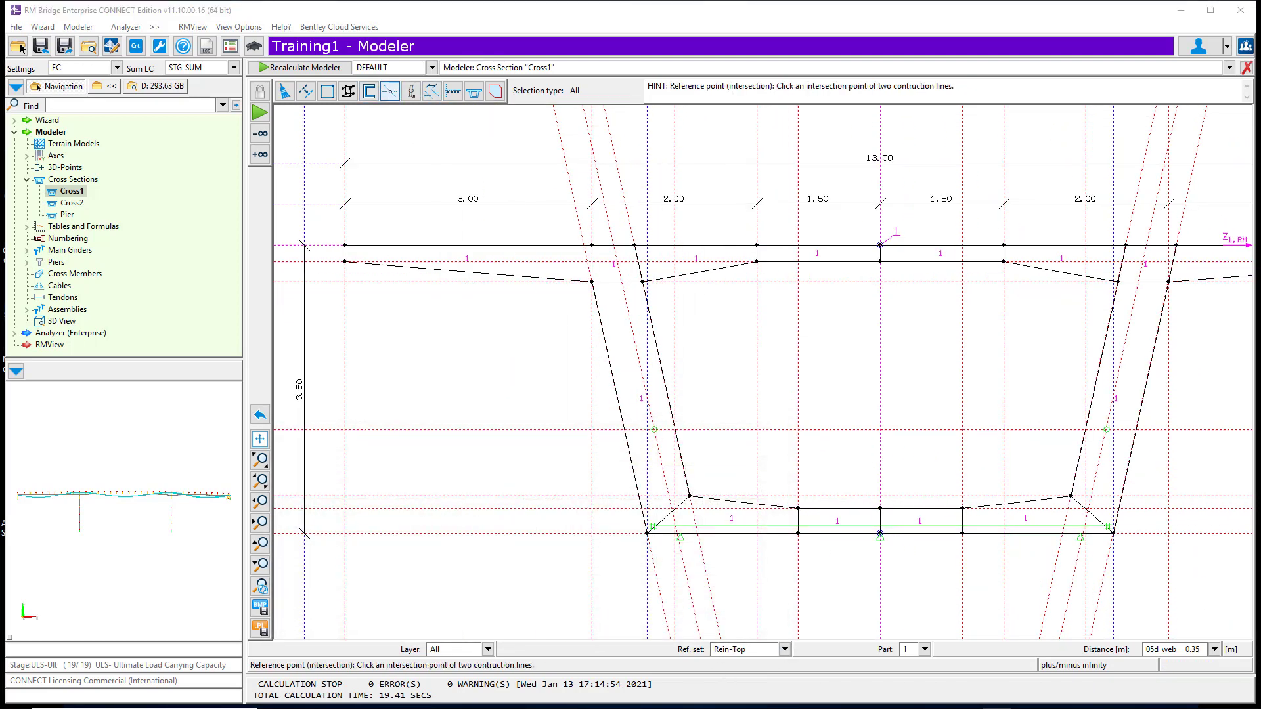
scroll(590, 239, "up", 3)
left_click(595, 254)
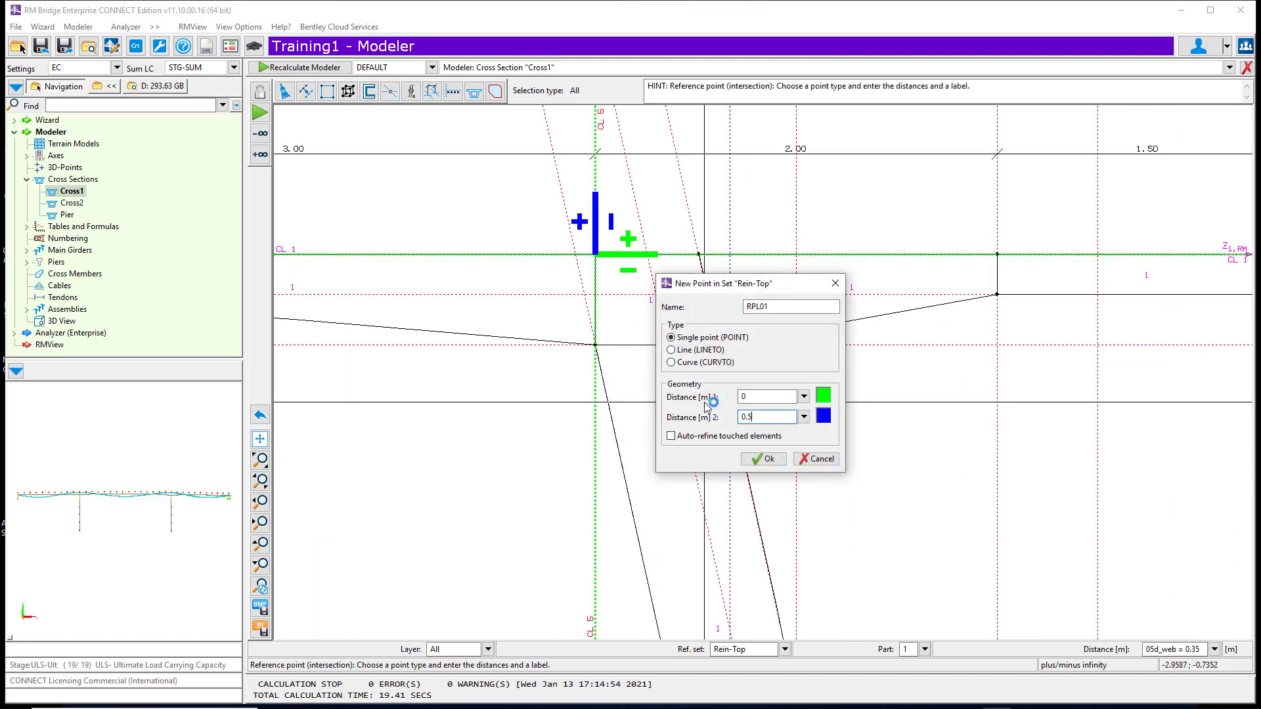
left_click(740, 397)
type("-0.0")
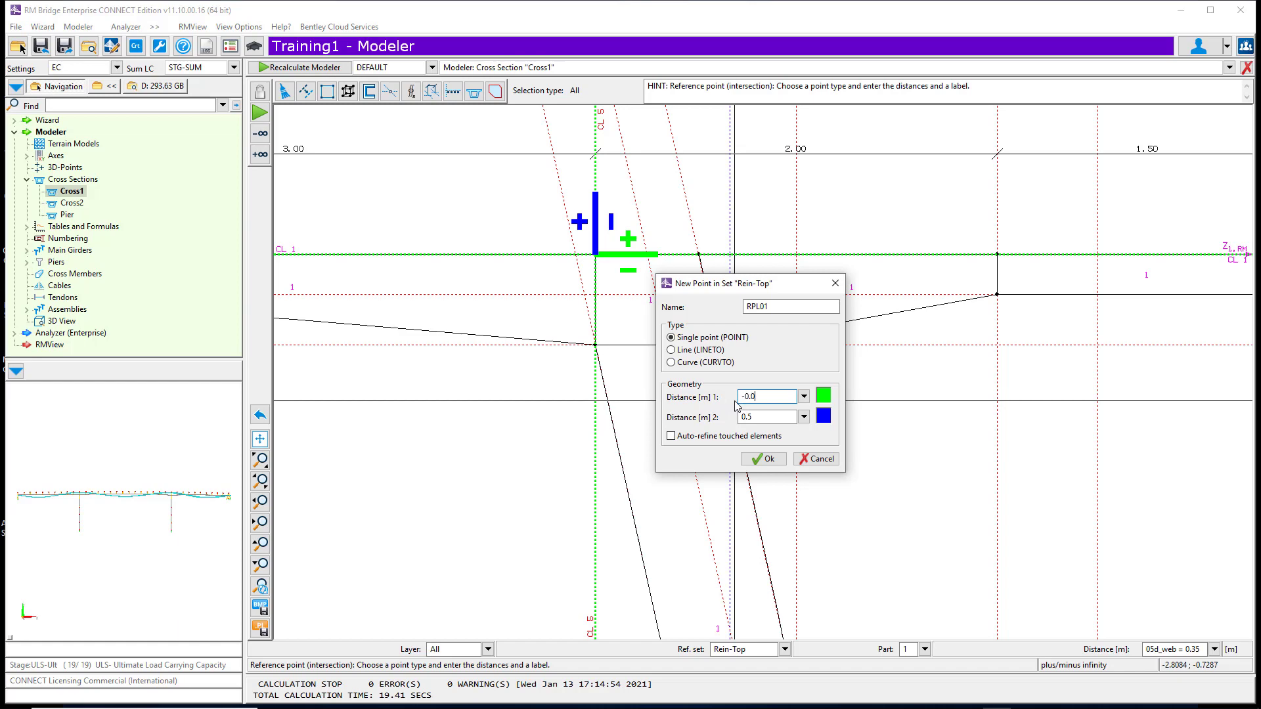
type("5")
left_click(764, 459)
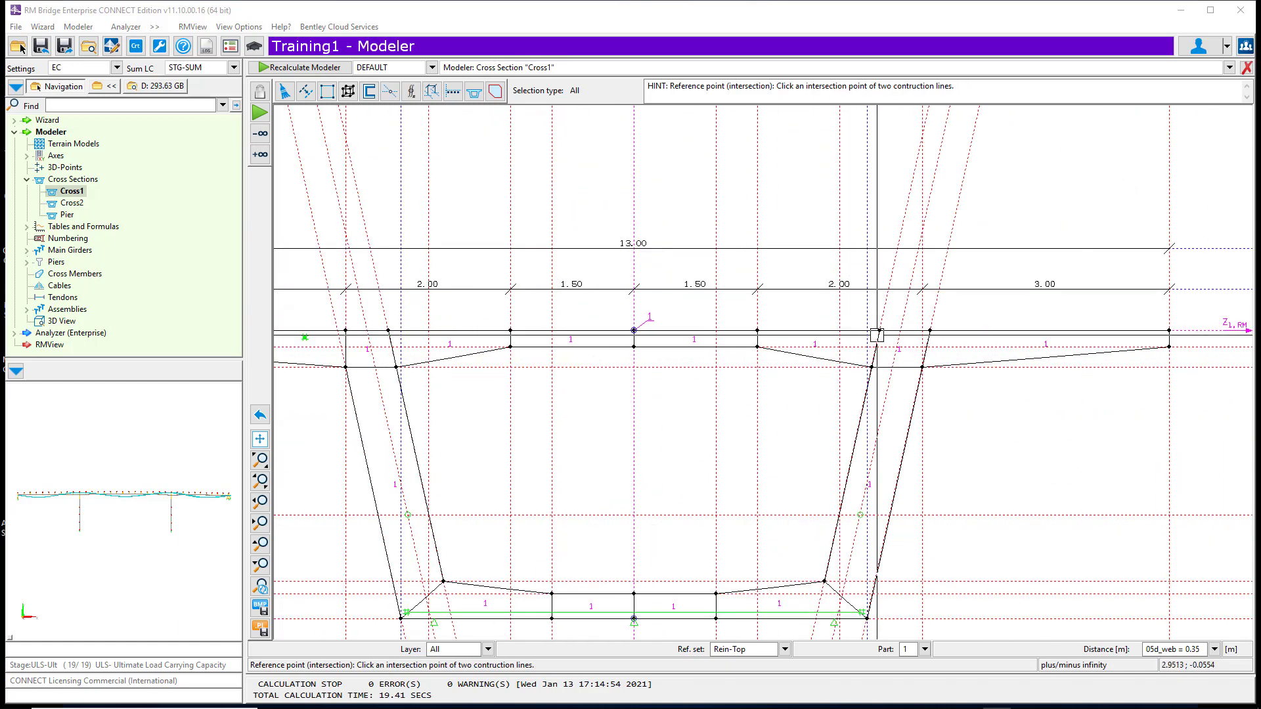
- Add the Rein-Top line end point where CL 1 meets the right web's outer line CL 17, with distances -0.08 m and -0.5 m
scroll(930, 331, "up", 3)
left_click(930, 330)
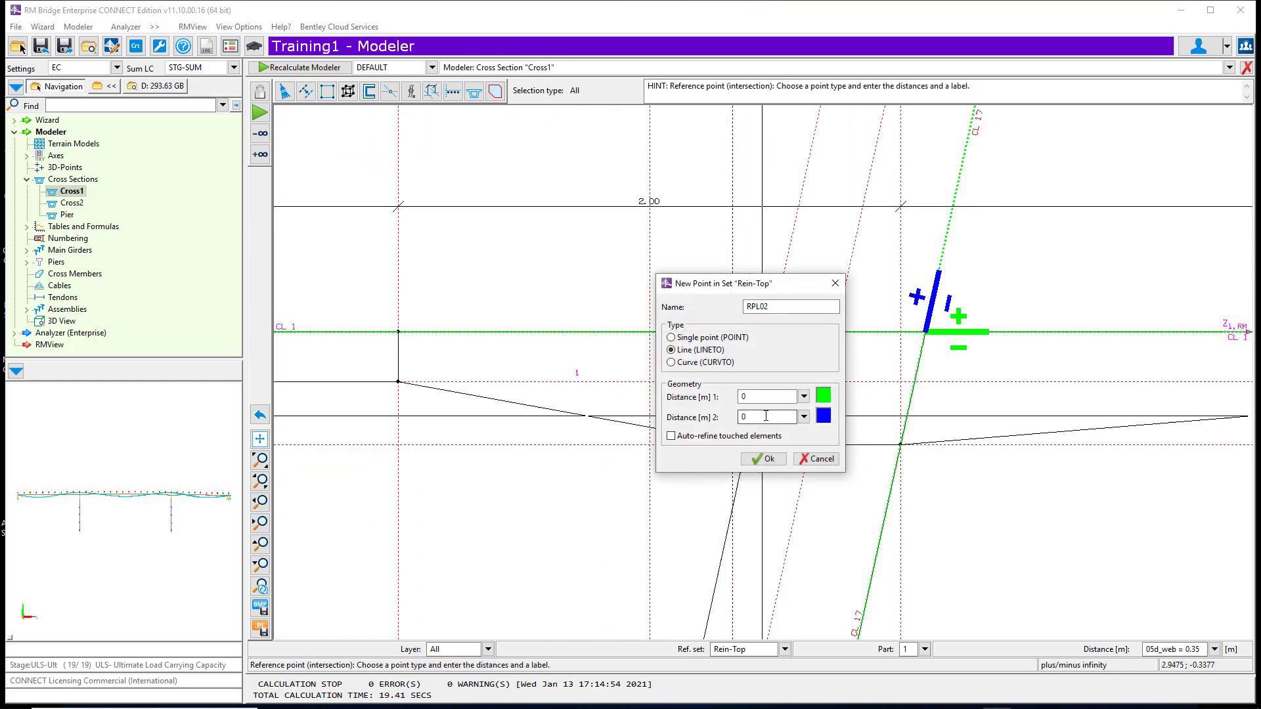
left_click(766, 416)
type("-0.")
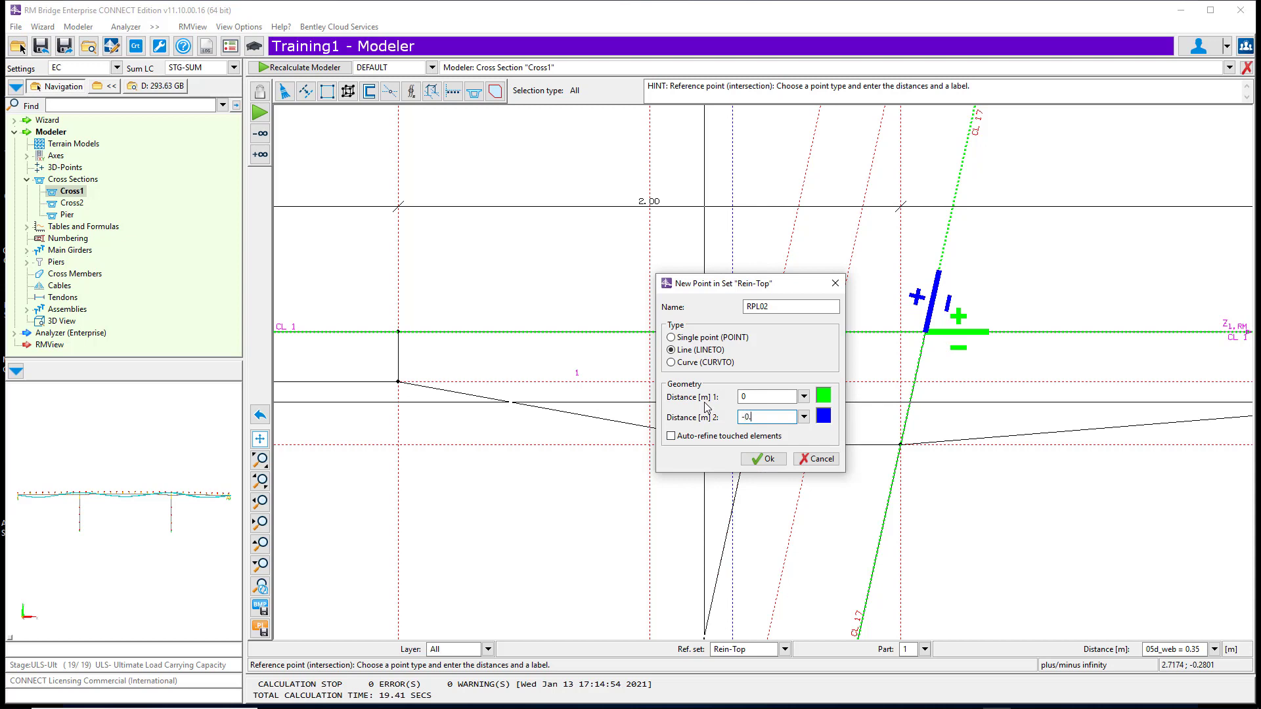
type("5")
key("shift+Tab")
type("-")
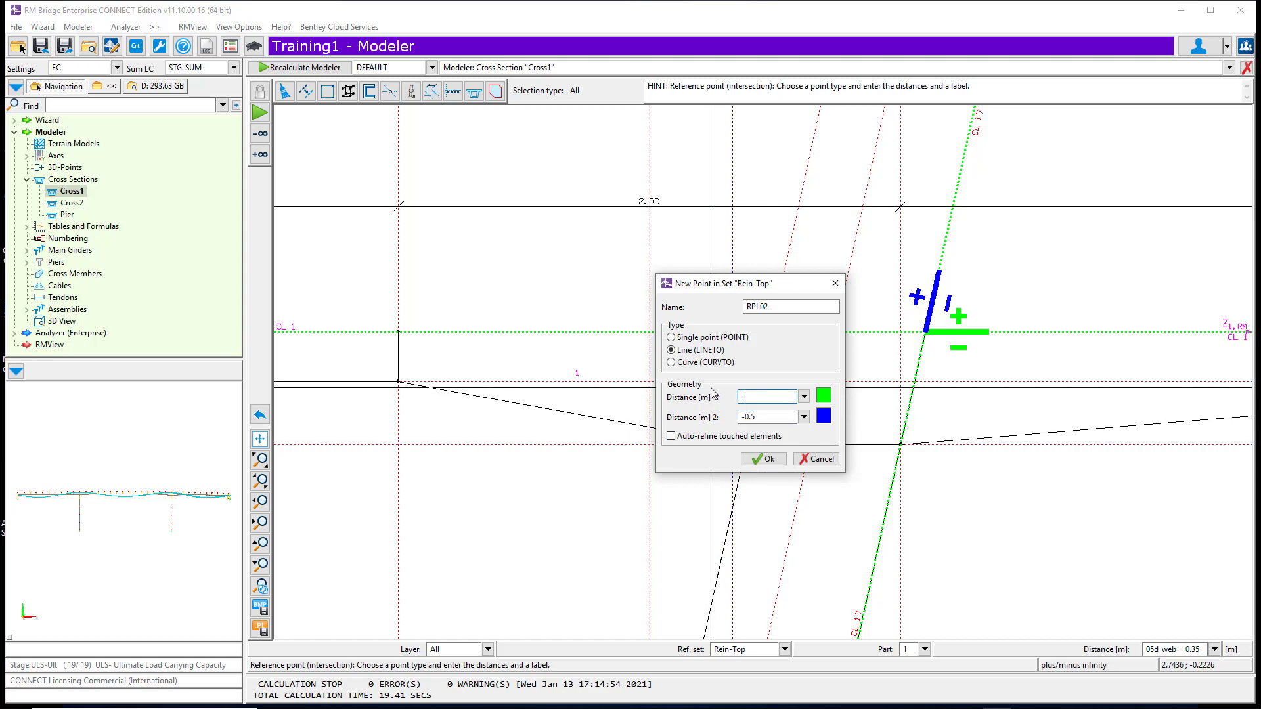
type("0.08")
key("Return")
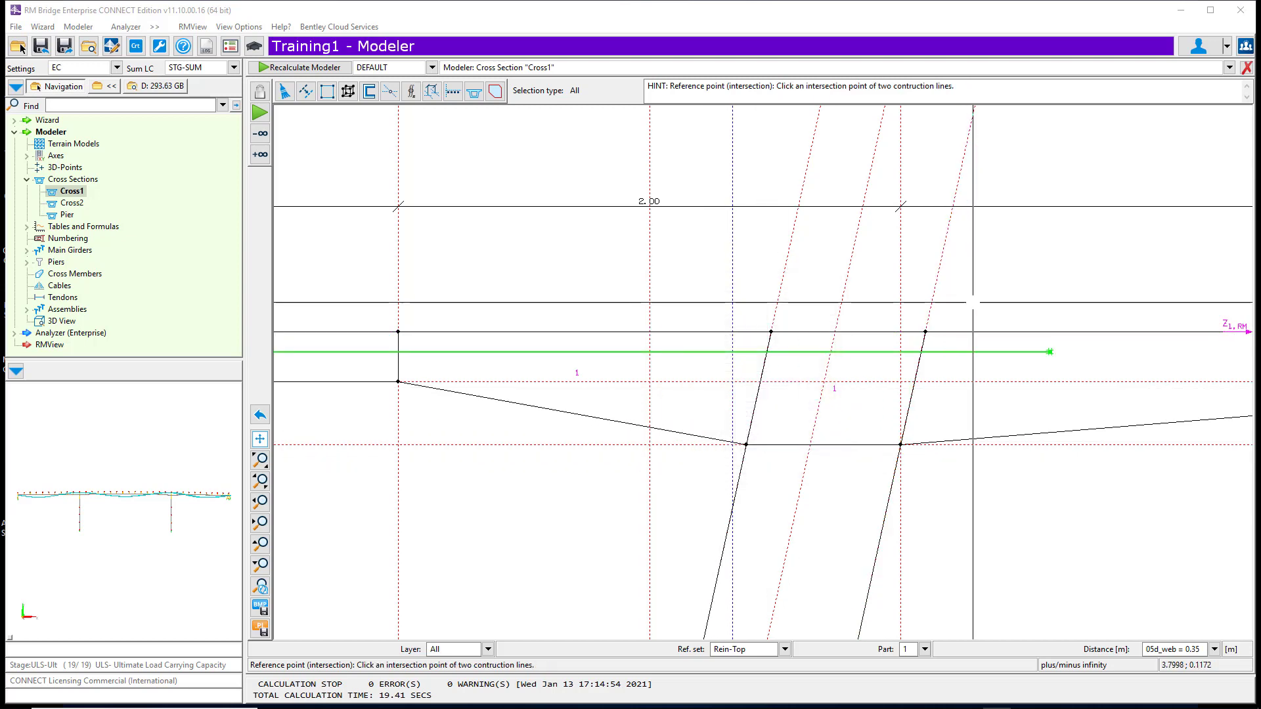
- Recalculate the Modeler project with formula evaluation, and run it again with creation of the analysis model enabled
left_click(262, 69)
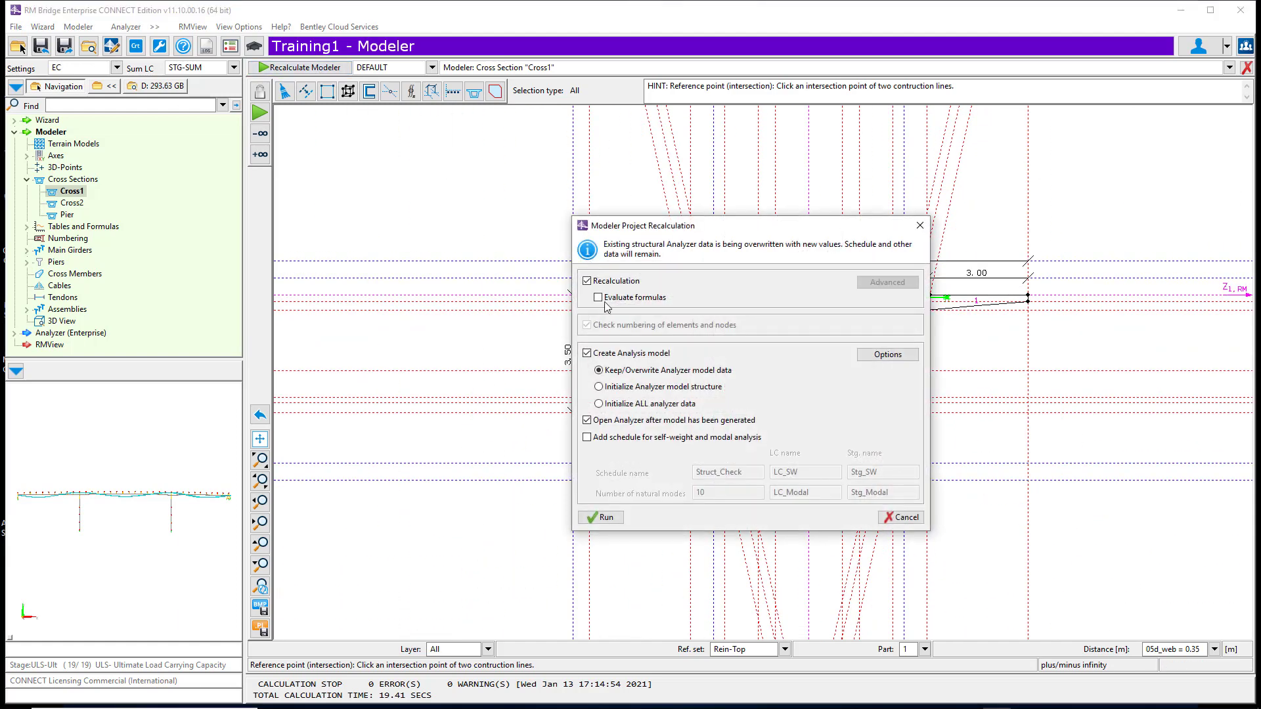
left_click(598, 518)
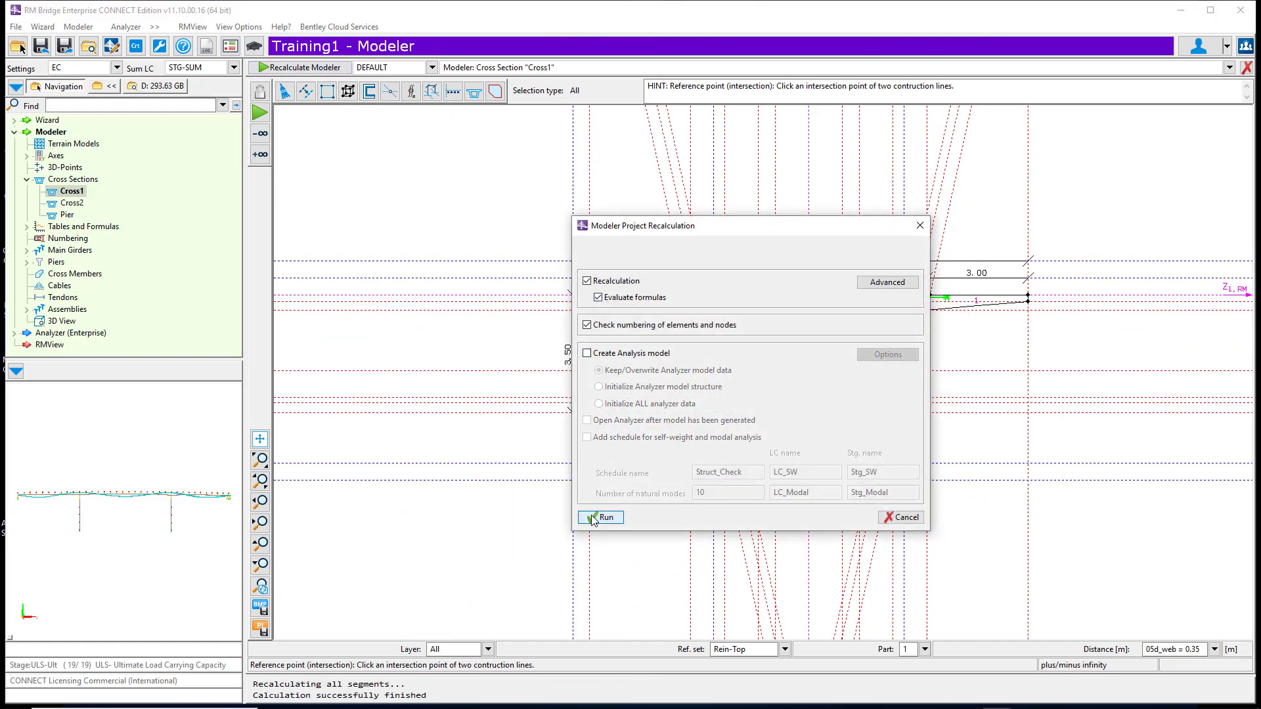
left_click(597, 298)
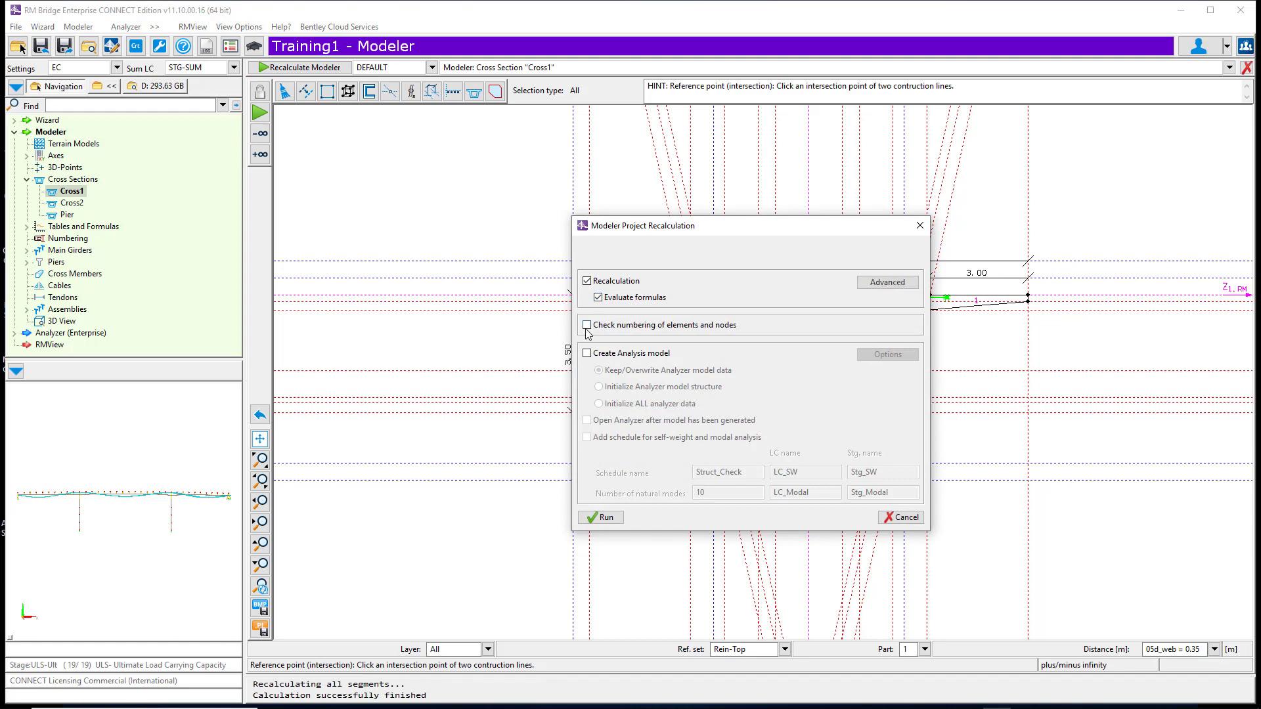
left_click(587, 354)
left_click(602, 517)
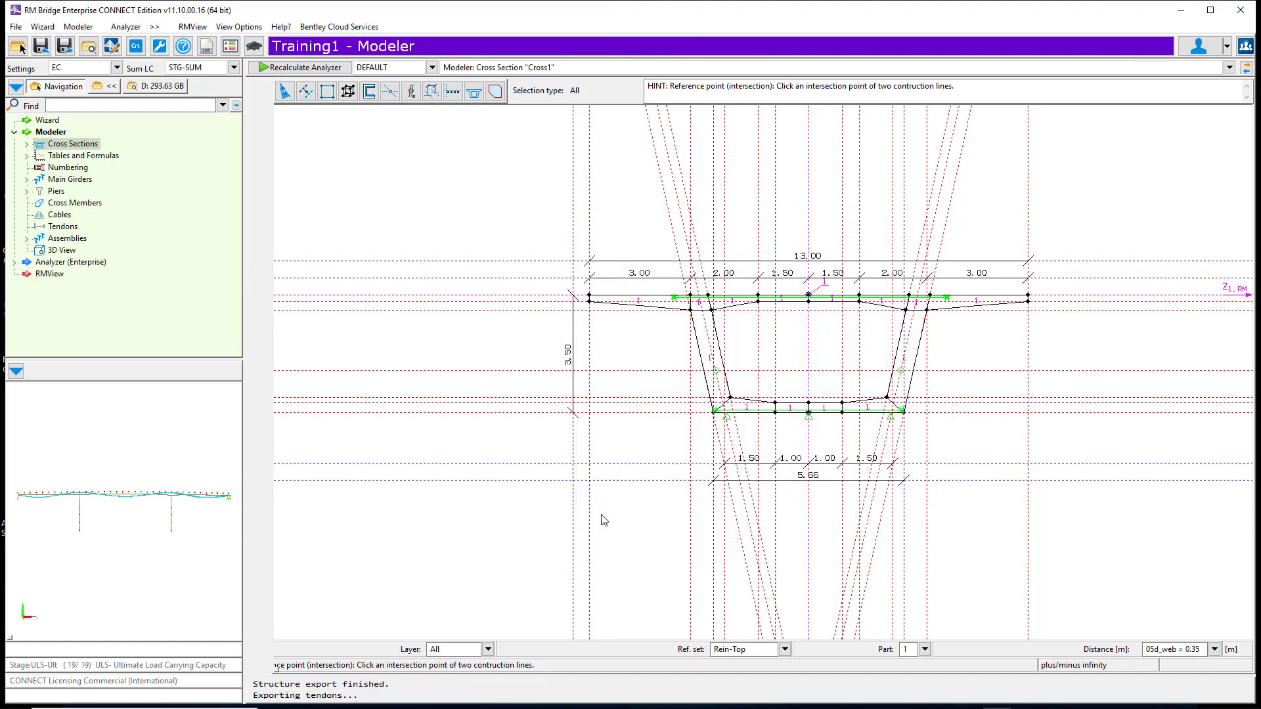
- In the Analyzer schedule actions of stage SLS-CrackDesign, skip the Reinf-Cracking DgmSet action and enable the Reinf-Long one
double_click(55, 145)
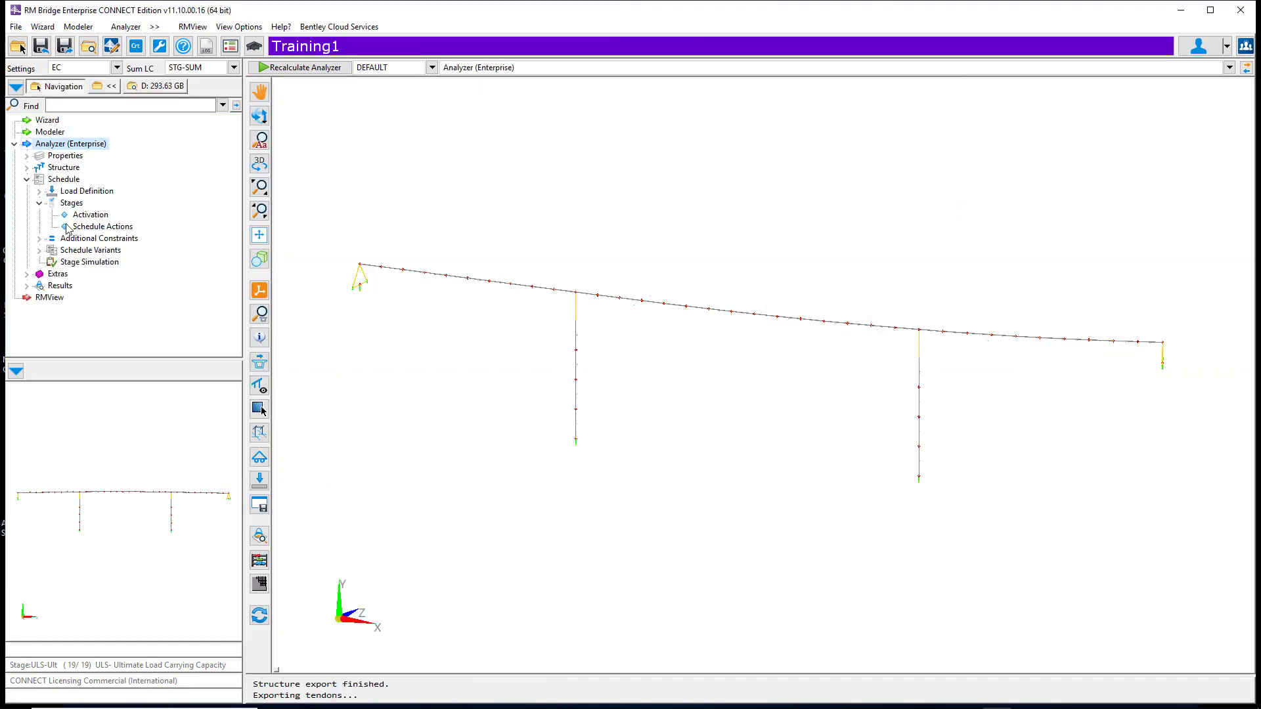
left_click(105, 227)
left_click(370, 320)
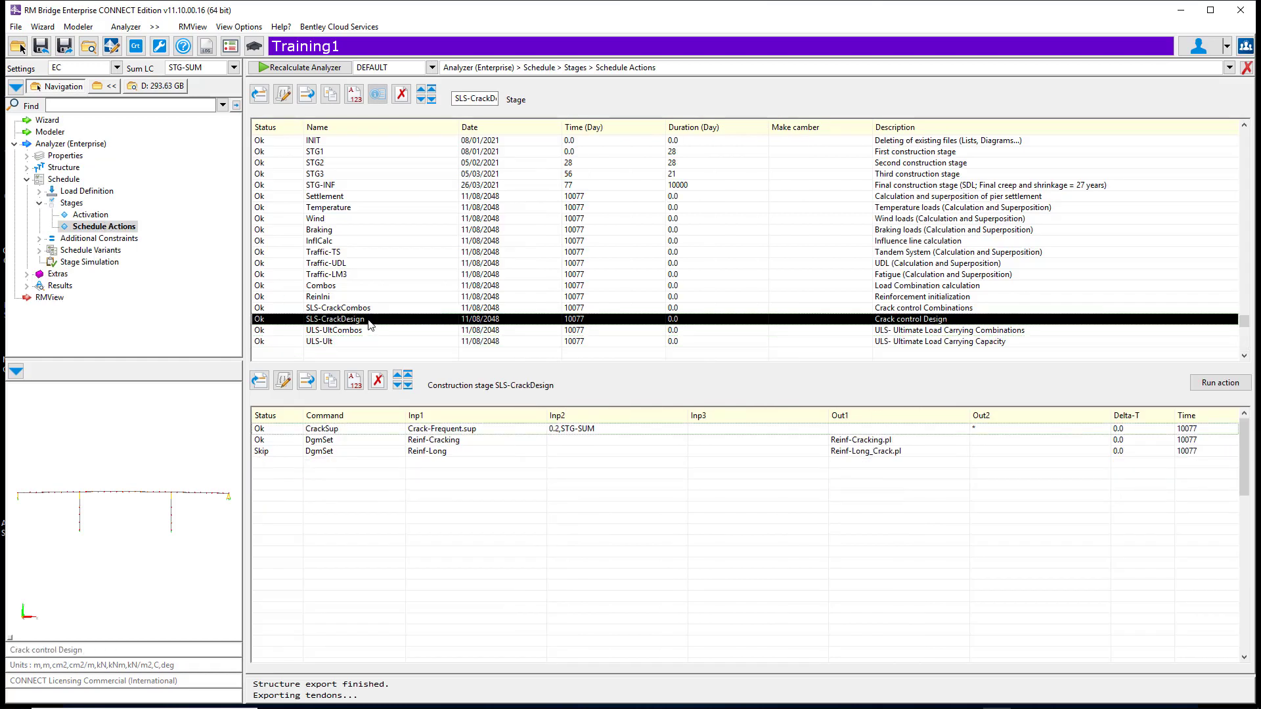
left_click(294, 441)
left_click(284, 381)
left_click(731, 267)
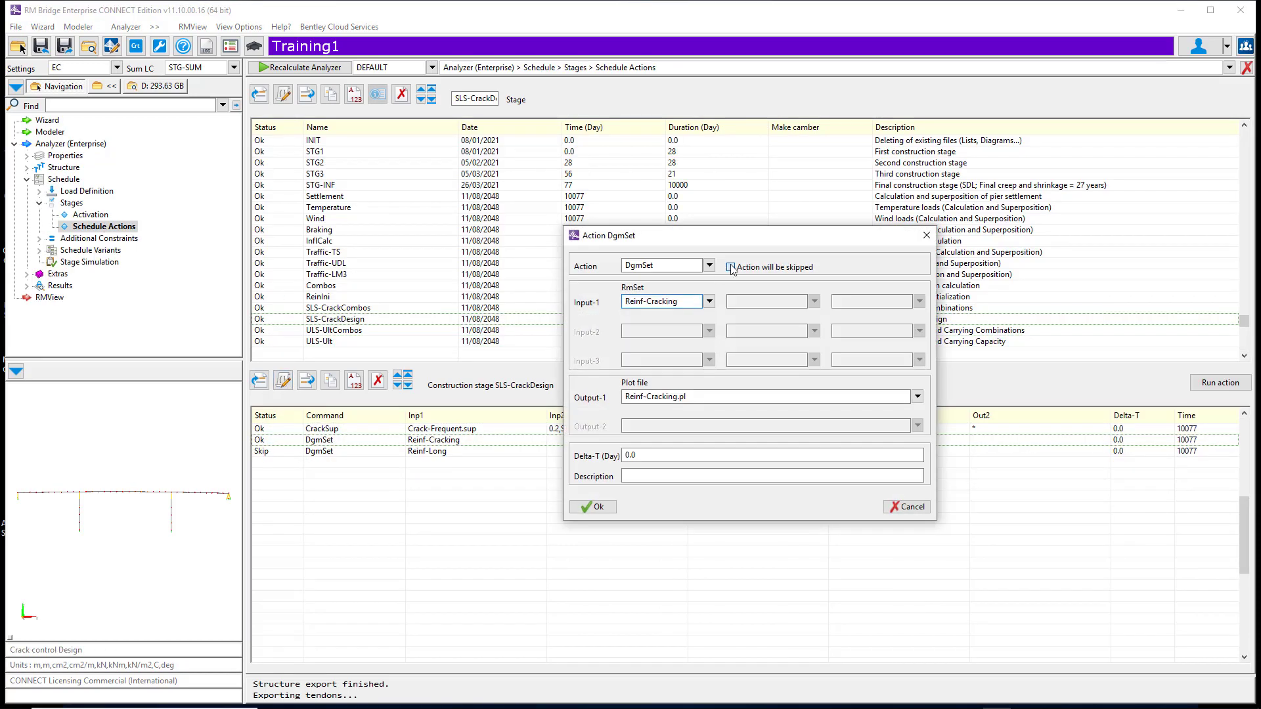
left_click(593, 508)
left_click(342, 452)
left_click(283, 381)
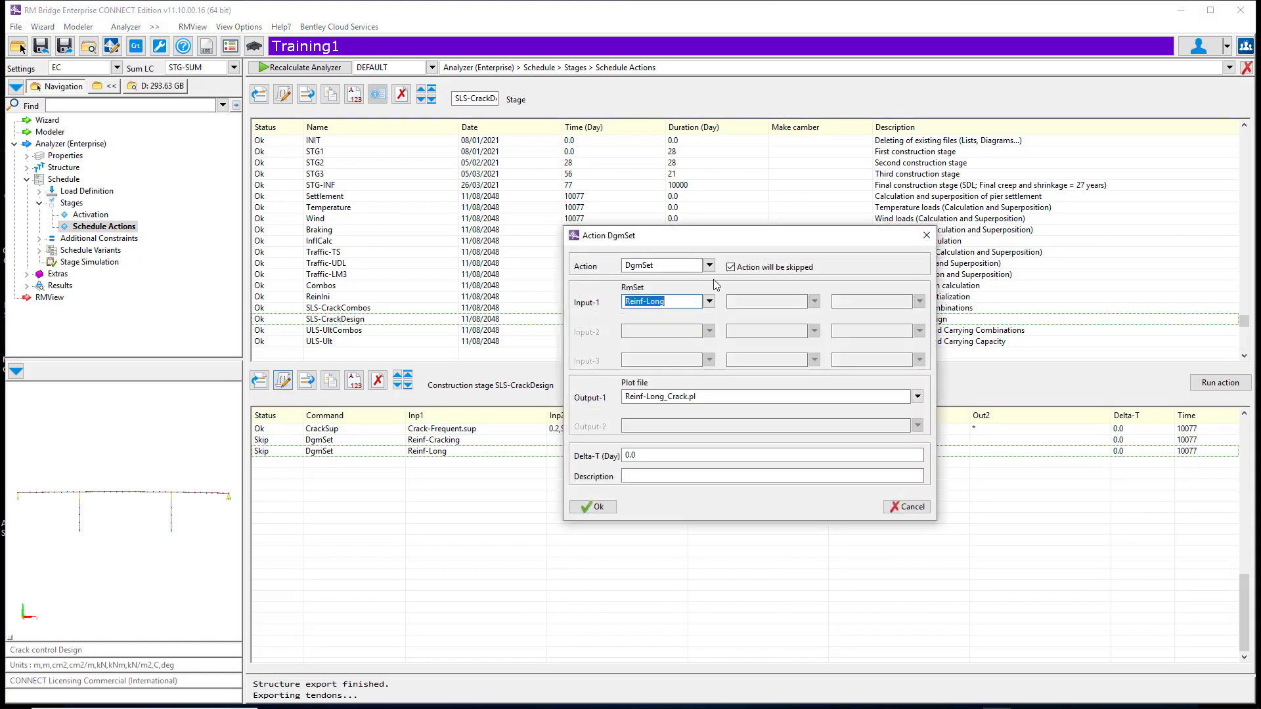
left_click(593, 507)
- In stage ULS-Ult, skip the Reinf-Bending DgmSet action and enable the Reinf-Long one
left_click(279, 342)
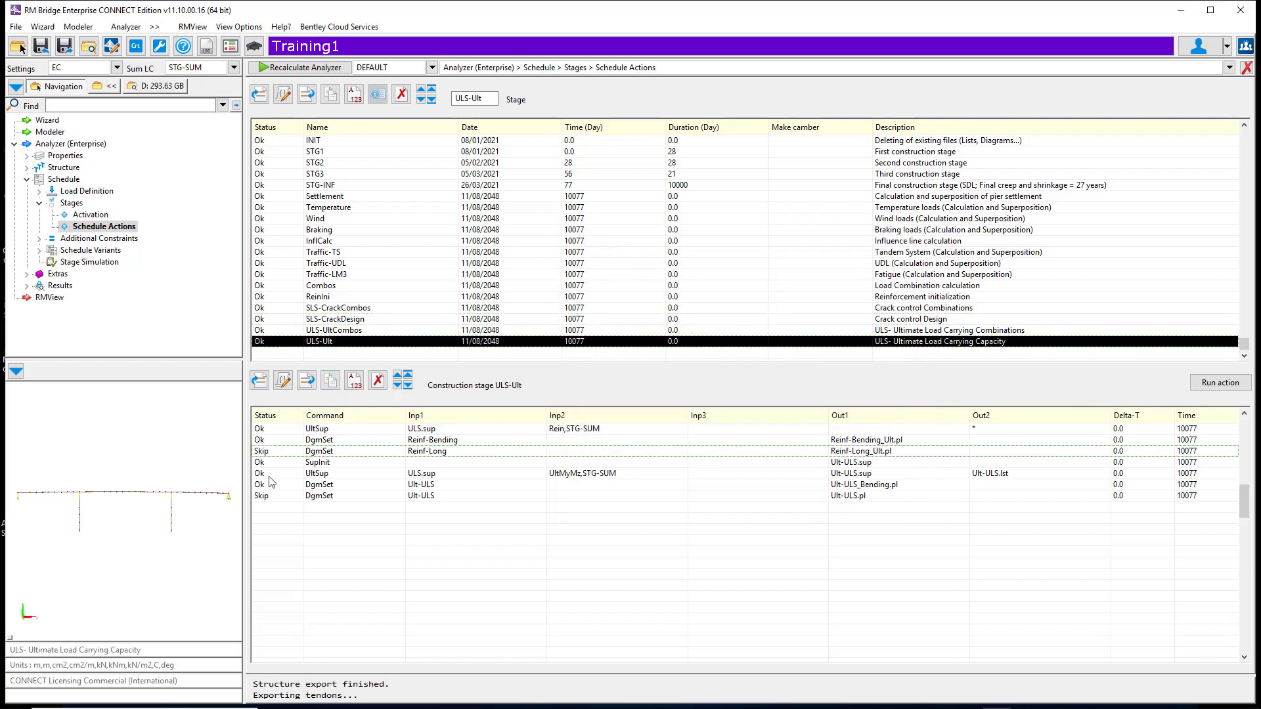
left_click(268, 440)
left_click(283, 381)
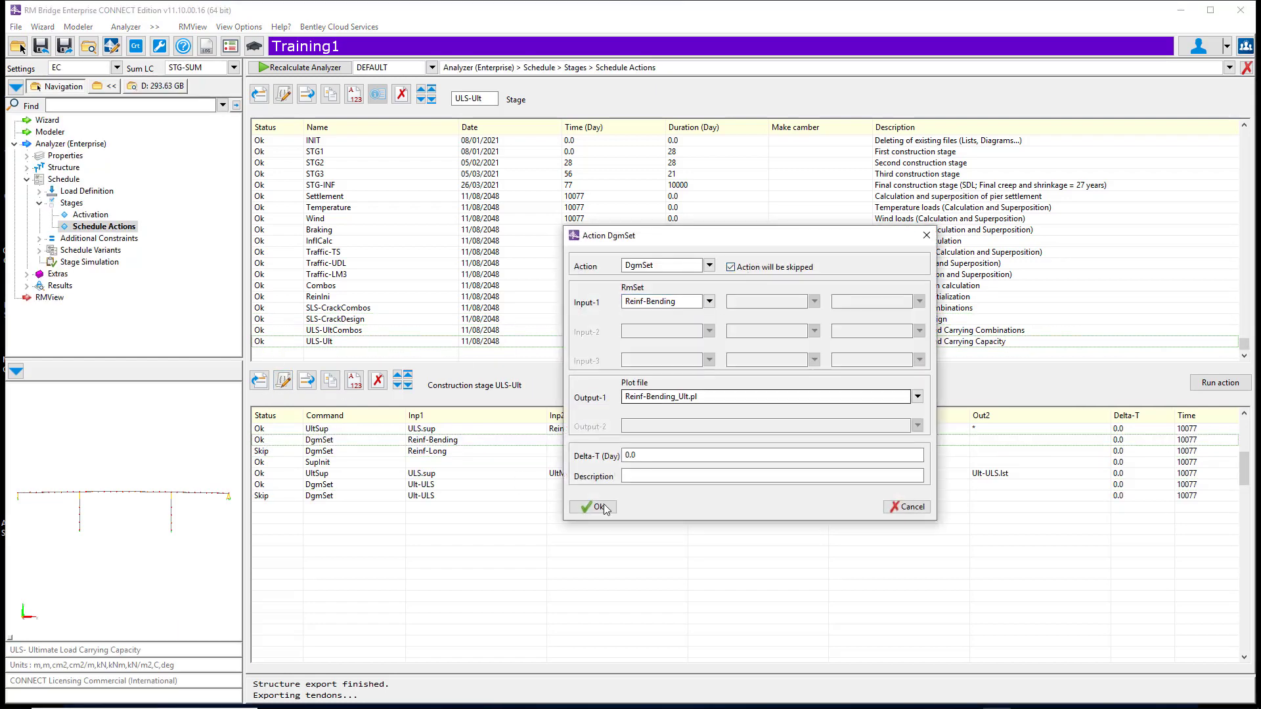
left_click(598, 501)
left_click(276, 451)
left_click(283, 380)
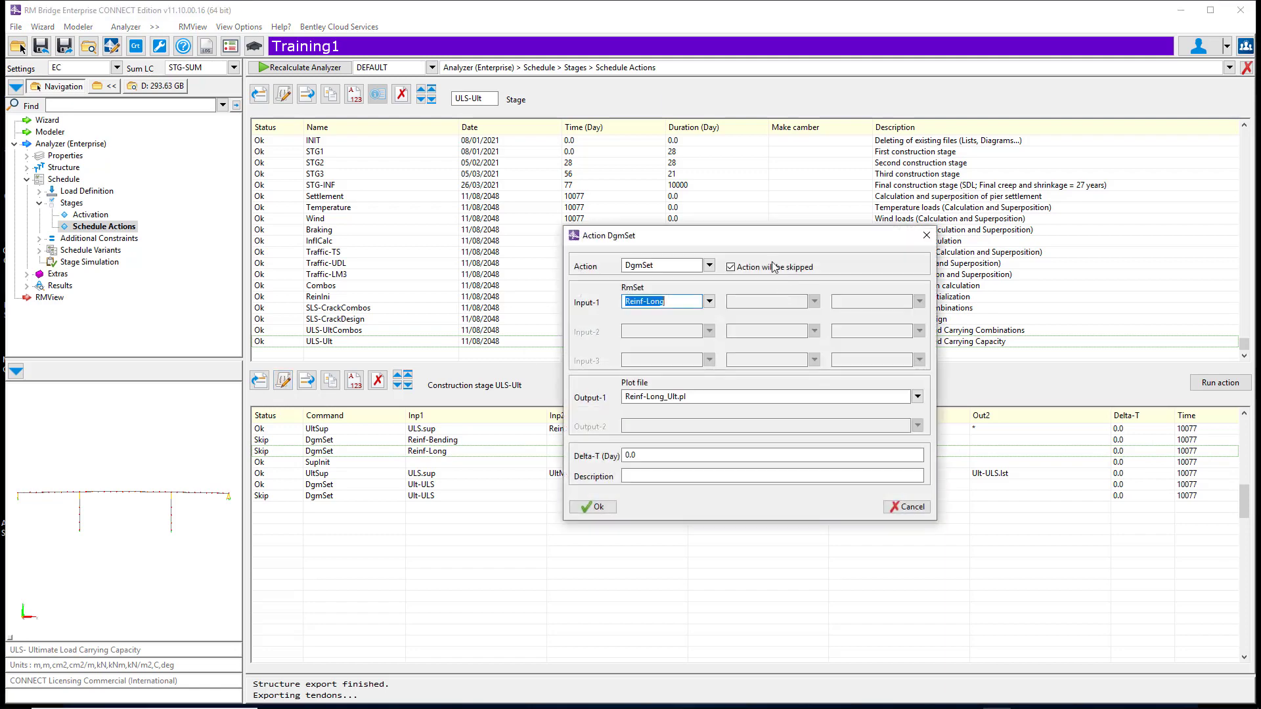
left_click(593, 507)
- In stage ULS-Ult, skip the Ult-ULS action that outputs Ult-ULS_Bending.pl and enable the one that outputs Ult-ULS.pl
left_click(276, 484)
left_click(283, 380)
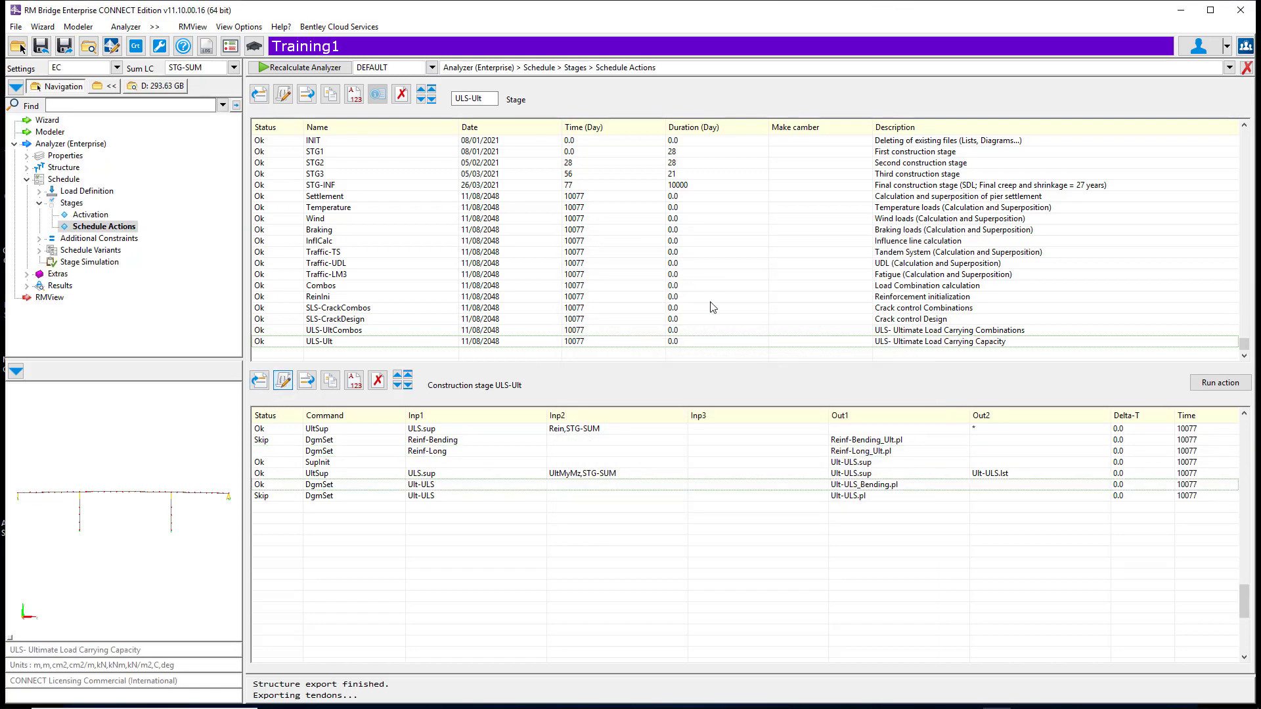
left_click(731, 267)
left_click(593, 507)
left_click(275, 495)
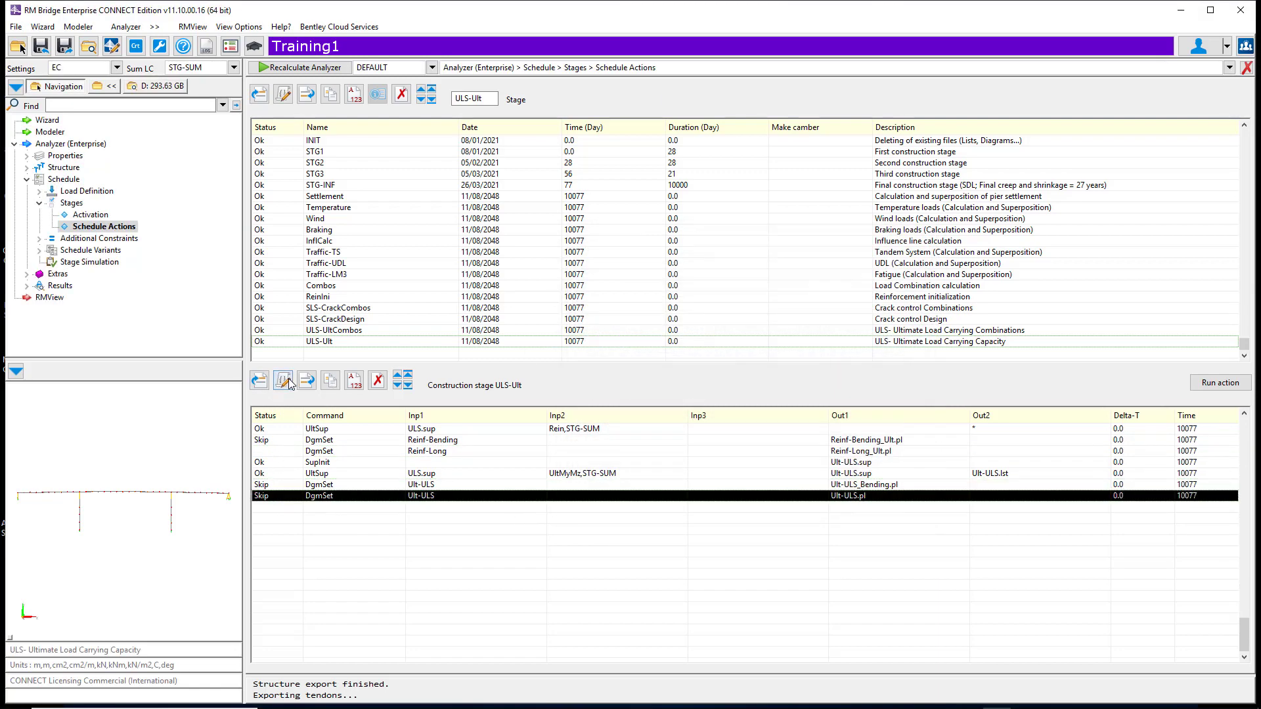
left_click(283, 381)
left_click(593, 505)
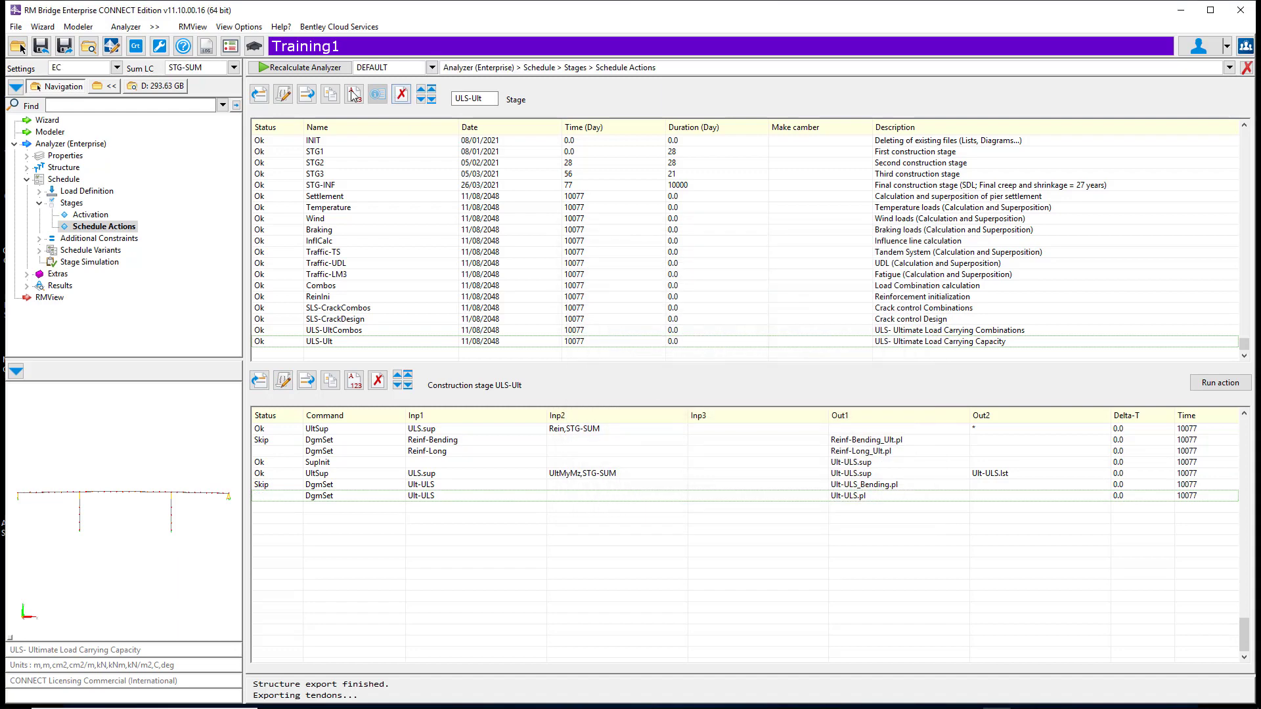
- Recalculate the Analyzer schedule with Eurocode as design code and STG-SUM as summation load case
left_click(310, 69)
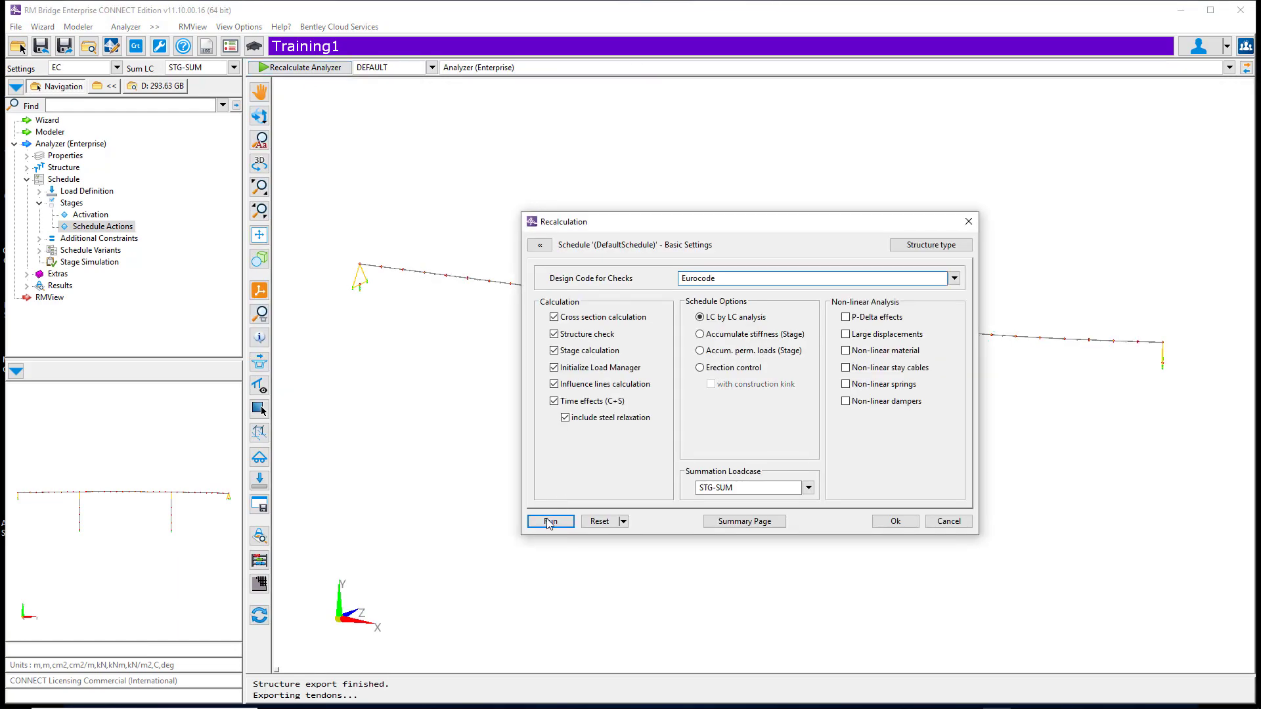
left_click(542, 525)
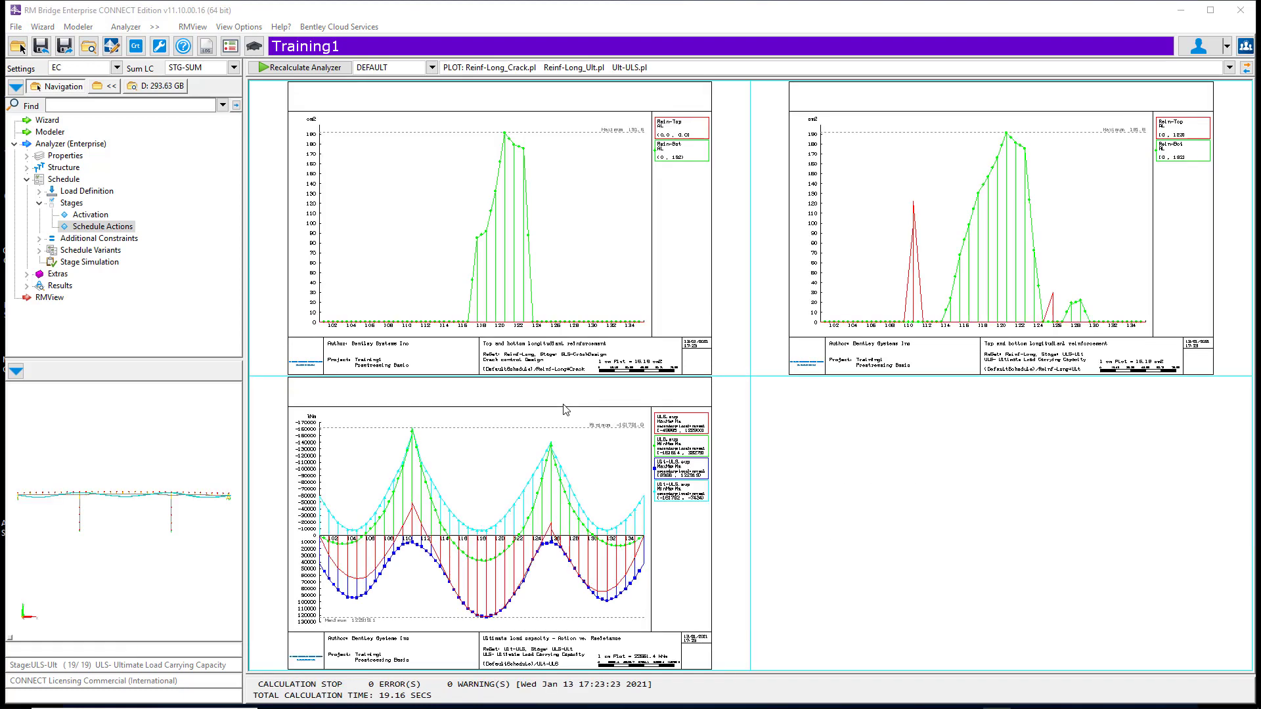
- Compare the DefaultSchedule plots Reinf-Cracking.pl with Reinf-Long_Crack.pl and Reinf-Bending_Ult.pl with Reinf-Long_Ult.pl
left_click(29, 286)
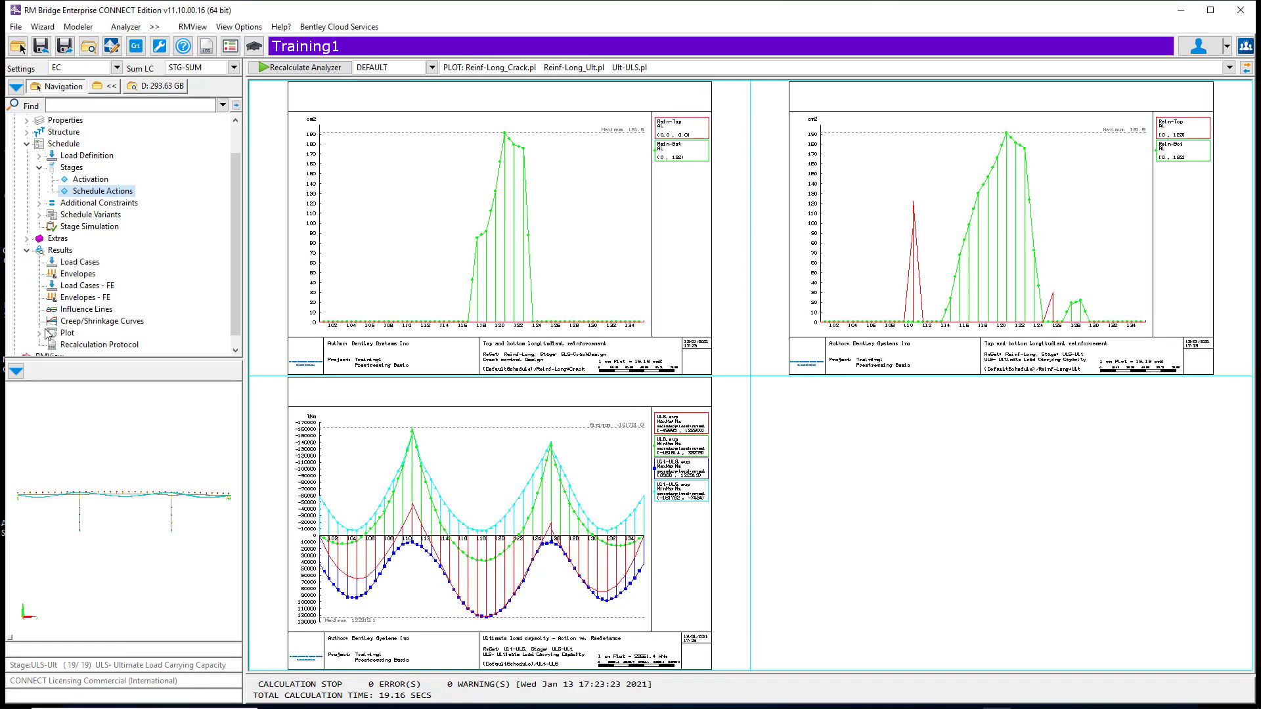
left_click(40, 332)
left_click(87, 309)
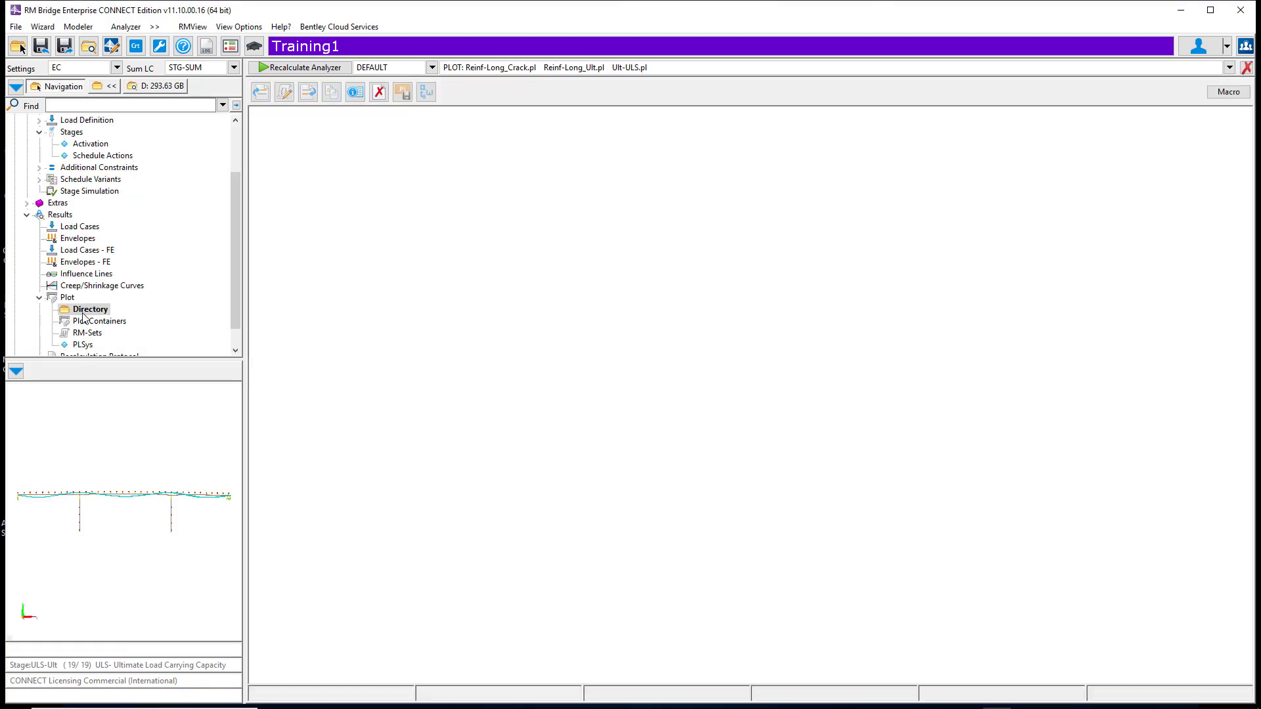
left_click(108, 333)
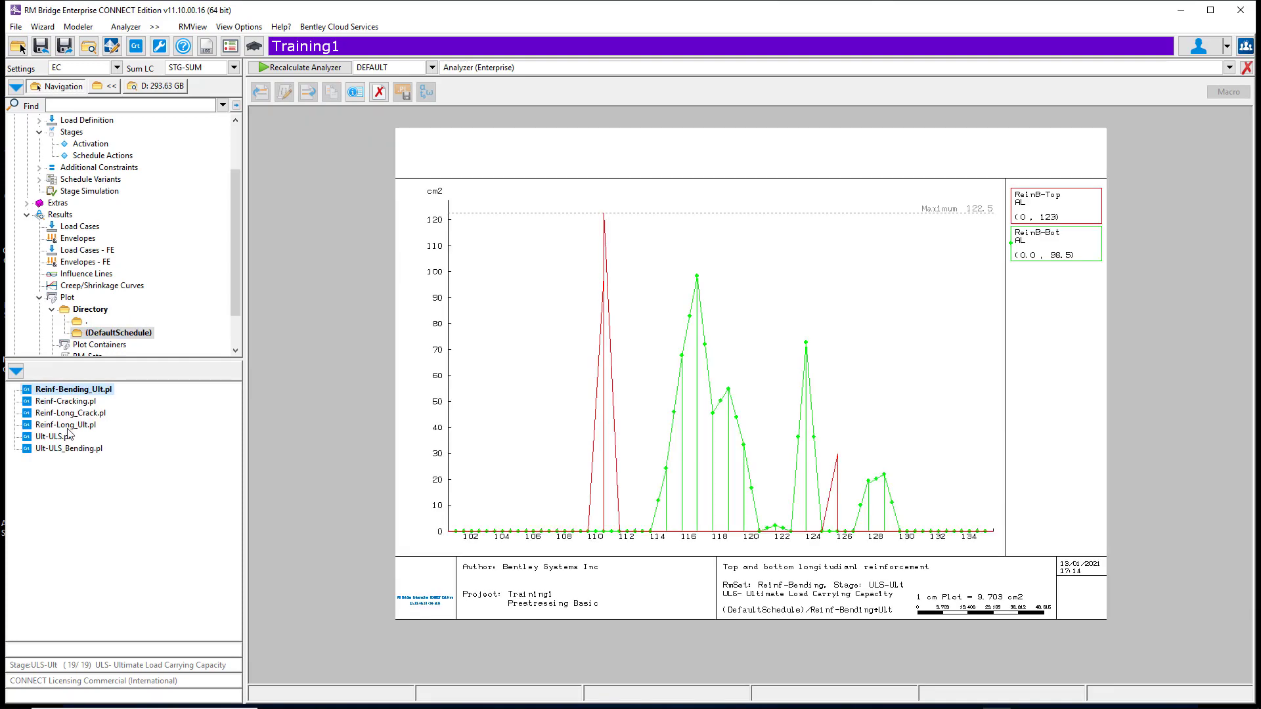
left_click(68, 402)
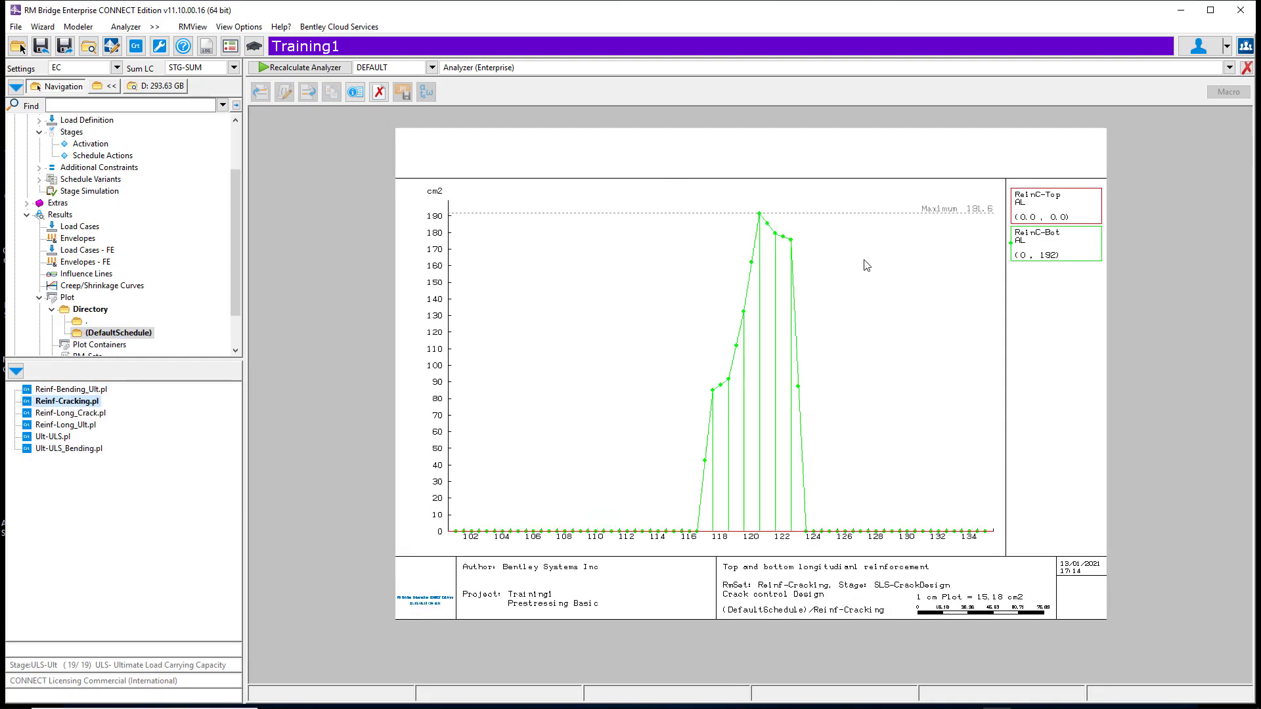
left_click(79, 414)
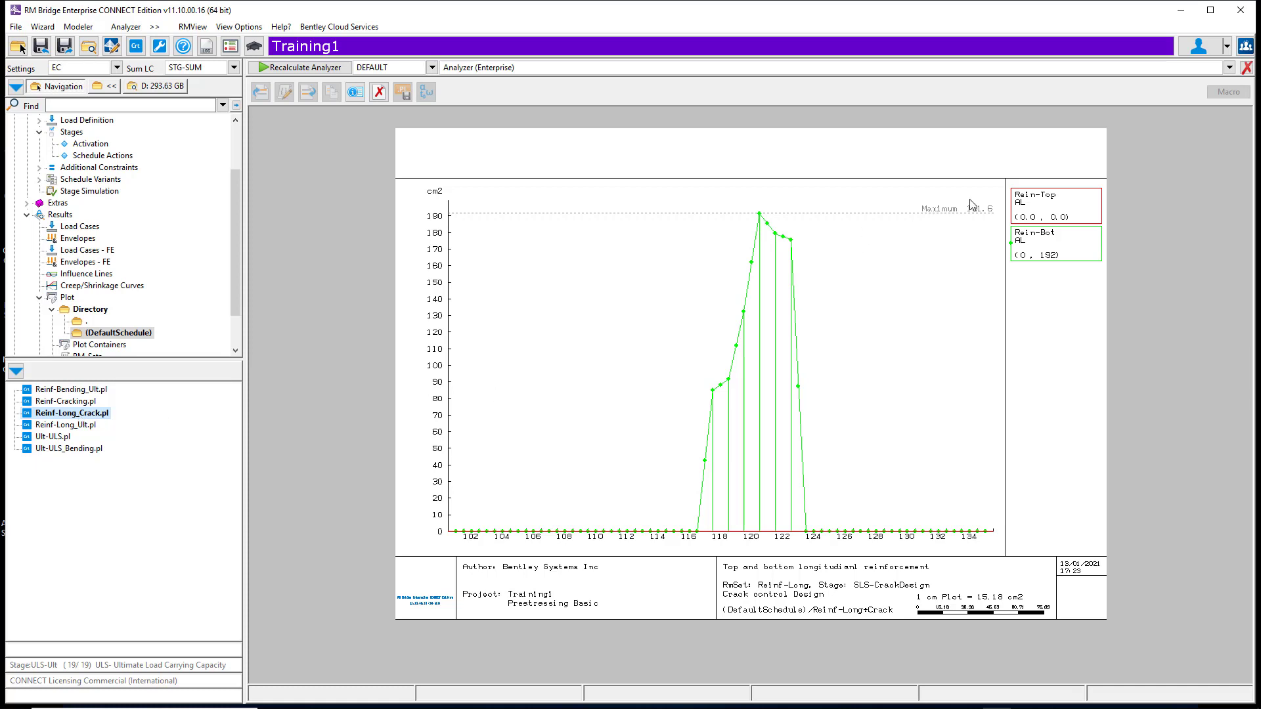
left_click(91, 390)
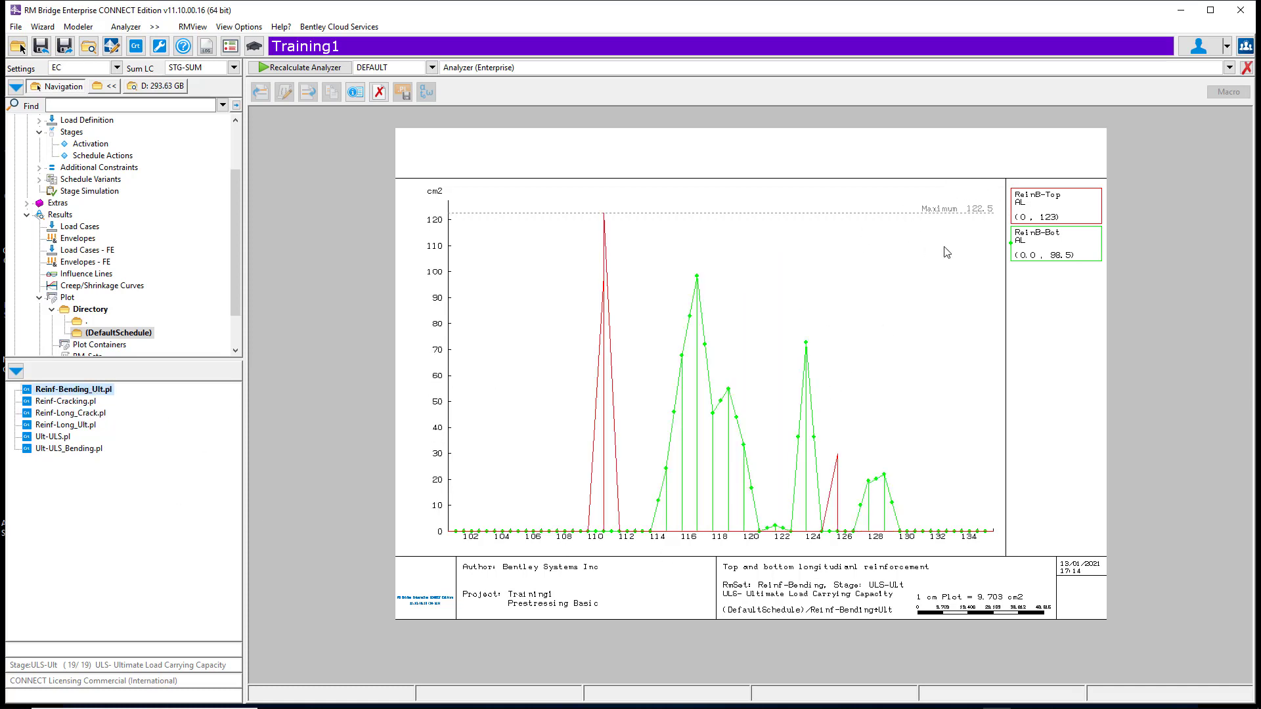
left_click(80, 426)
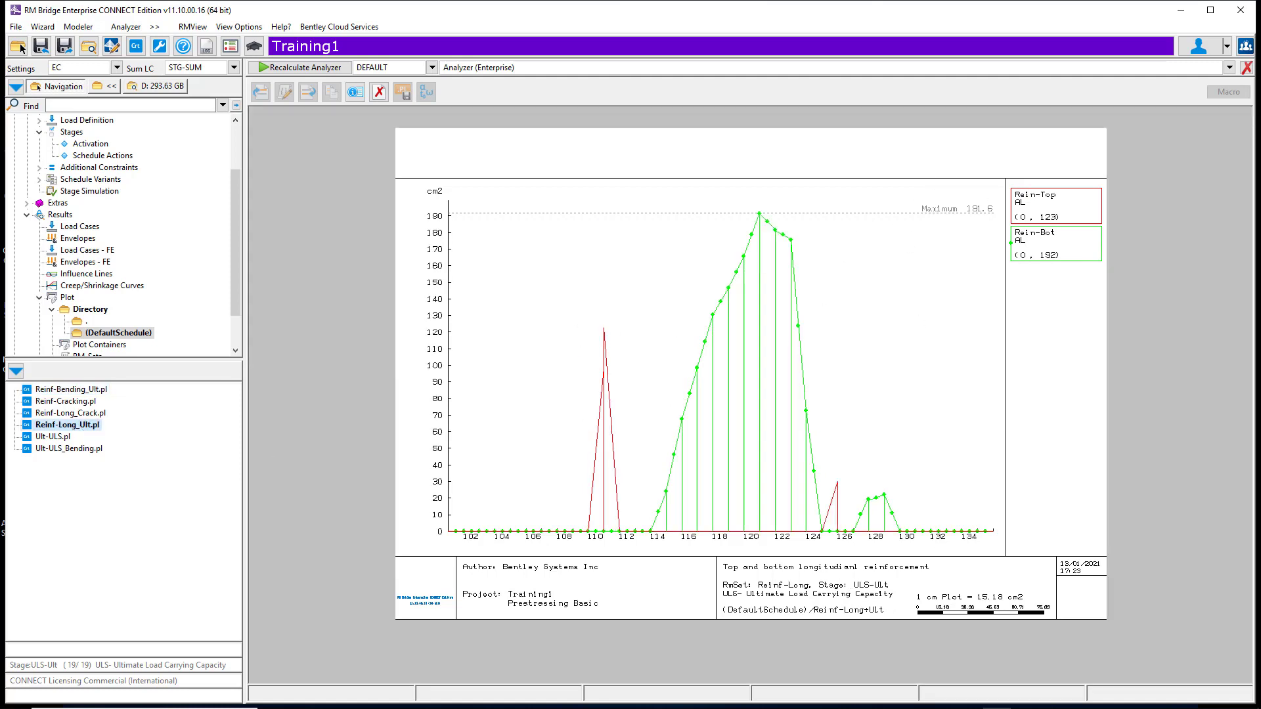
left_click(1247, 67)
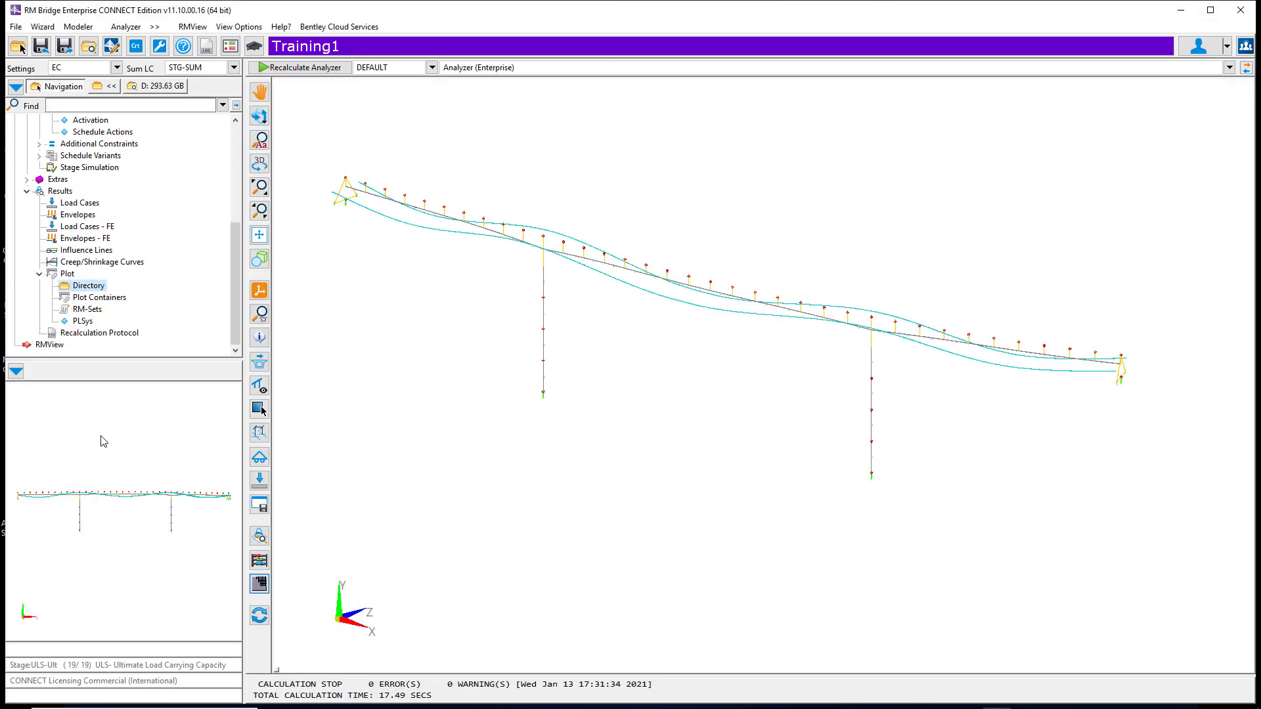
- In the Rein-Top attribute set, choose reinforcement library EN1992-1 and preferred bar size 20
left_click_drag(234, 301, 234, 203)
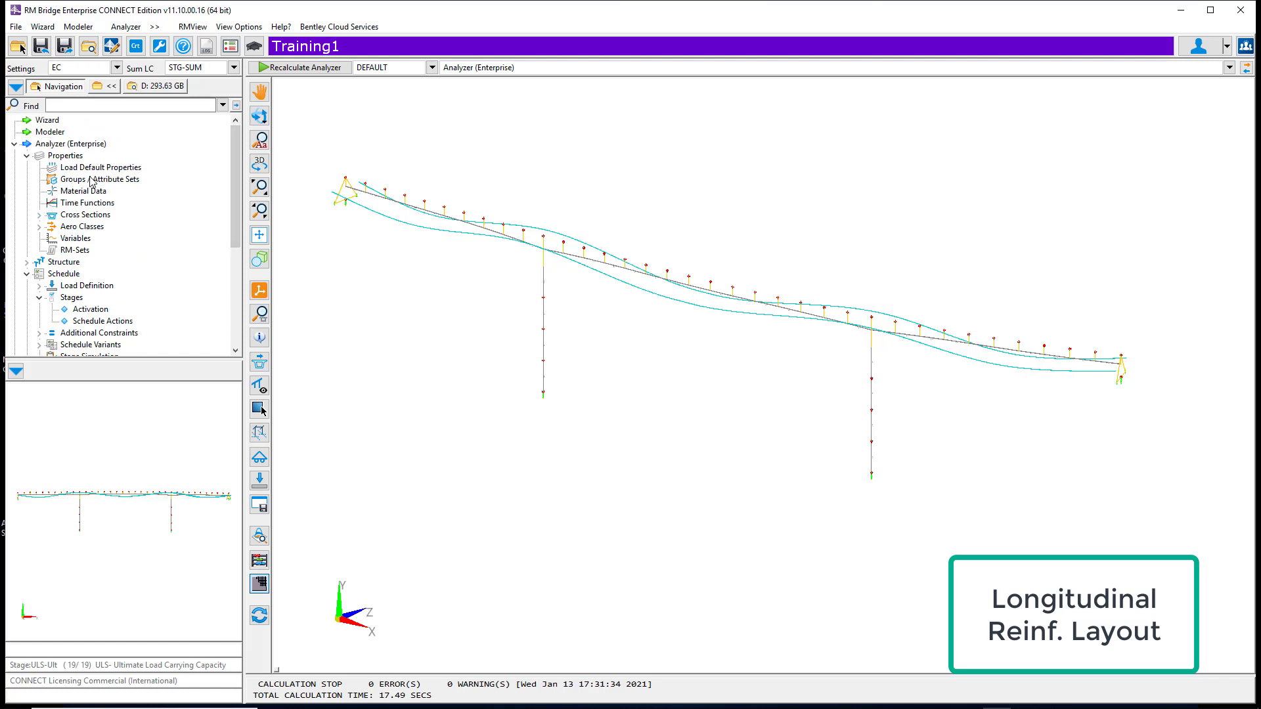
left_click(92, 182)
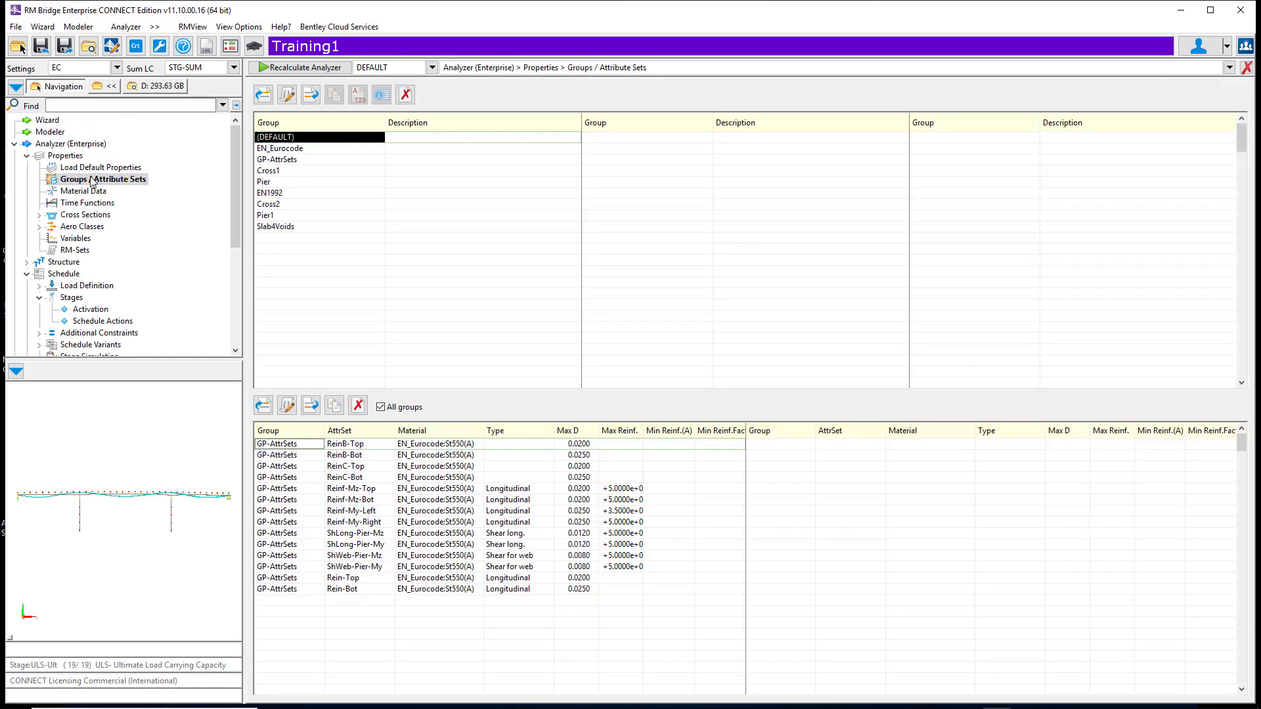
left_click(283, 579)
left_click(288, 406)
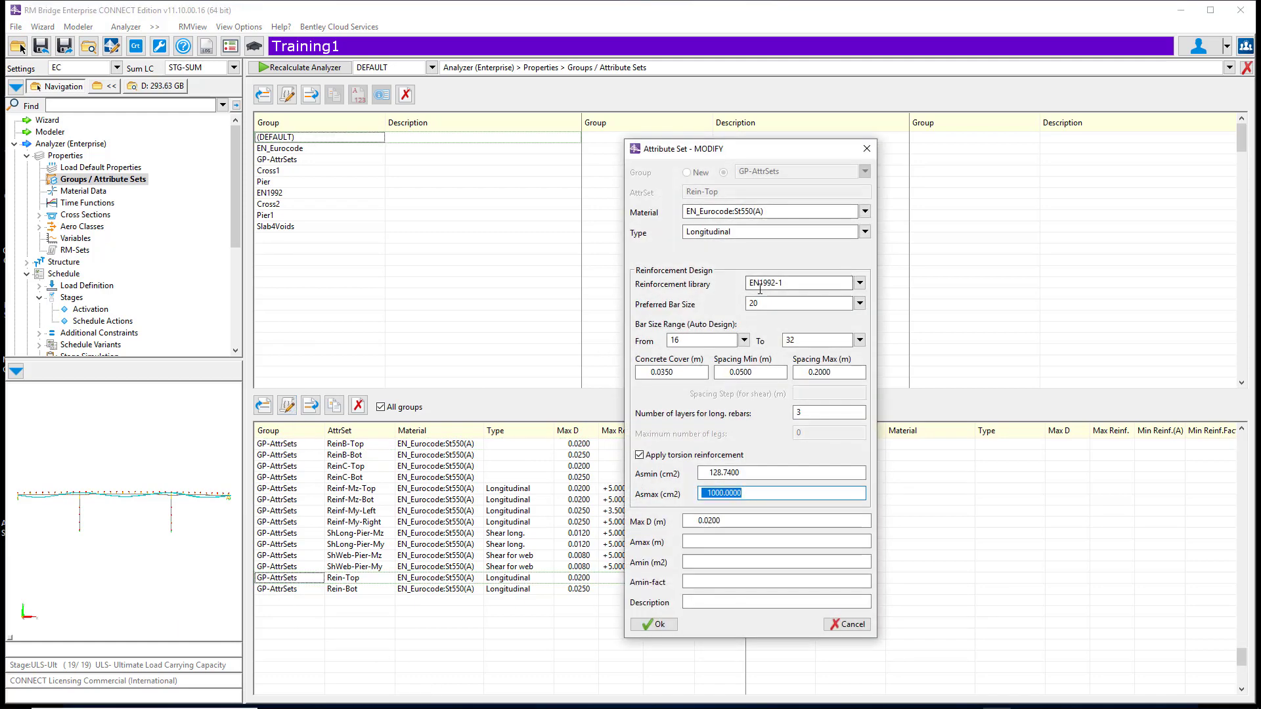
left_click(860, 284)
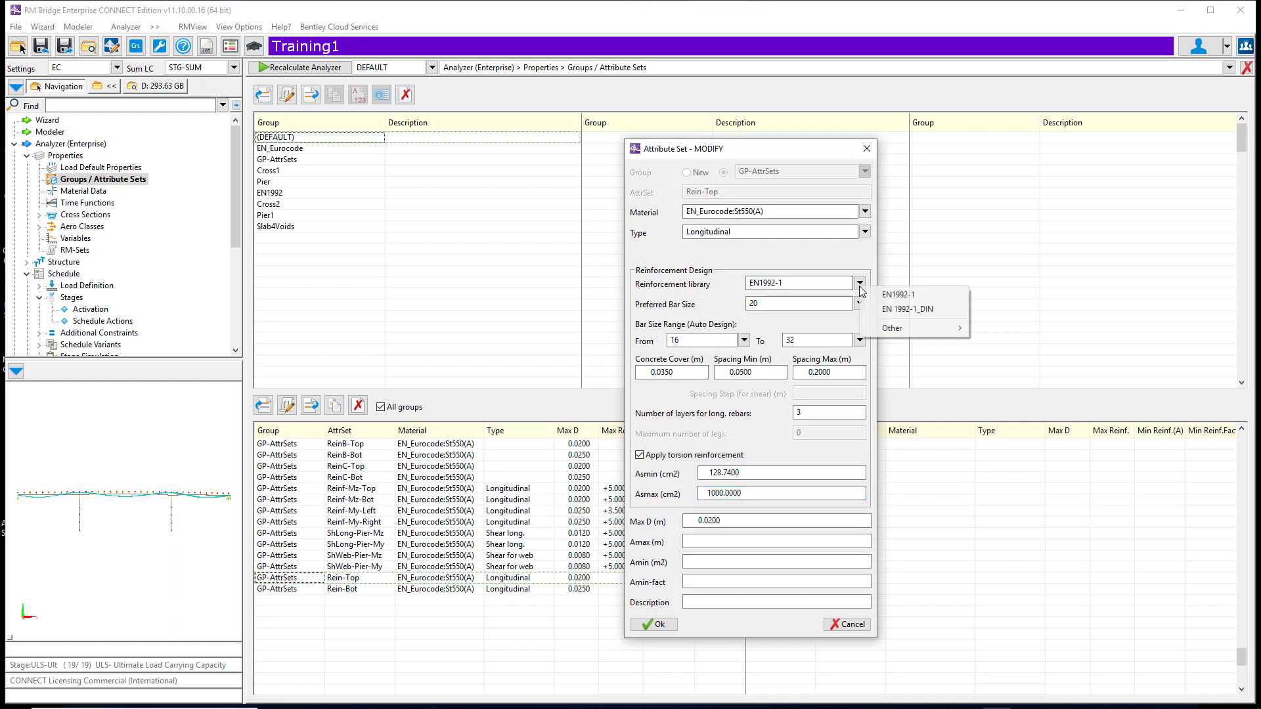
left_click(898, 294)
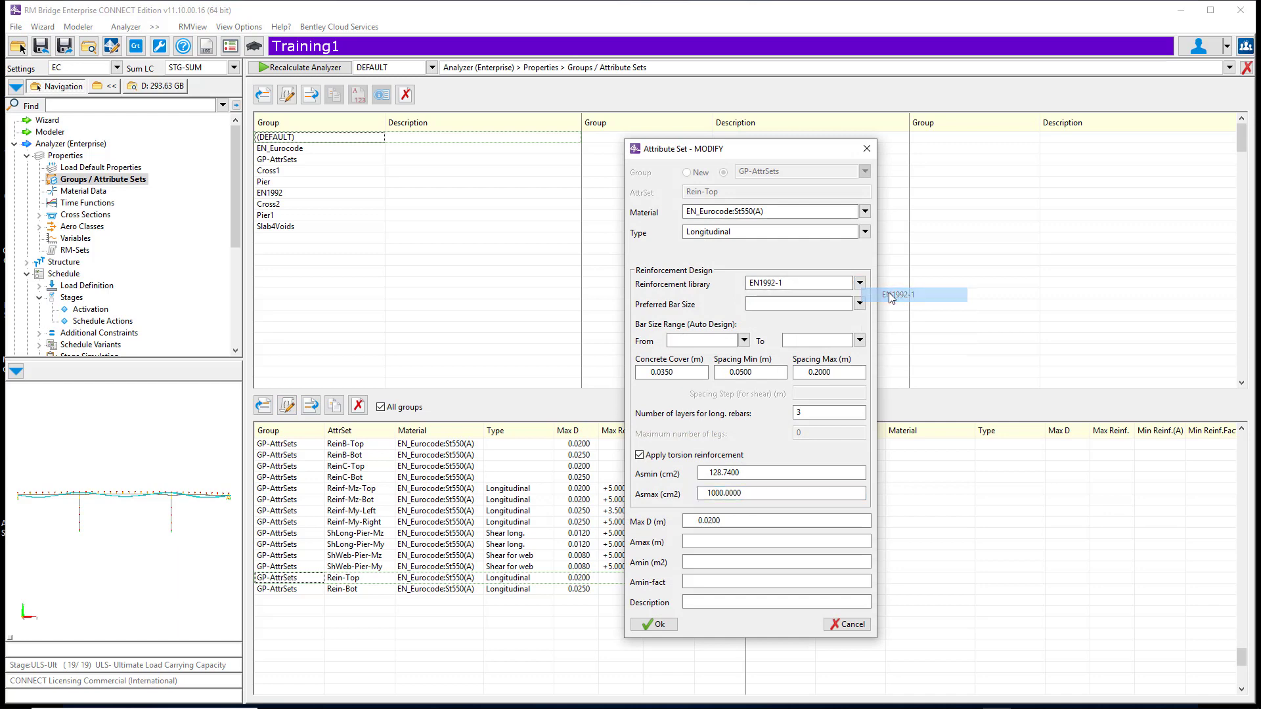
left_click(860, 304)
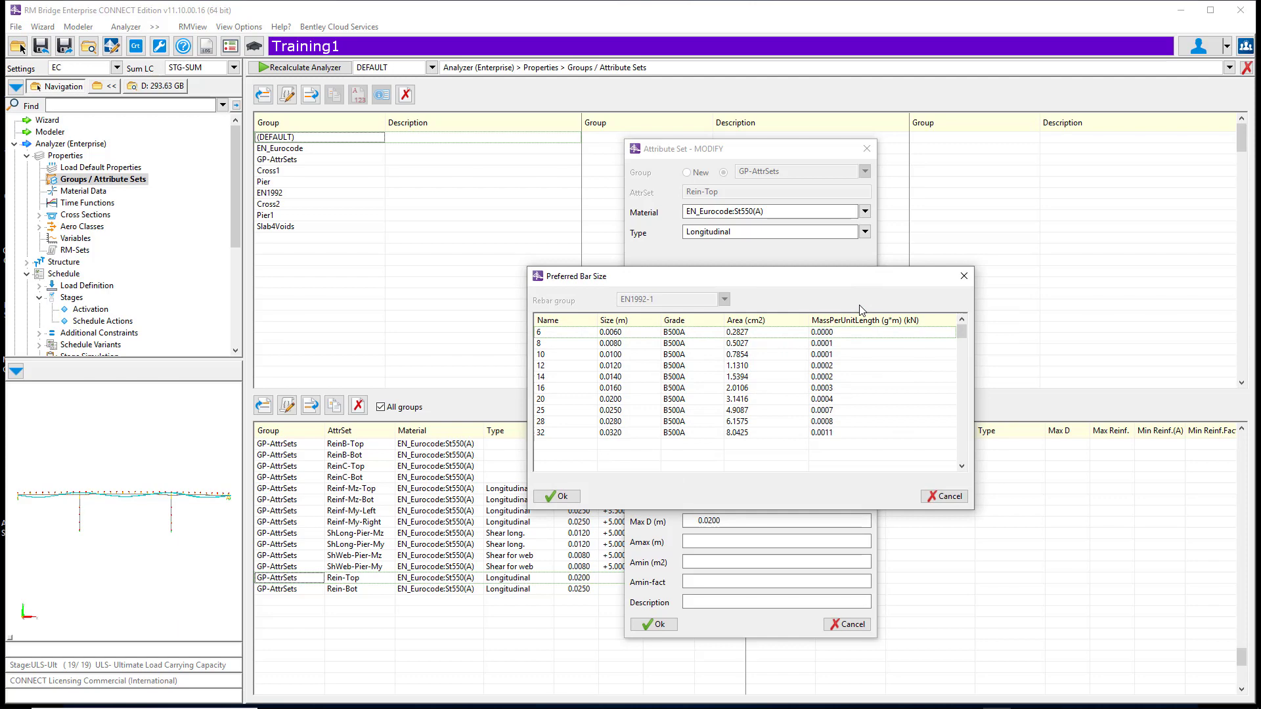
left_click(556, 399)
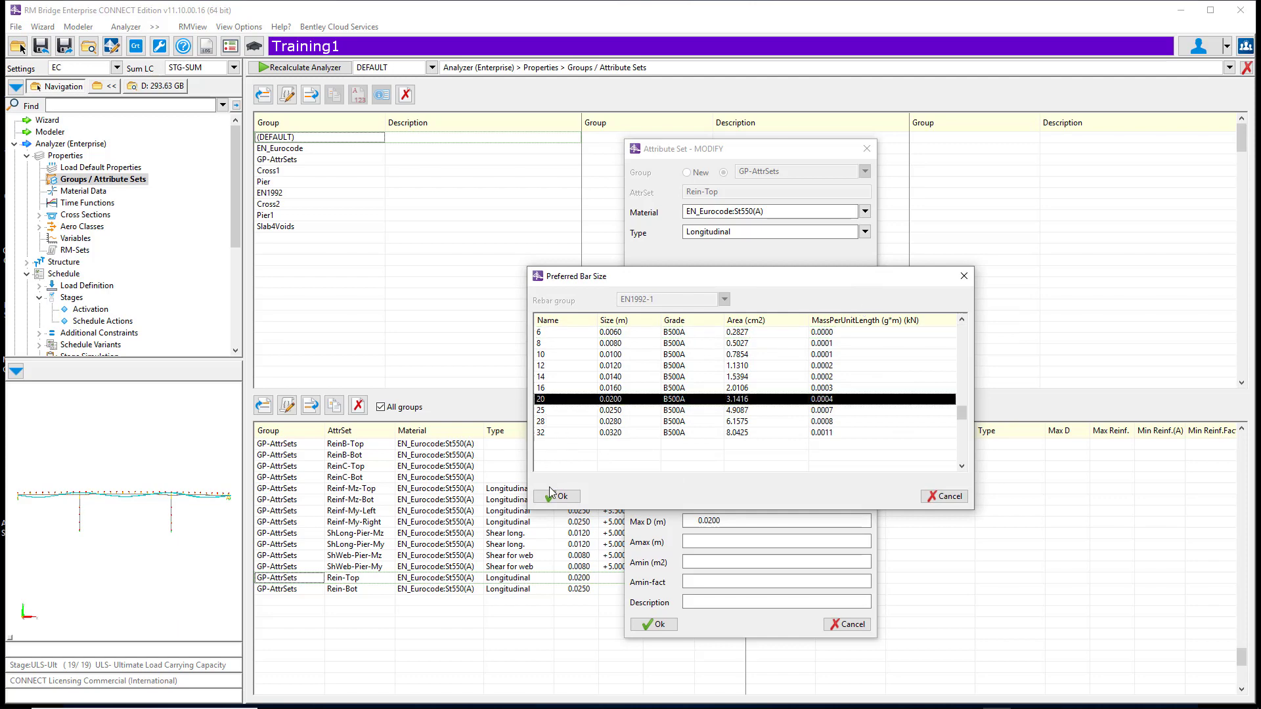
left_click(557, 495)
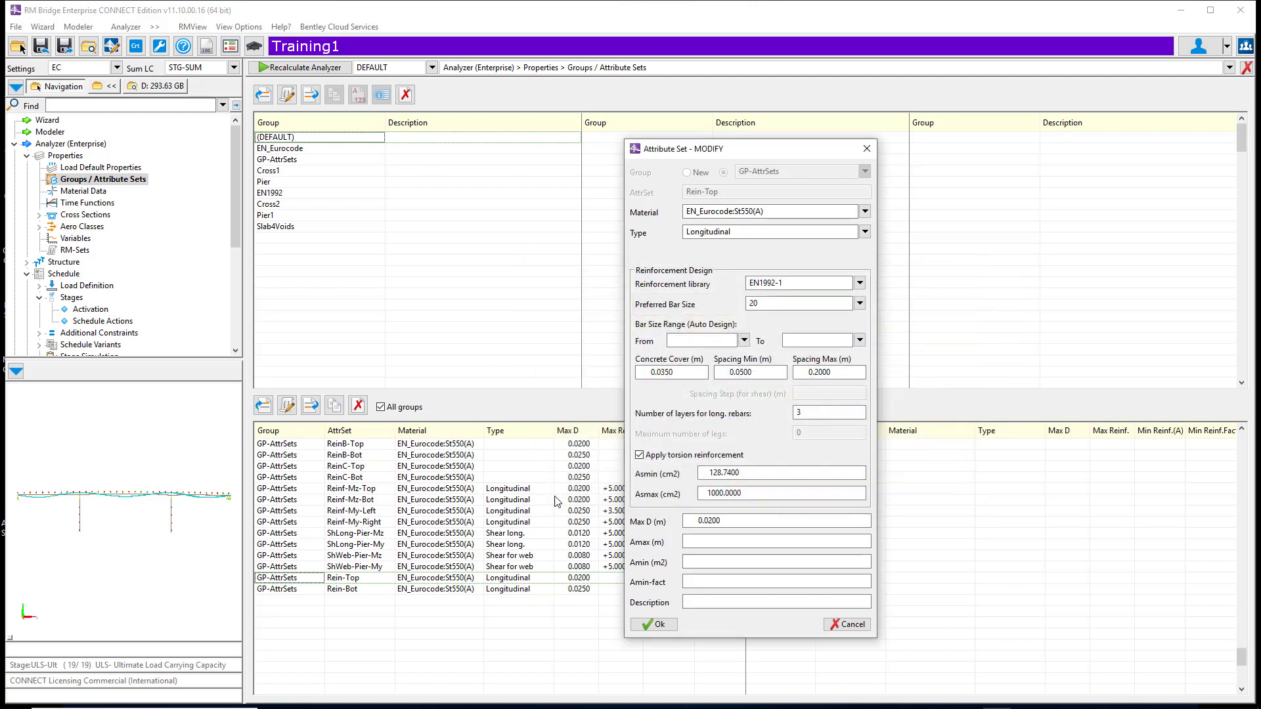
- Set the Rein-Top automatic design bar size range from 16 to 32 and save the attribute set
left_click(744, 340)
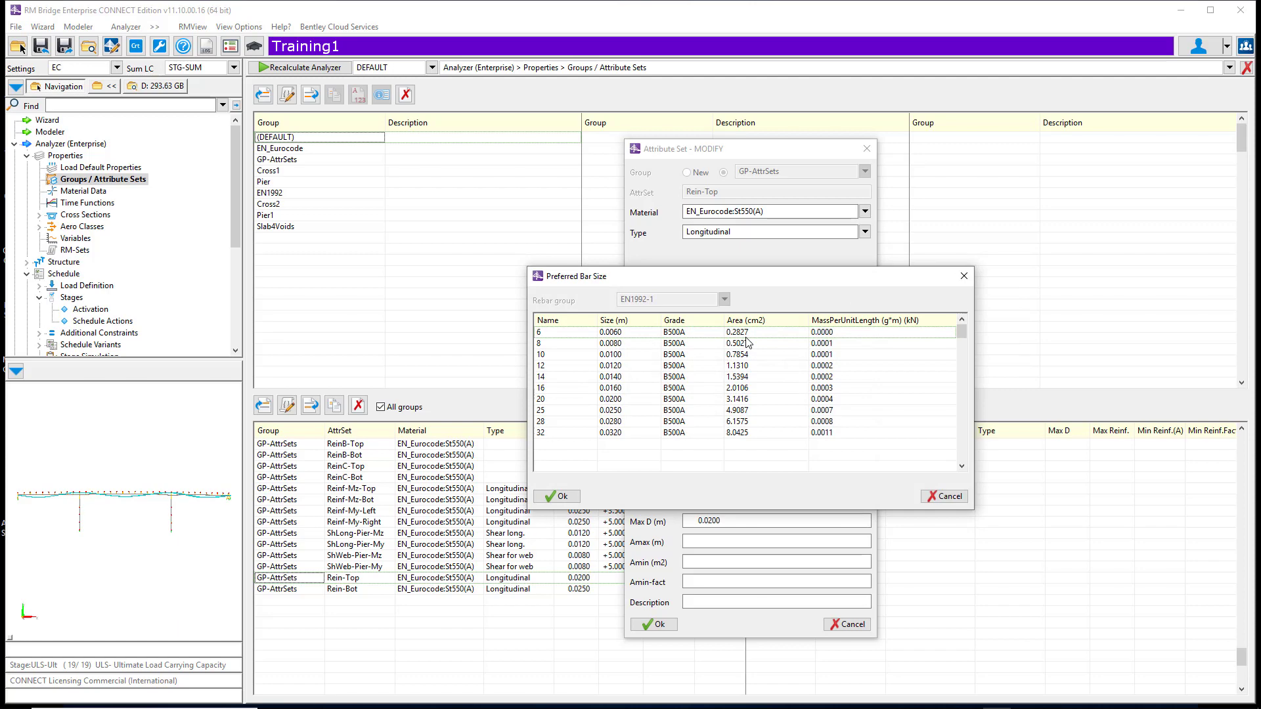
left_click(538, 388)
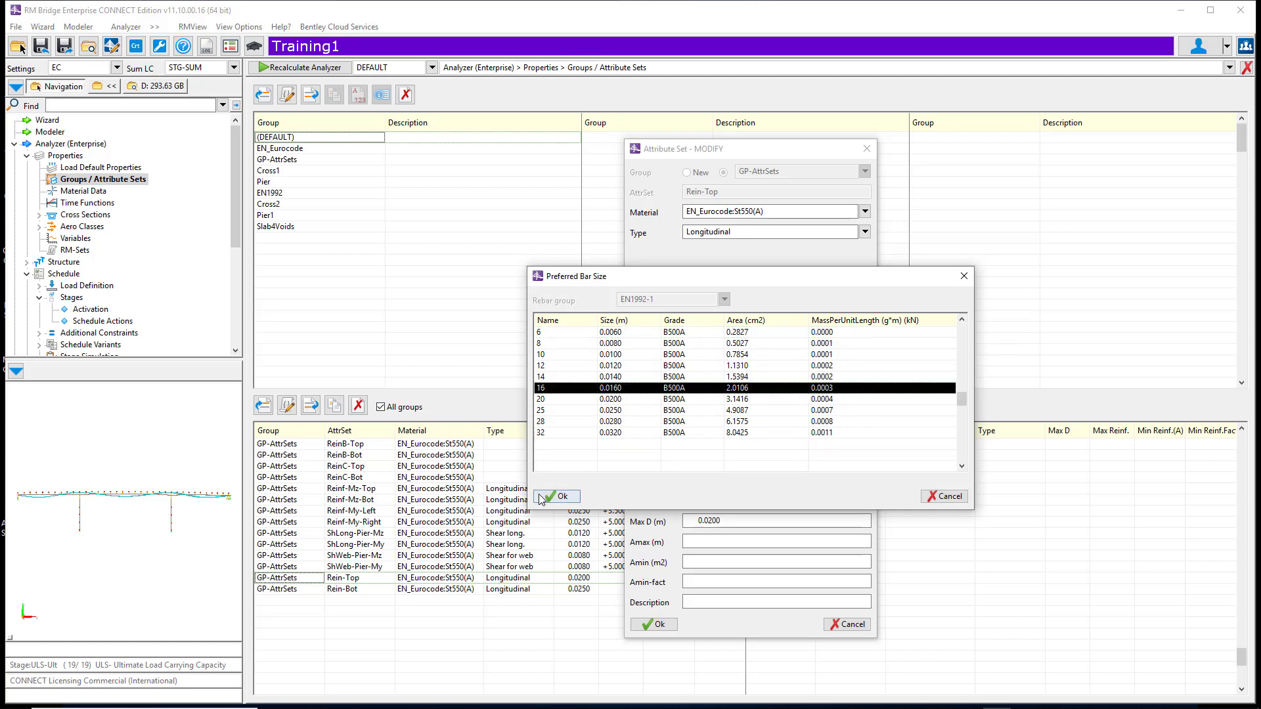
left_click(555, 496)
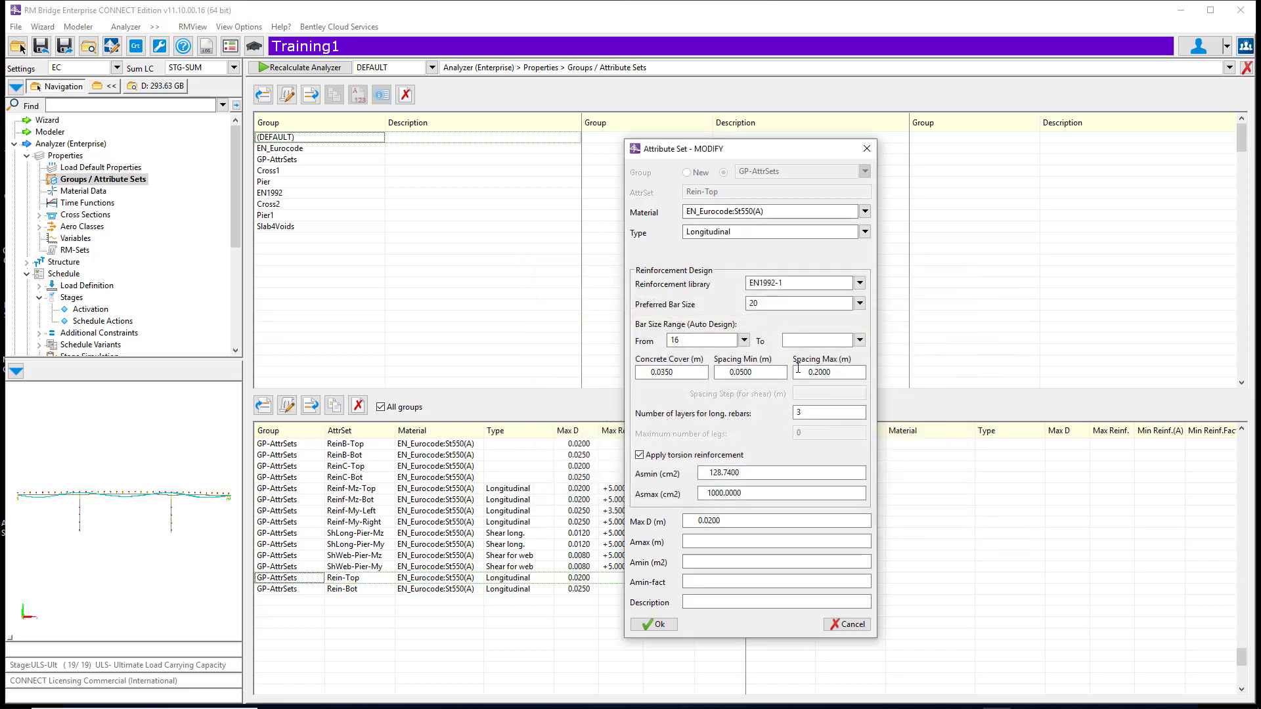
left_click(860, 340)
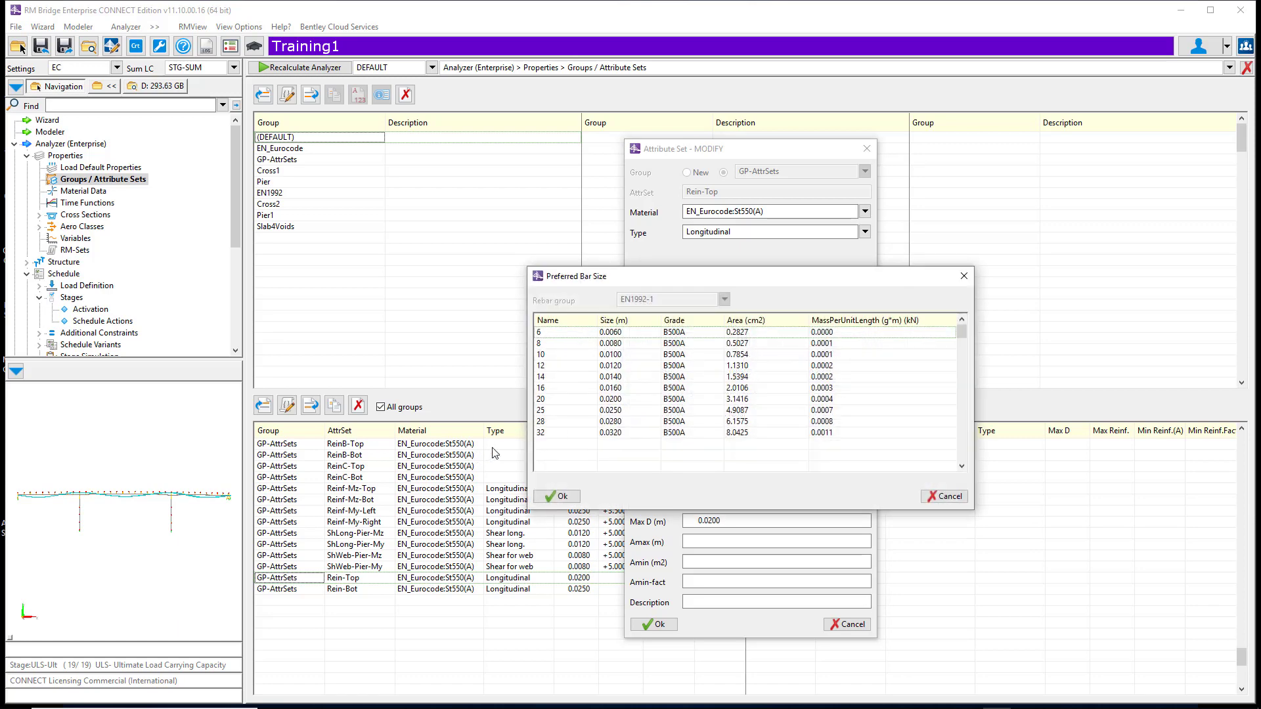
left_click(545, 433)
left_click(563, 497)
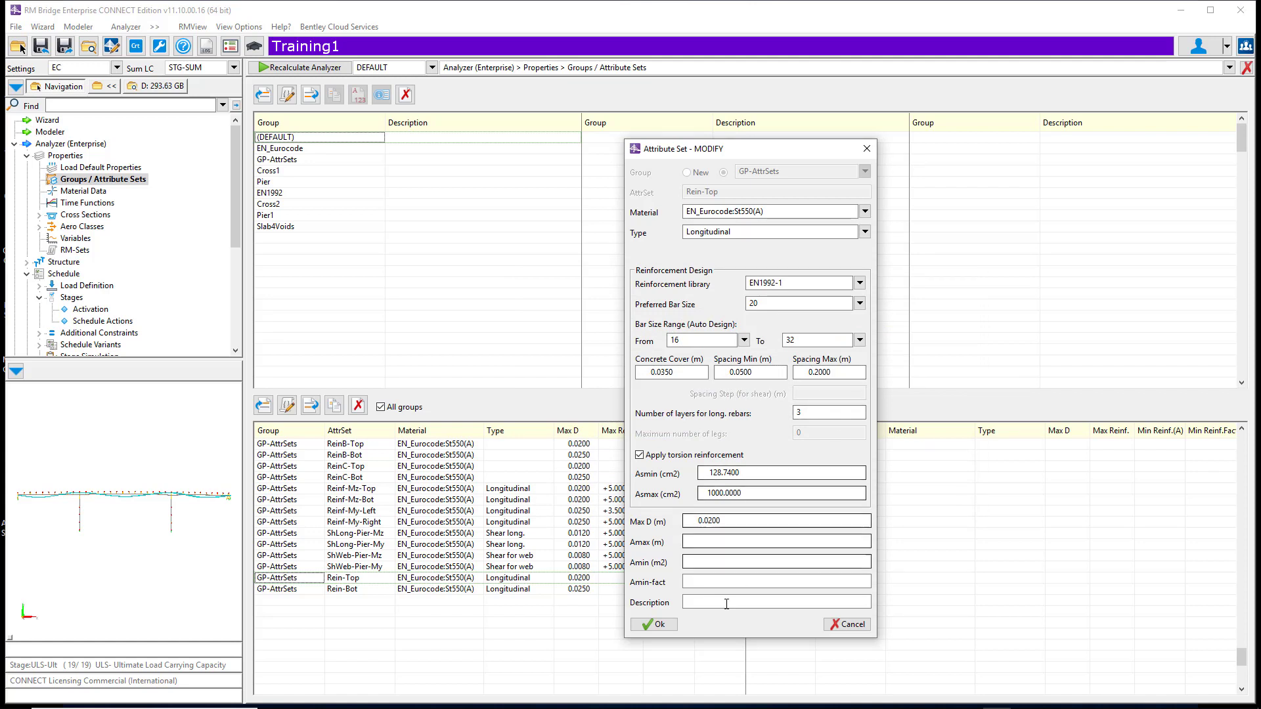
left_click(652, 624)
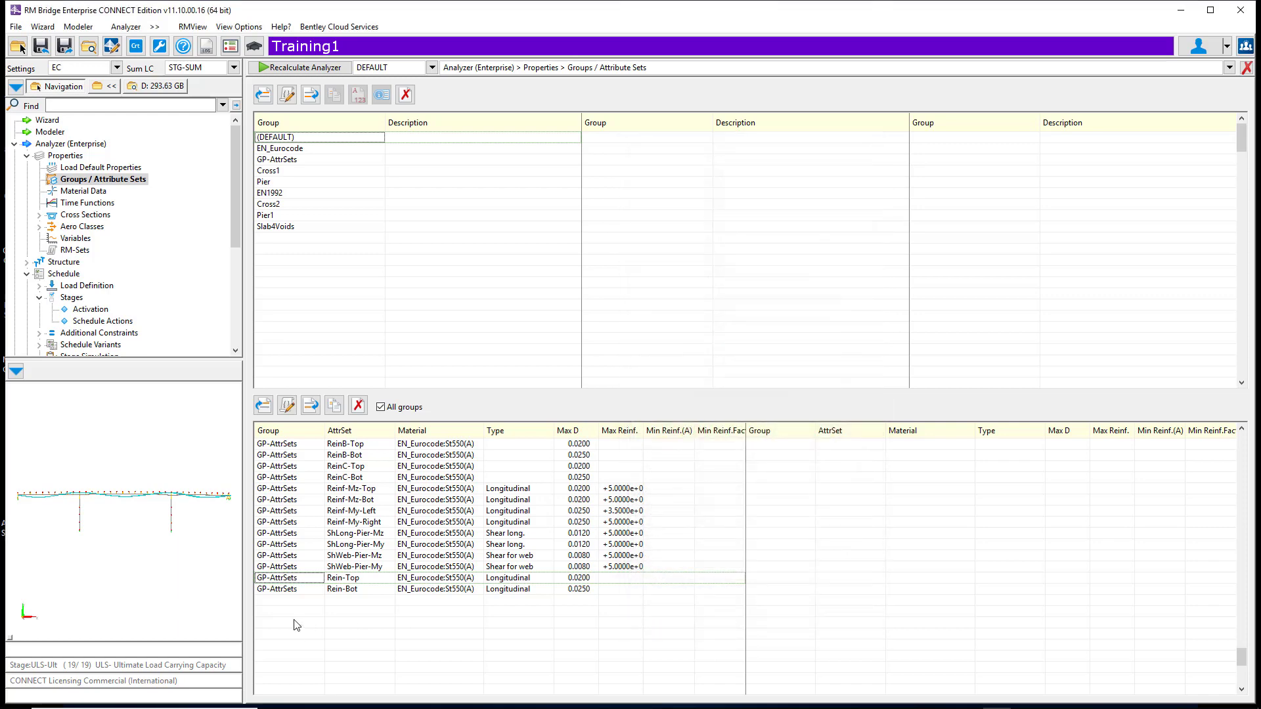
- Check the Rein-Bot attribute set's bar library, bar sizes, spacing and steel area limits, and return to the 3D model view
left_click(266, 591)
left_click(287, 405)
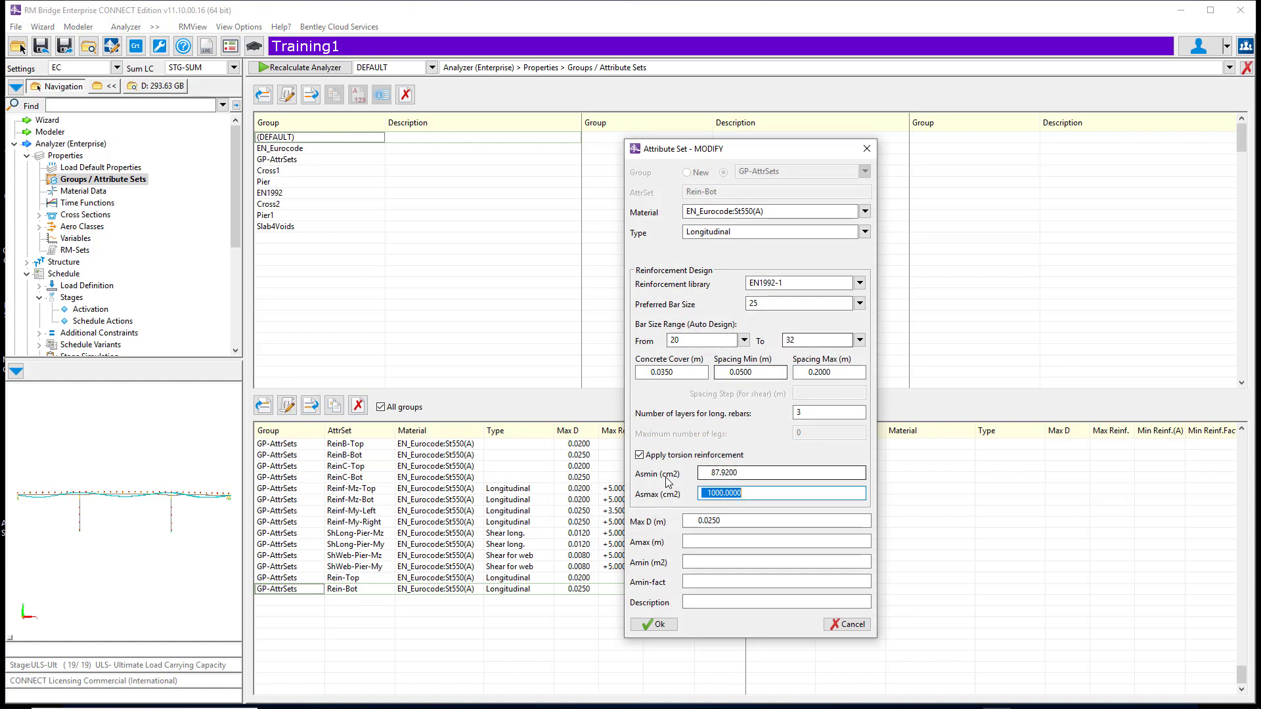
left_click(658, 625)
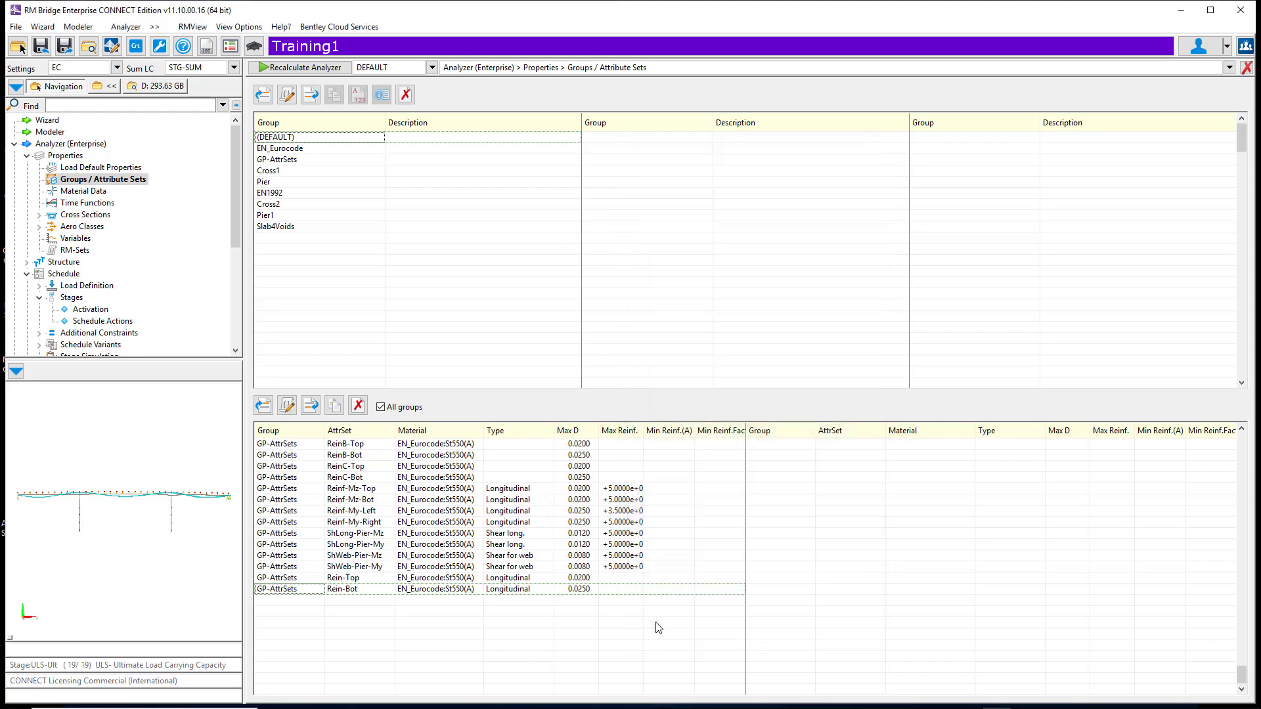
left_click(1247, 69)
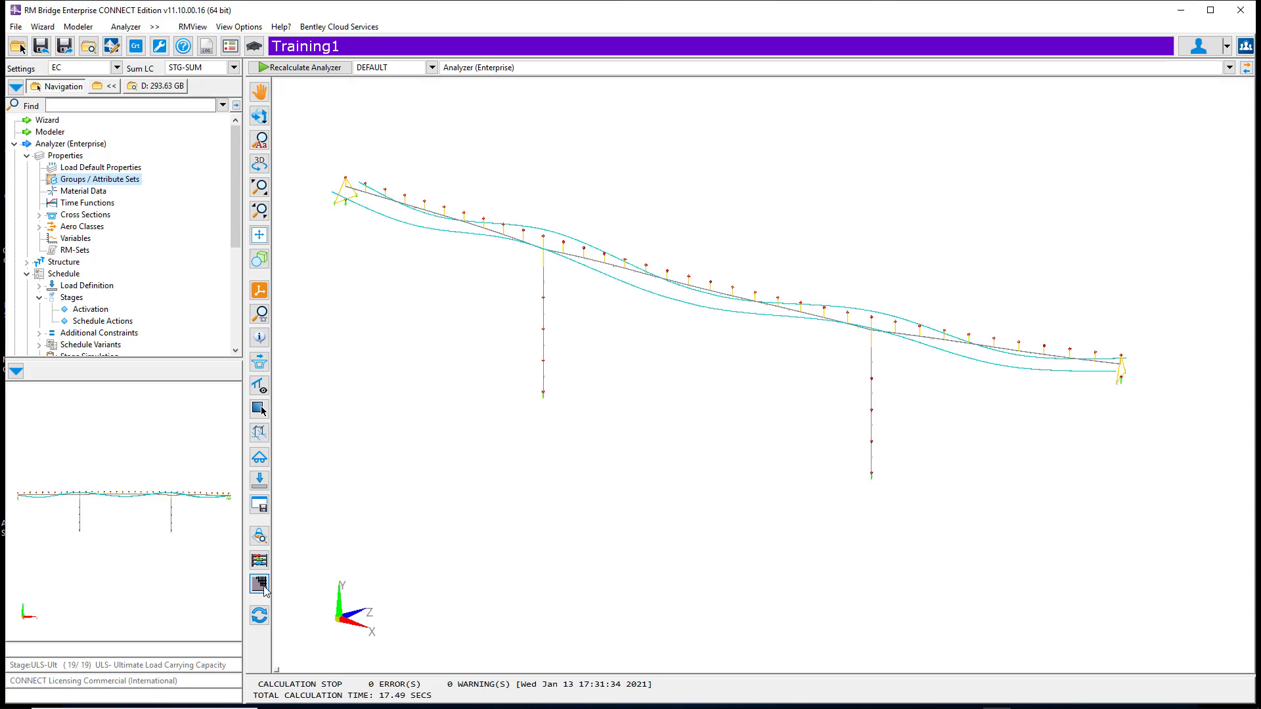
- In the view options, turn on cross sections, FEM sections, element bodies and FEM bodies with transparency
right_click(683, 219)
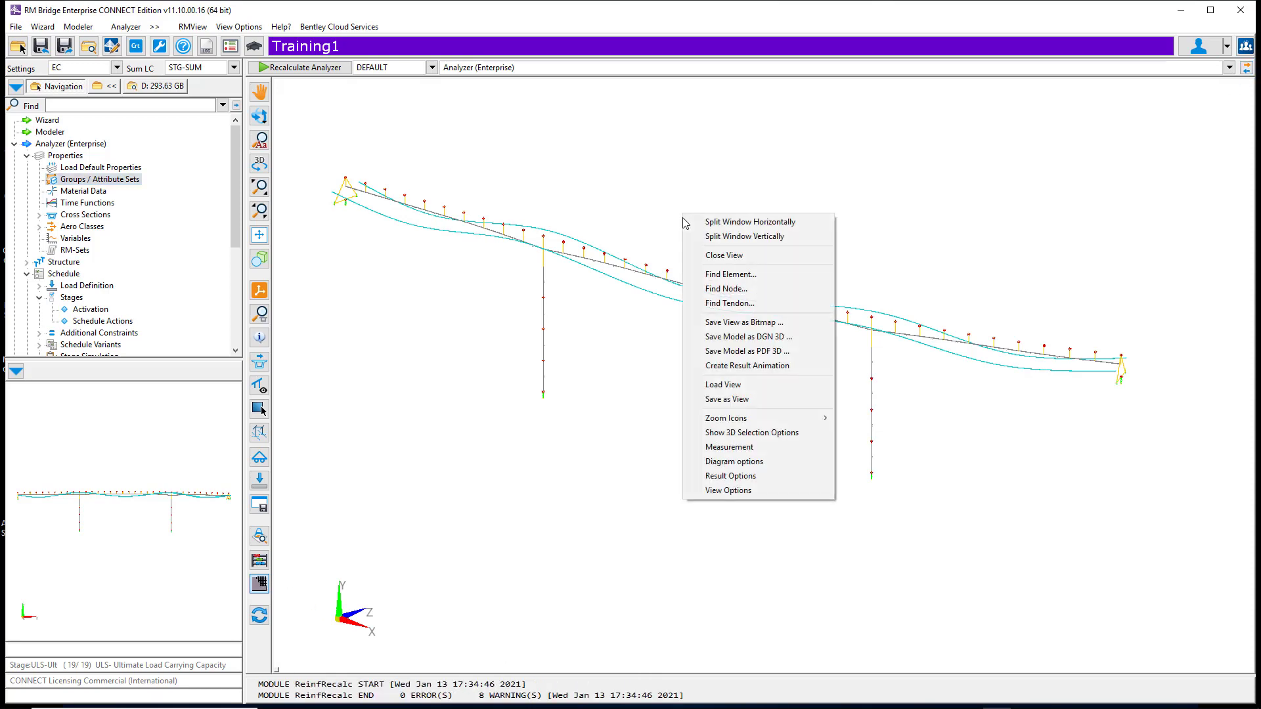
left_click(724, 489)
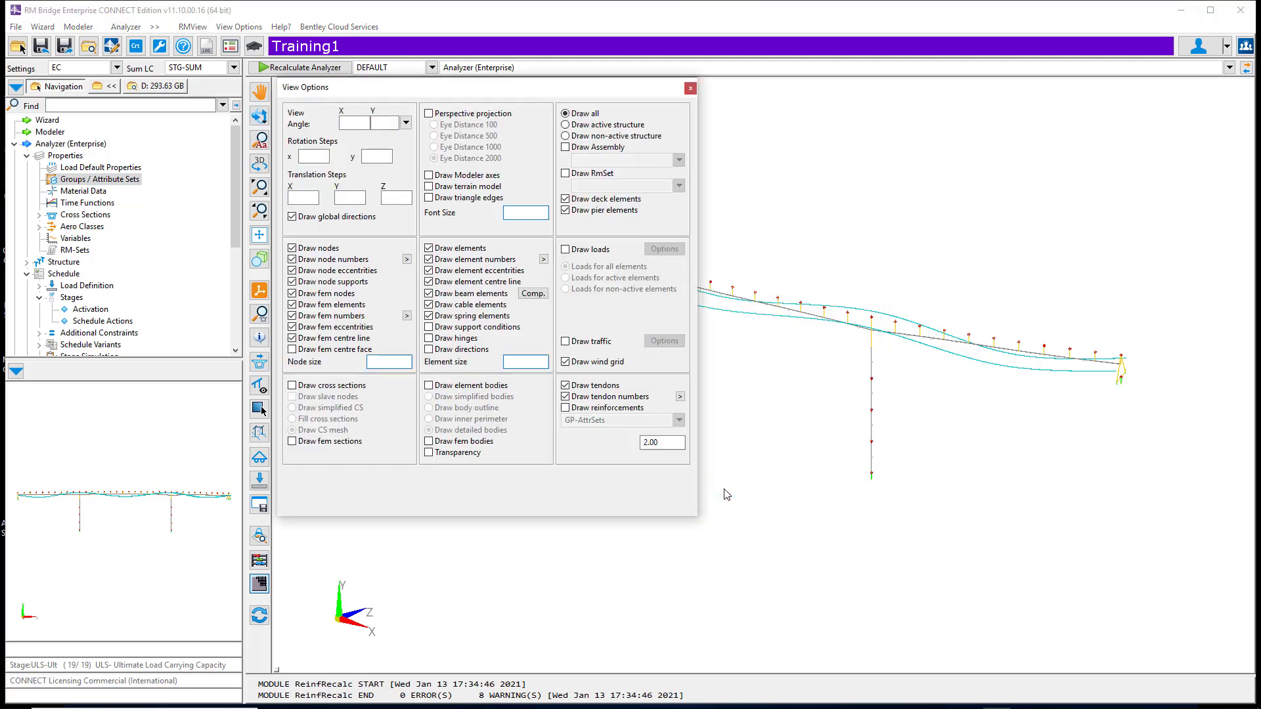
left_click(293, 386)
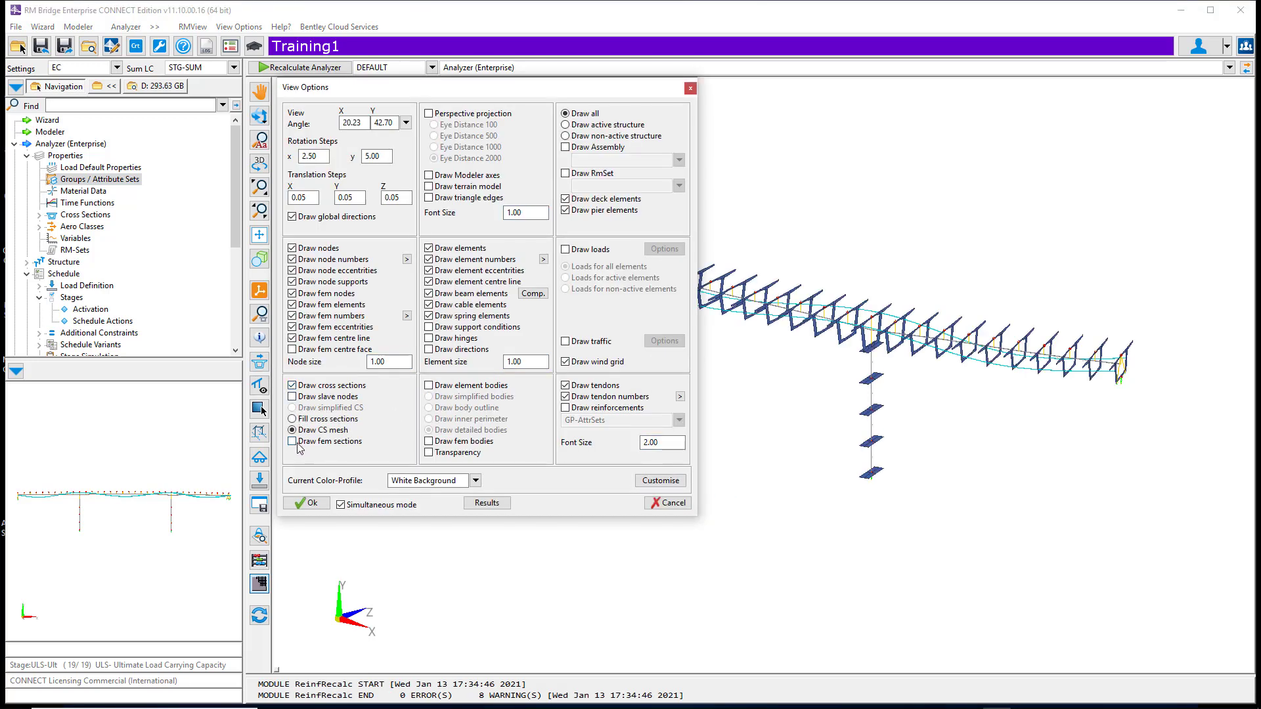
left_click(429, 386)
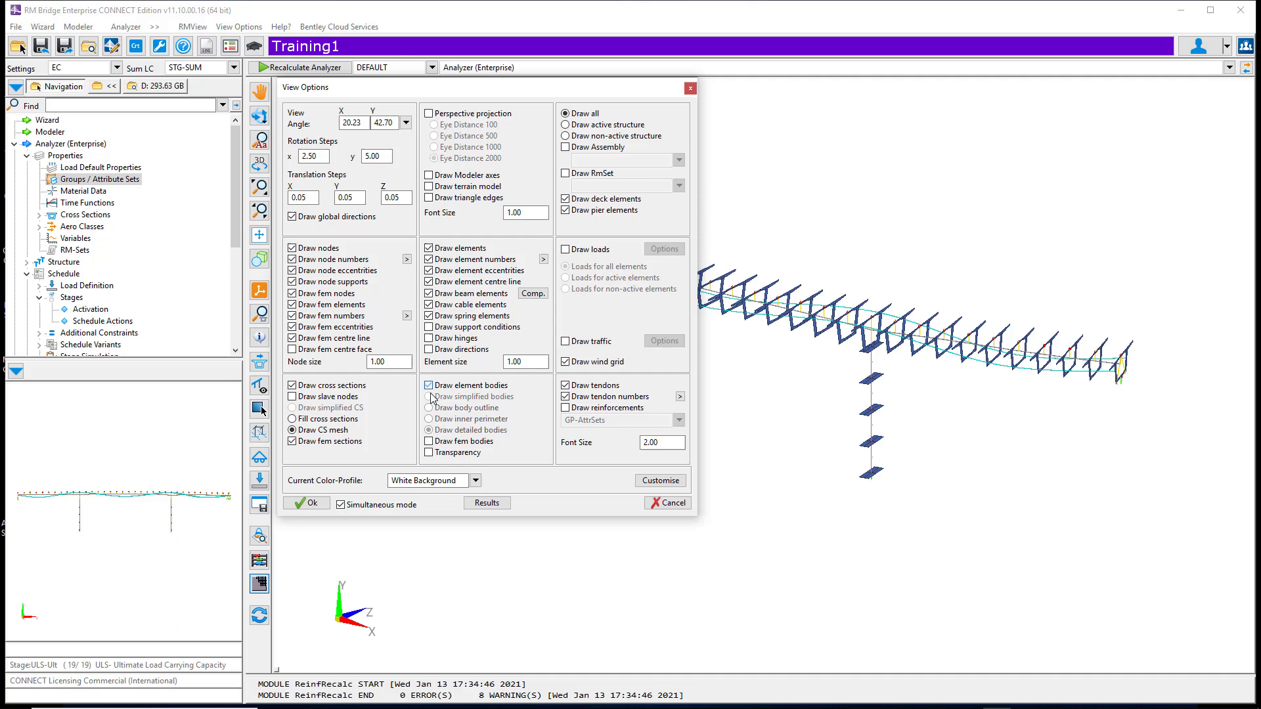
left_click(429, 441)
left_click(429, 453)
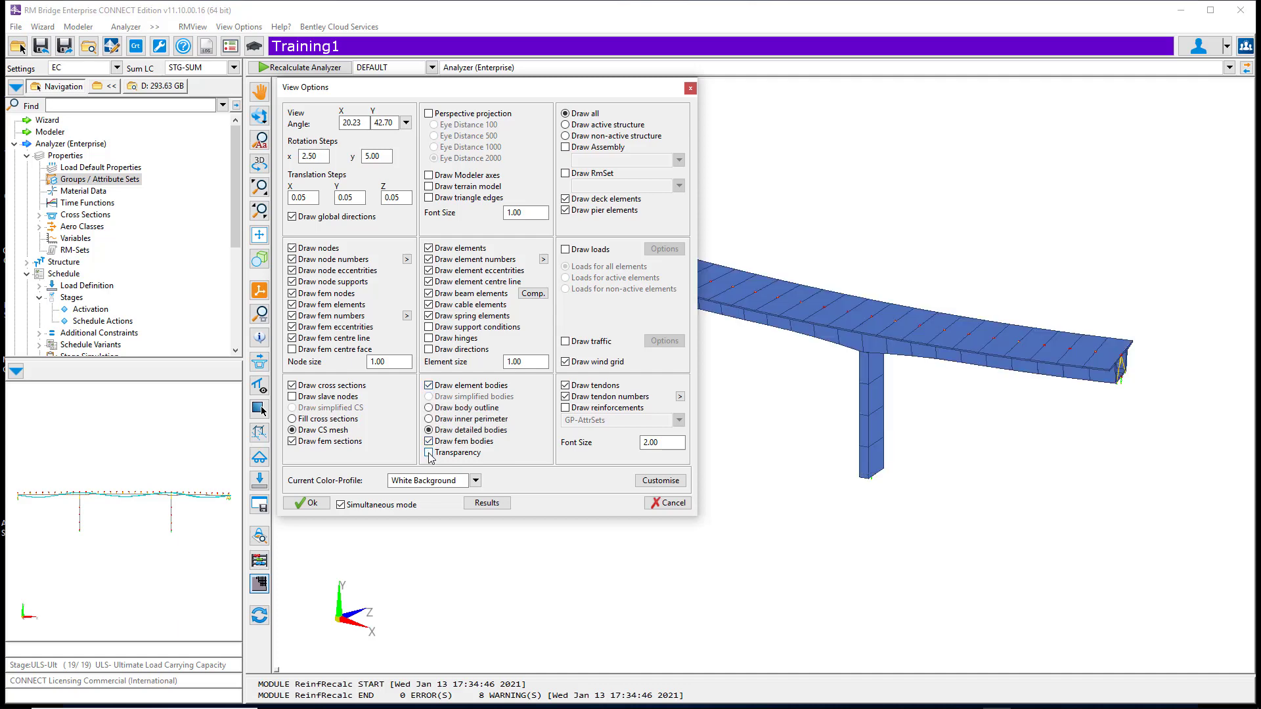
- Turn on drawing of the GP-AttrSets reinforcements, apply the view options, and inspect the bars at the bridge end
left_click(565, 408)
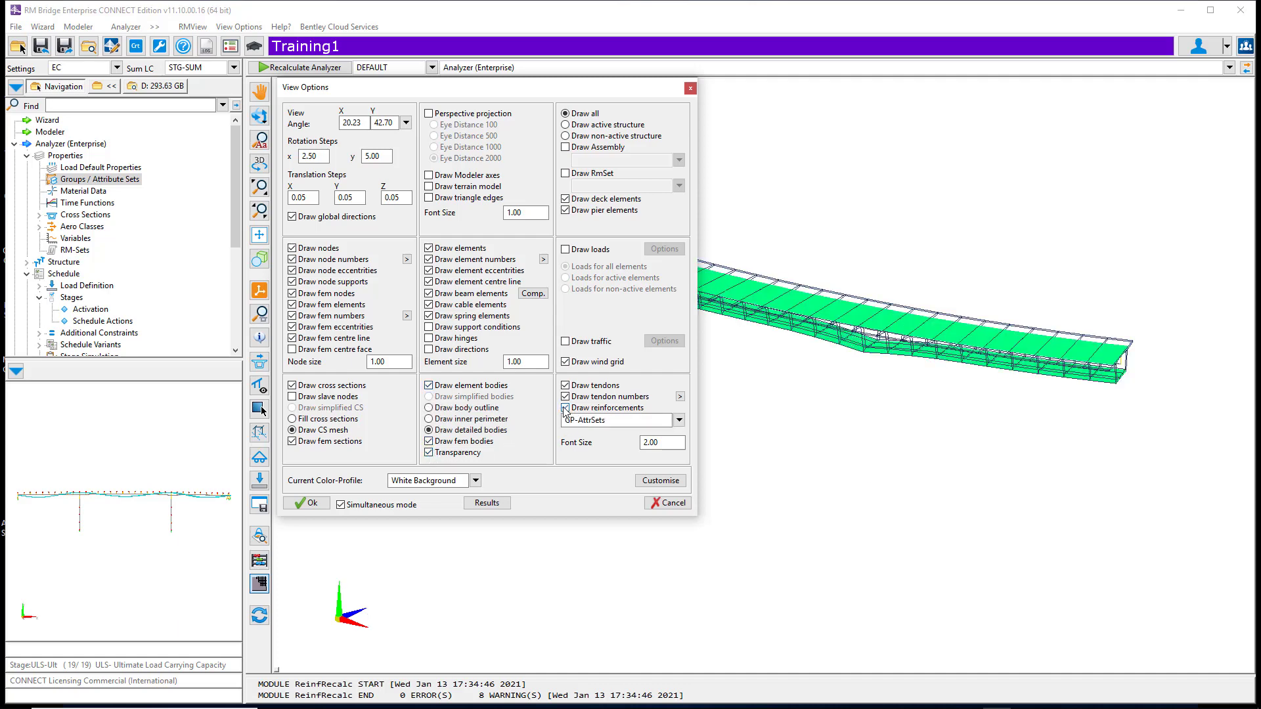
left_click(678, 421)
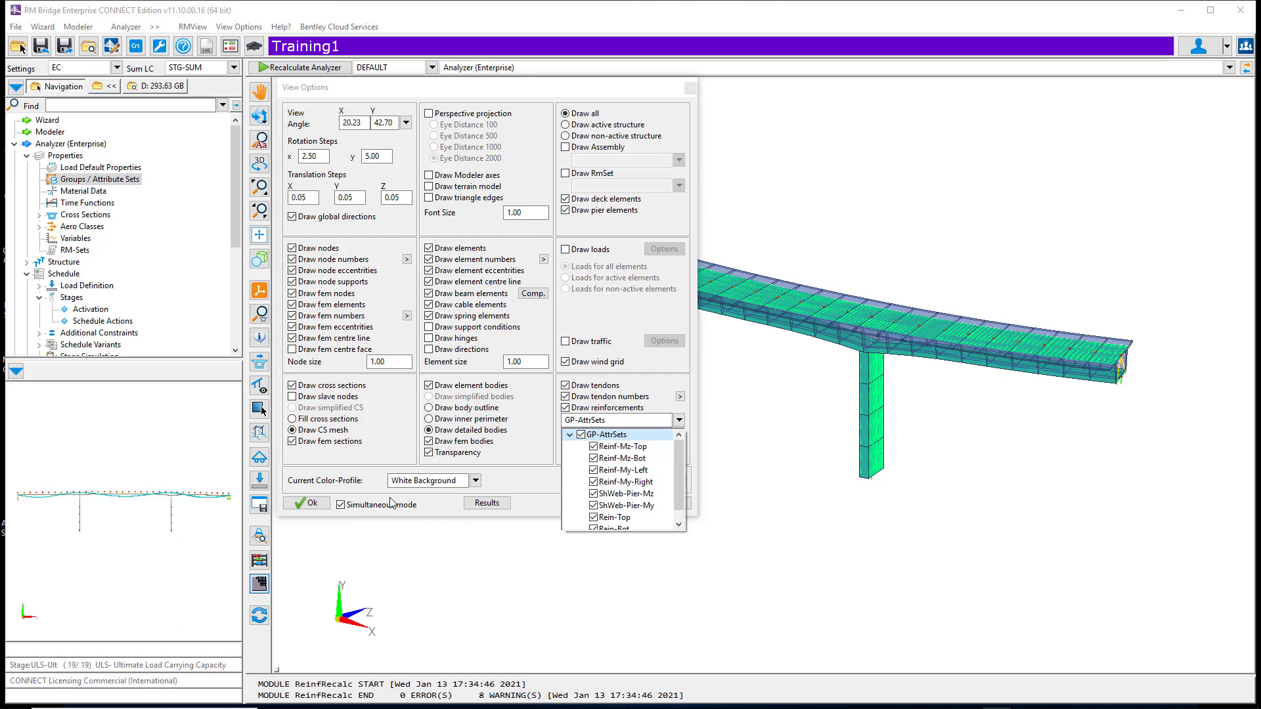
left_click(307, 504)
left_click_drag(878, 507, 786, 530)
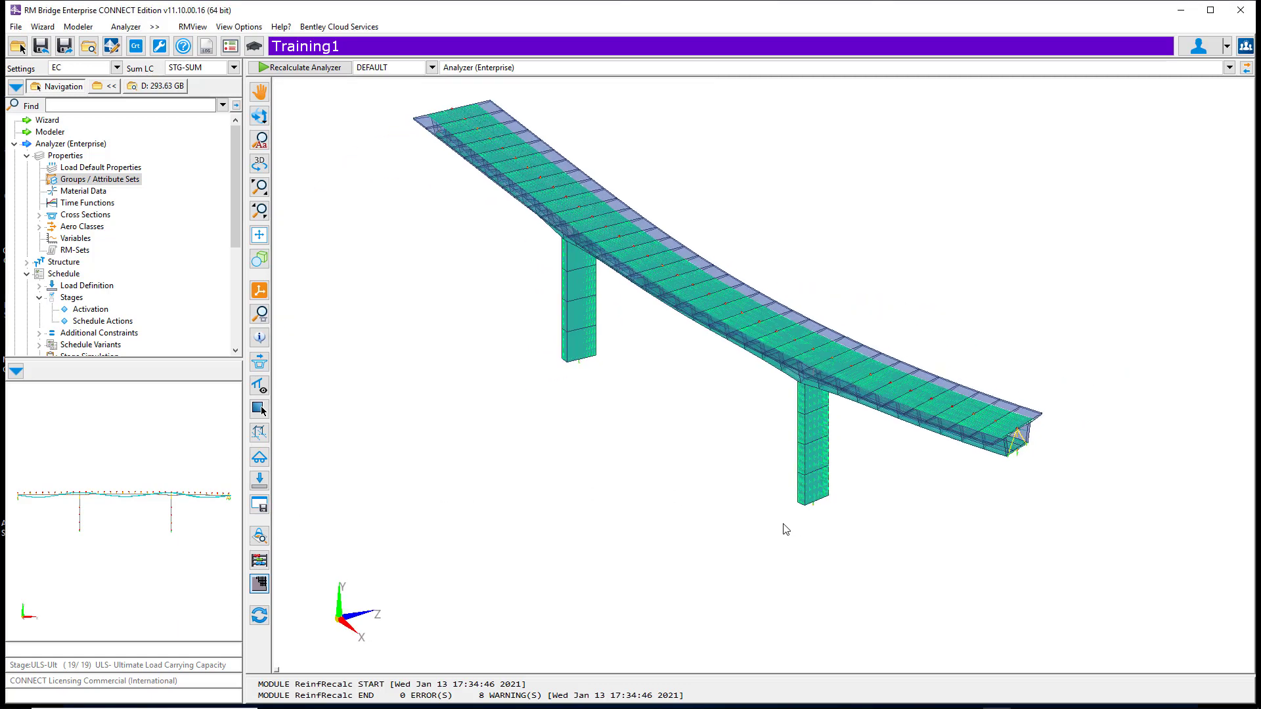
scroll(1042, 422, "up", 5)
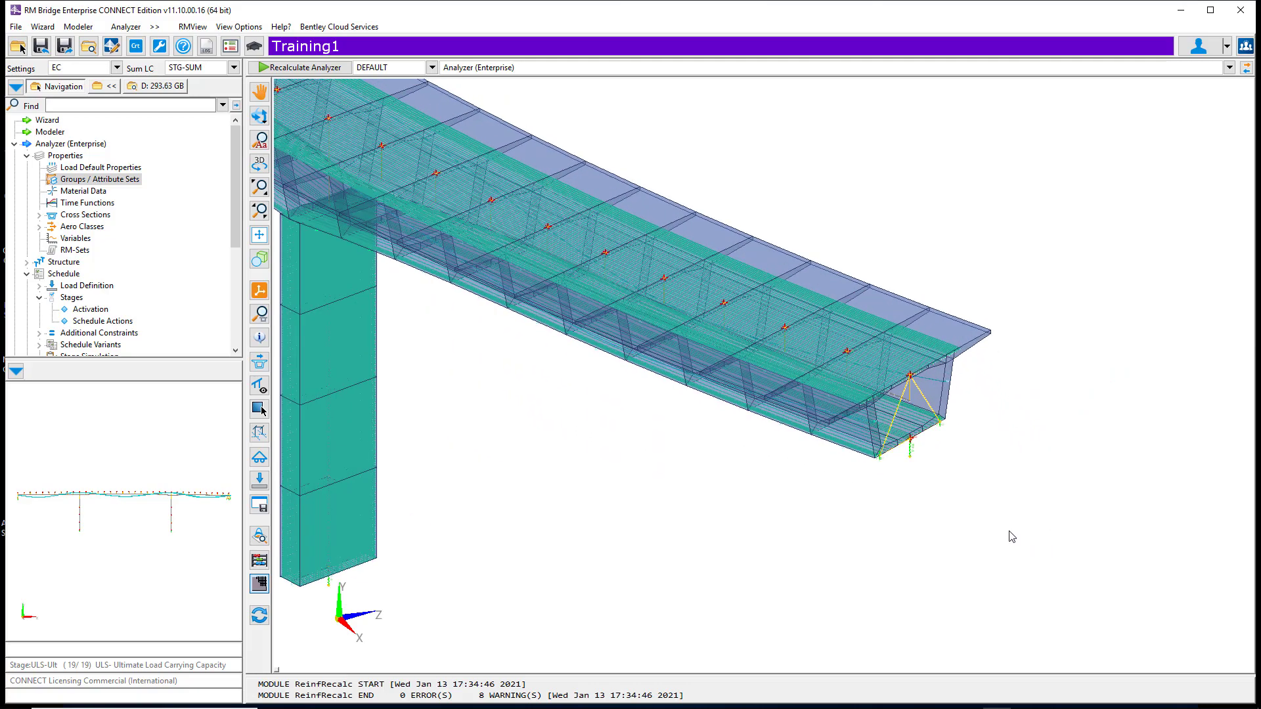
scroll(960, 348, "up", 3)
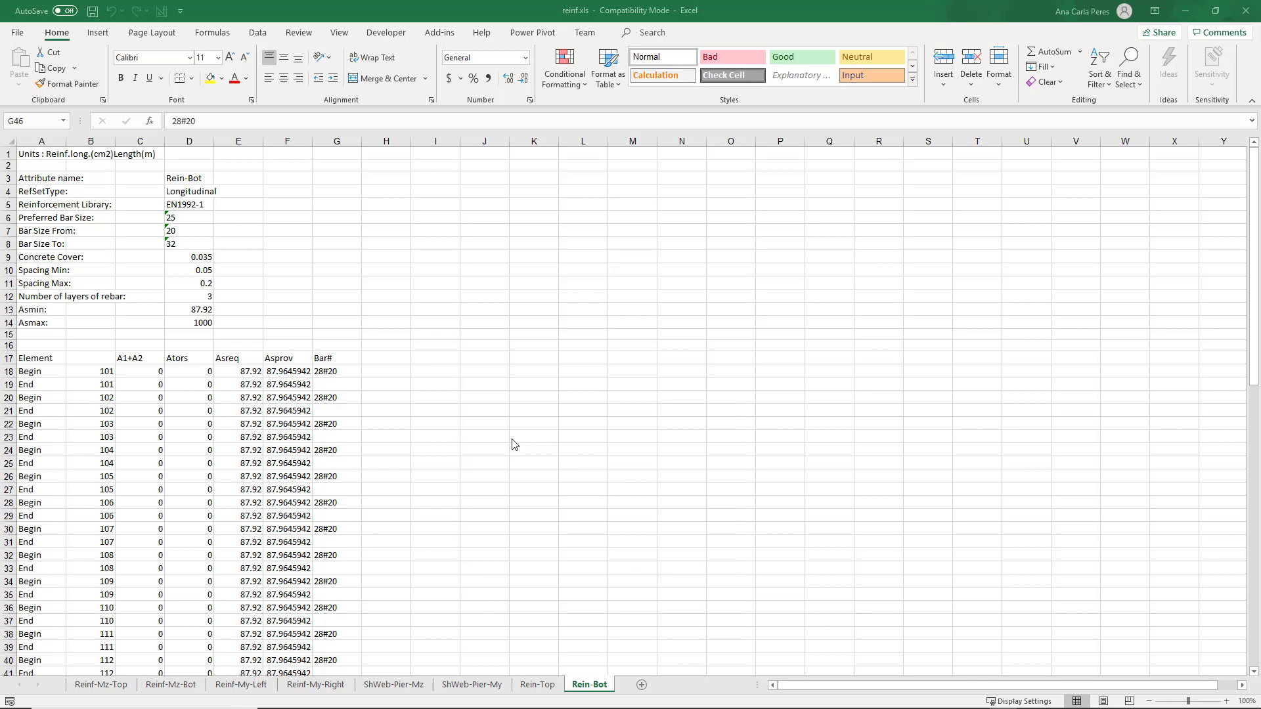
- In the Excel file reinf.xls, review required and provided steel areas and bar layouts for Rein-Bot, Rein-Top, ShWeb-Pier-My and Reinf-Mz-Top
left_click(239, 373)
left_click(284, 373)
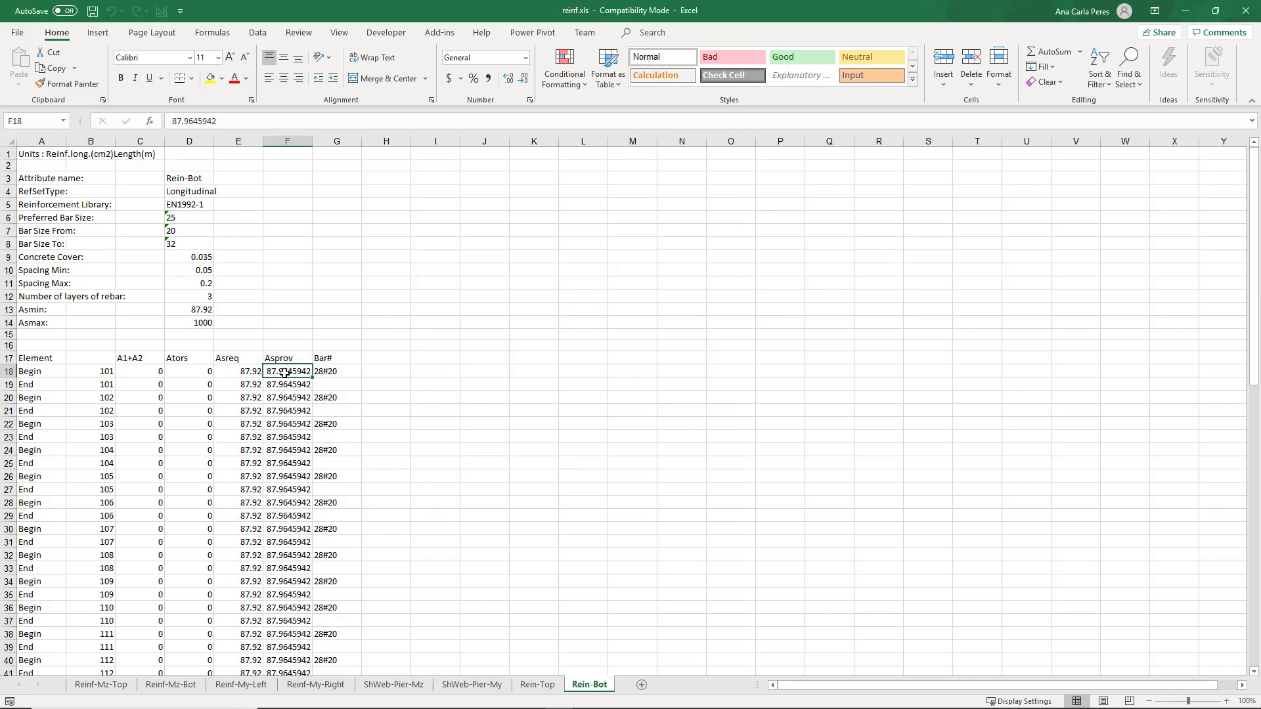
left_click(344, 374)
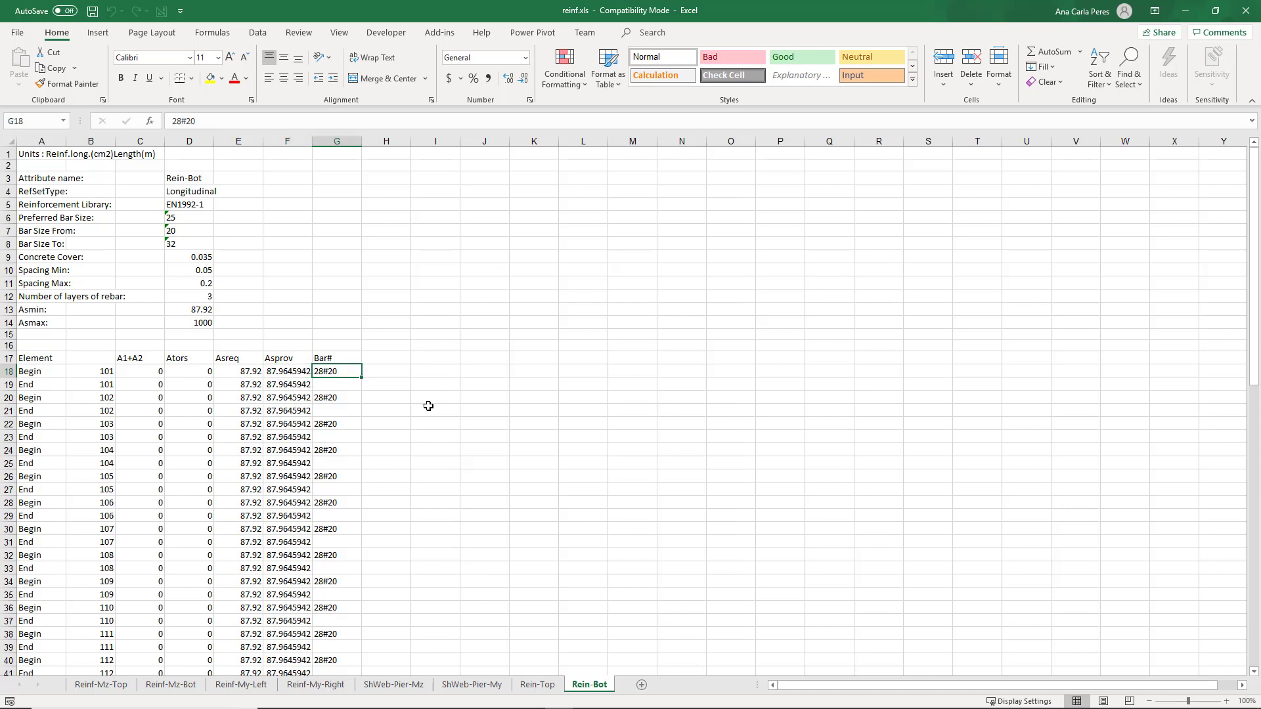
scroll(429, 406, "down", 5)
scroll(428, 406, "down", 7)
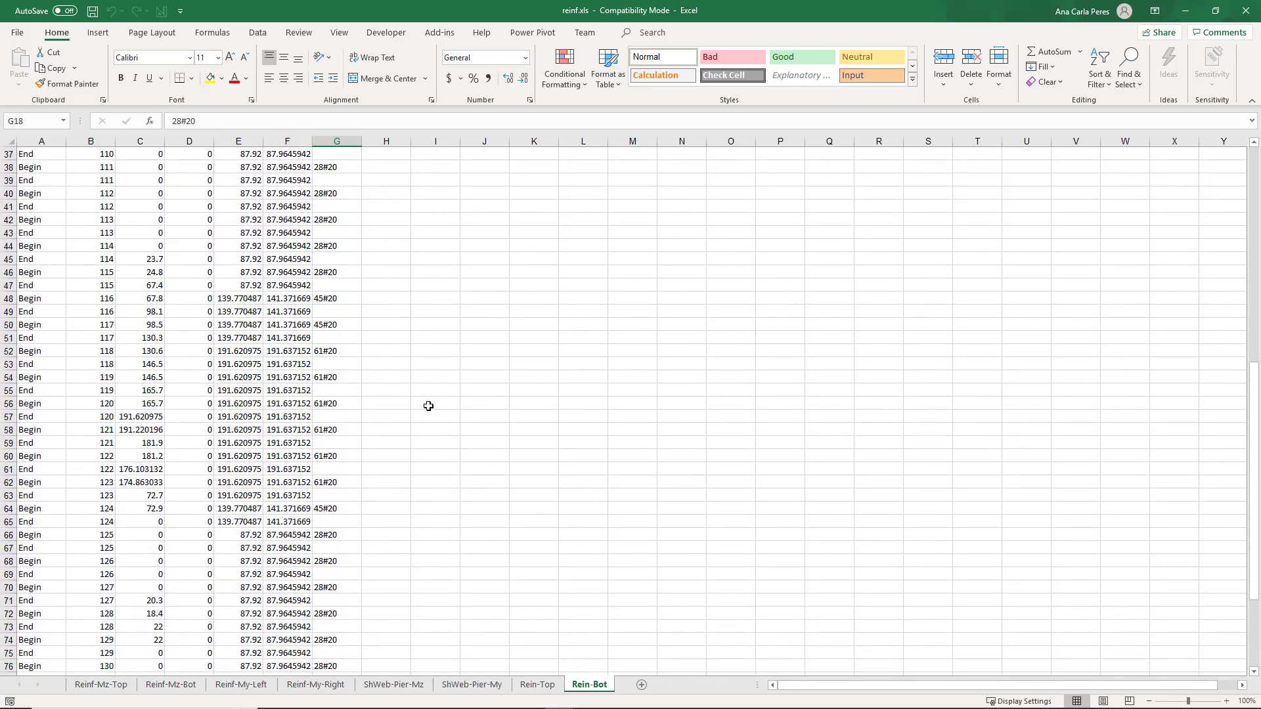
left_click(535, 687)
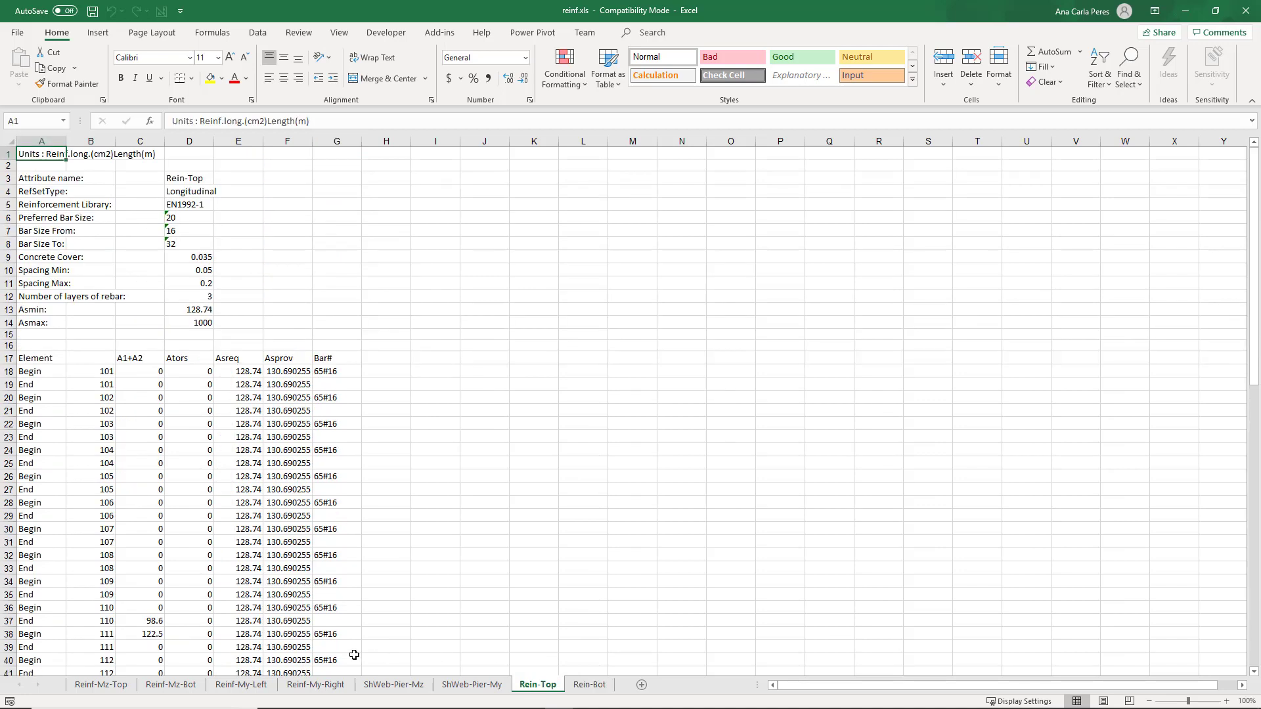
left_click(458, 687)
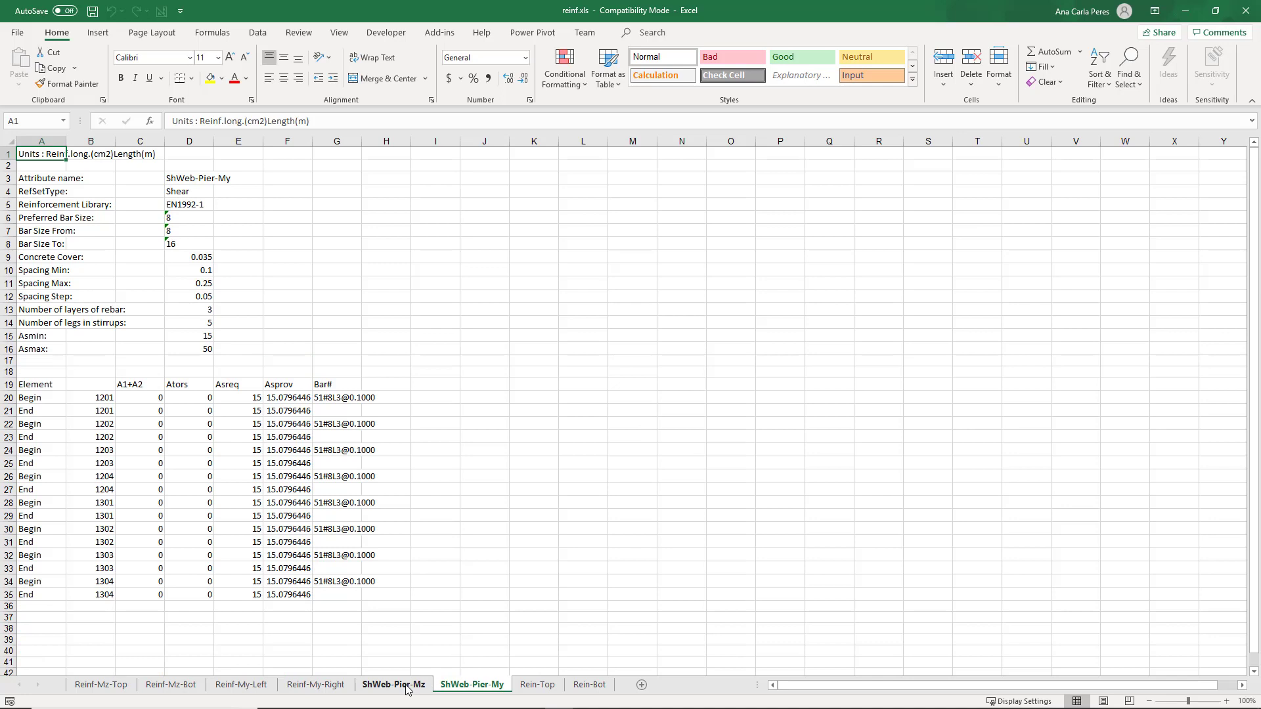
left_click(113, 687)
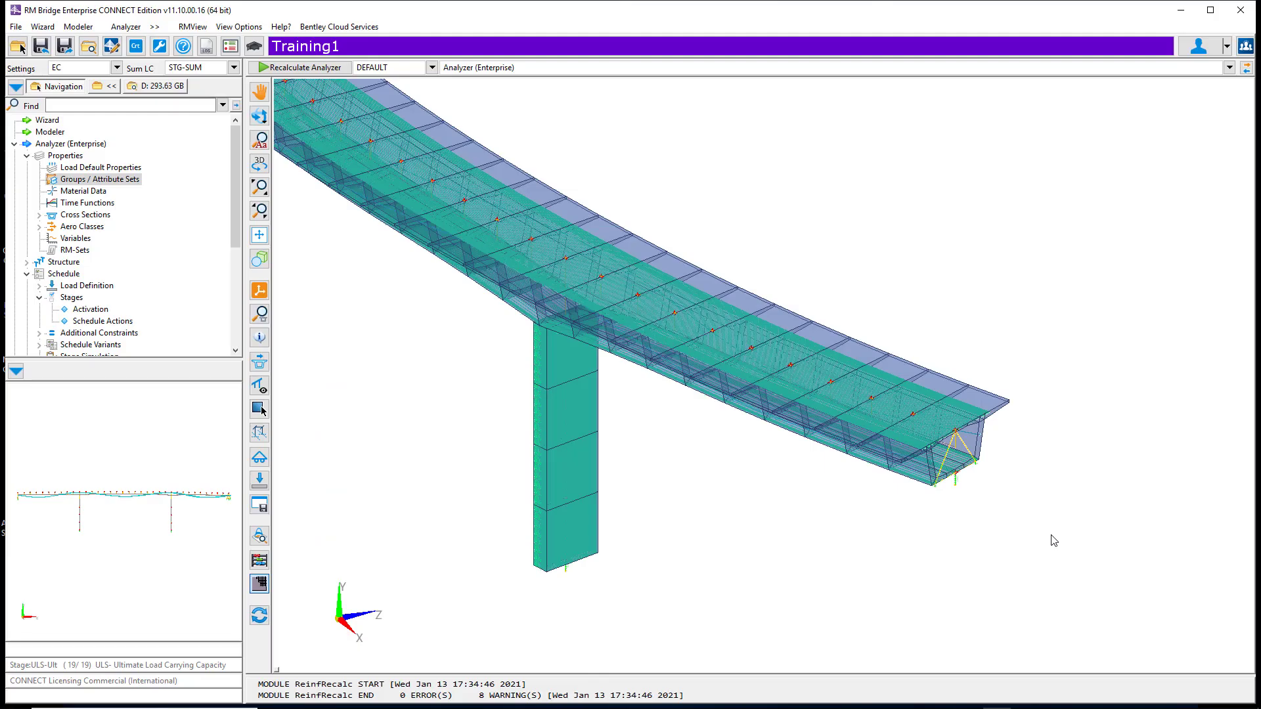
- Back in RM Bridge, export the reinforced model as the 3D DGN file rmV8i_2.dgn without creating a solid model or installing a viewer
scroll(1051, 541, "up", 5)
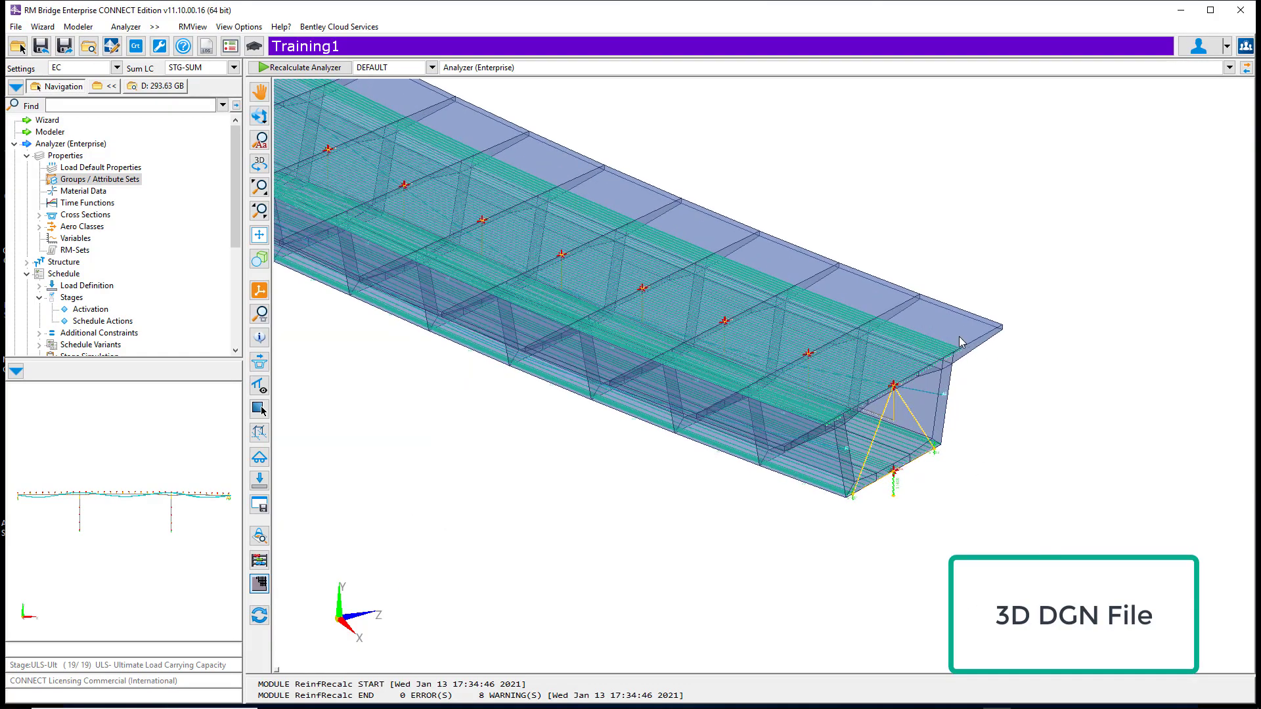
scroll(960, 342, "up", 1)
right_click(879, 152)
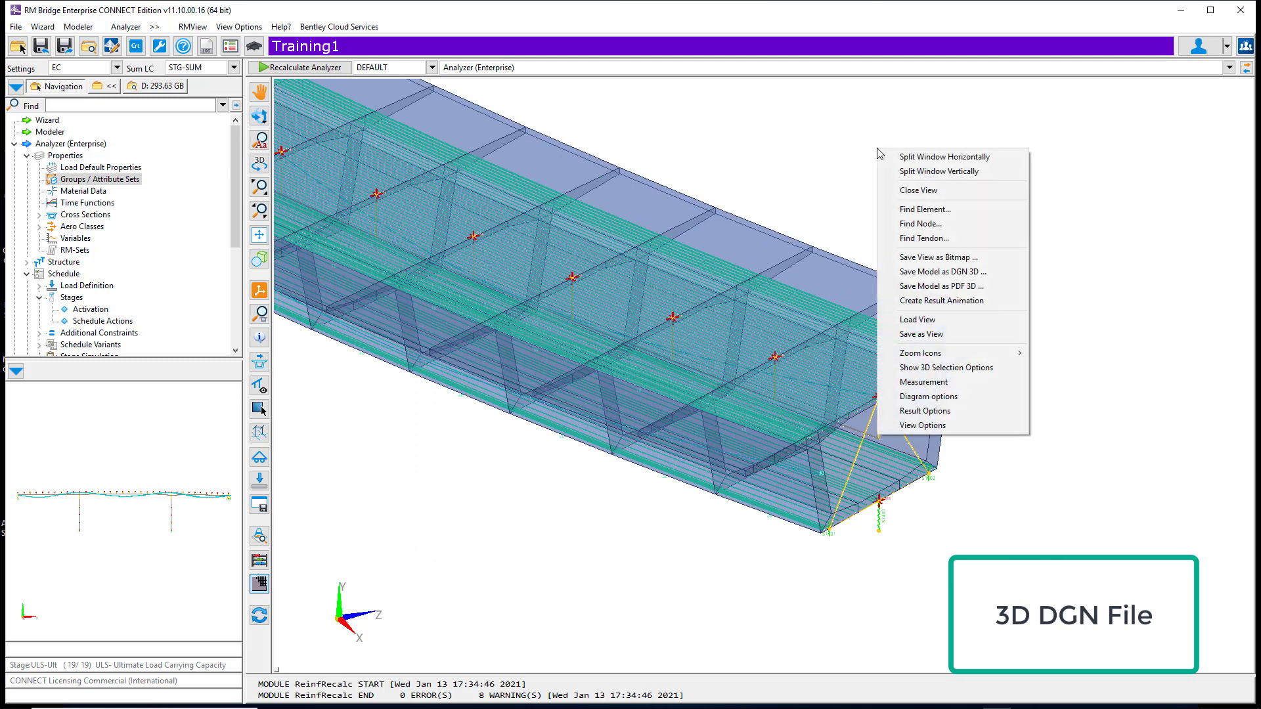
left_click(965, 273)
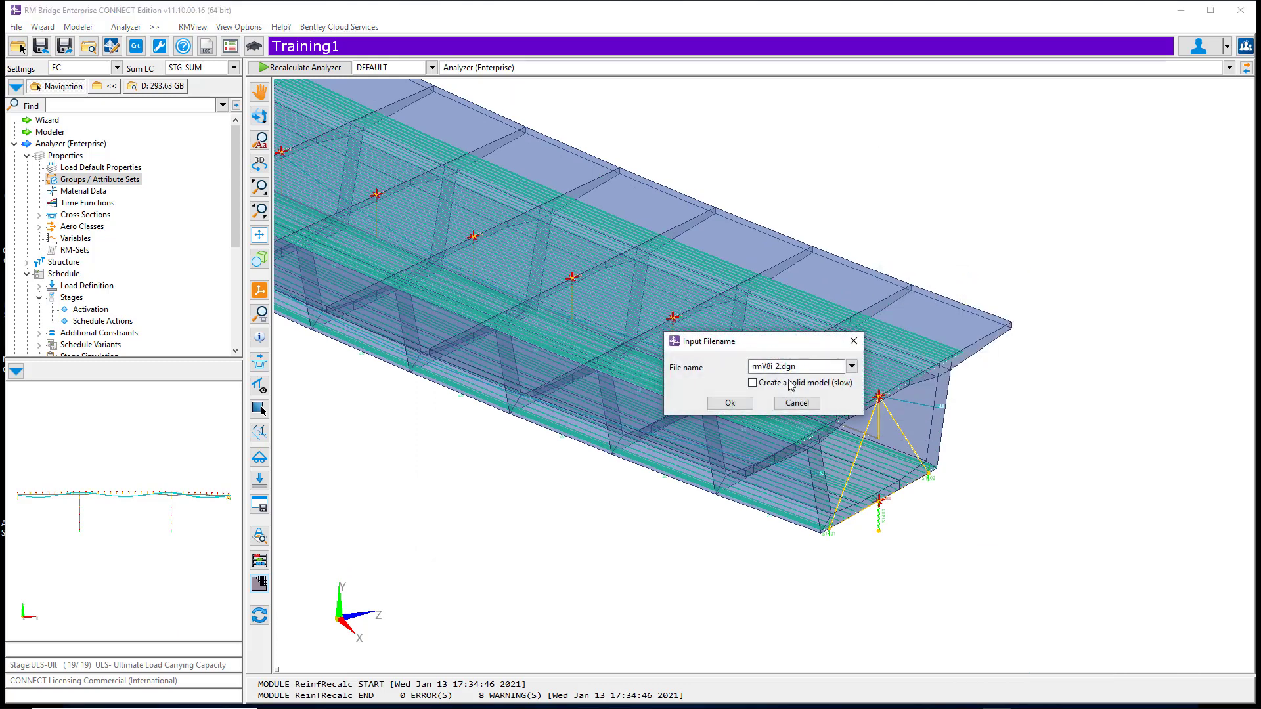
left_click(717, 401)
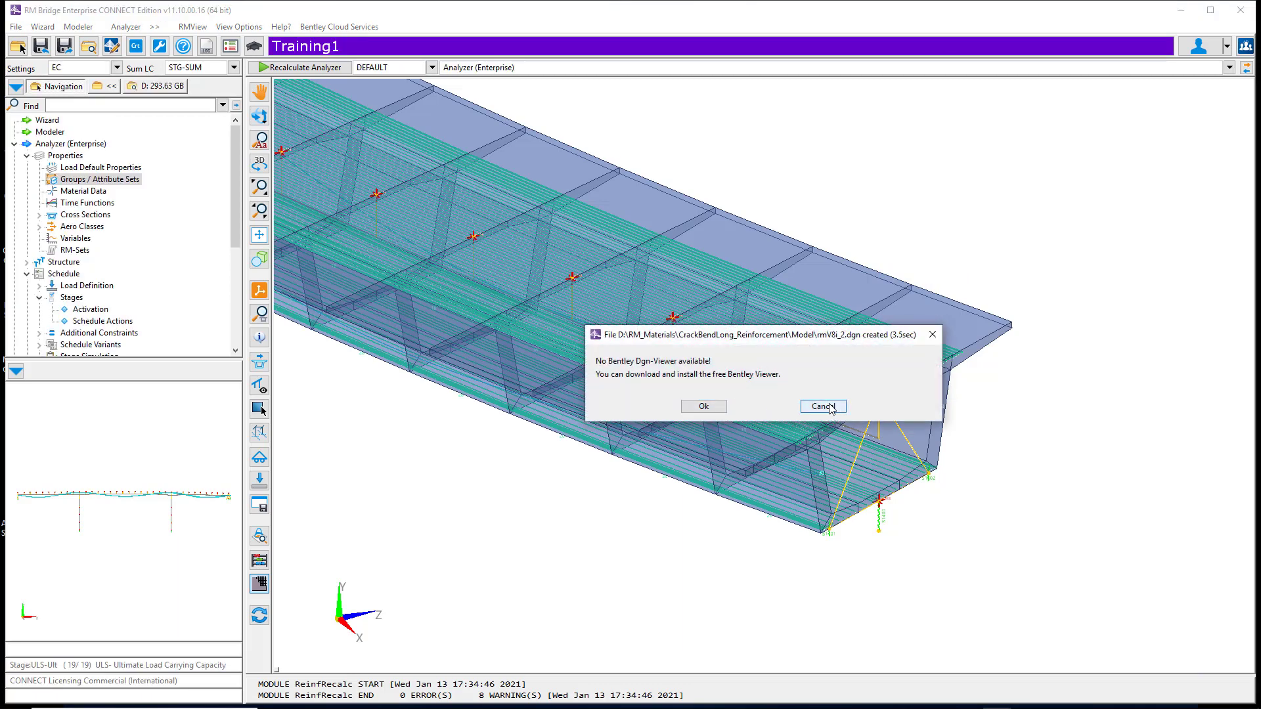
left_click(823, 406)
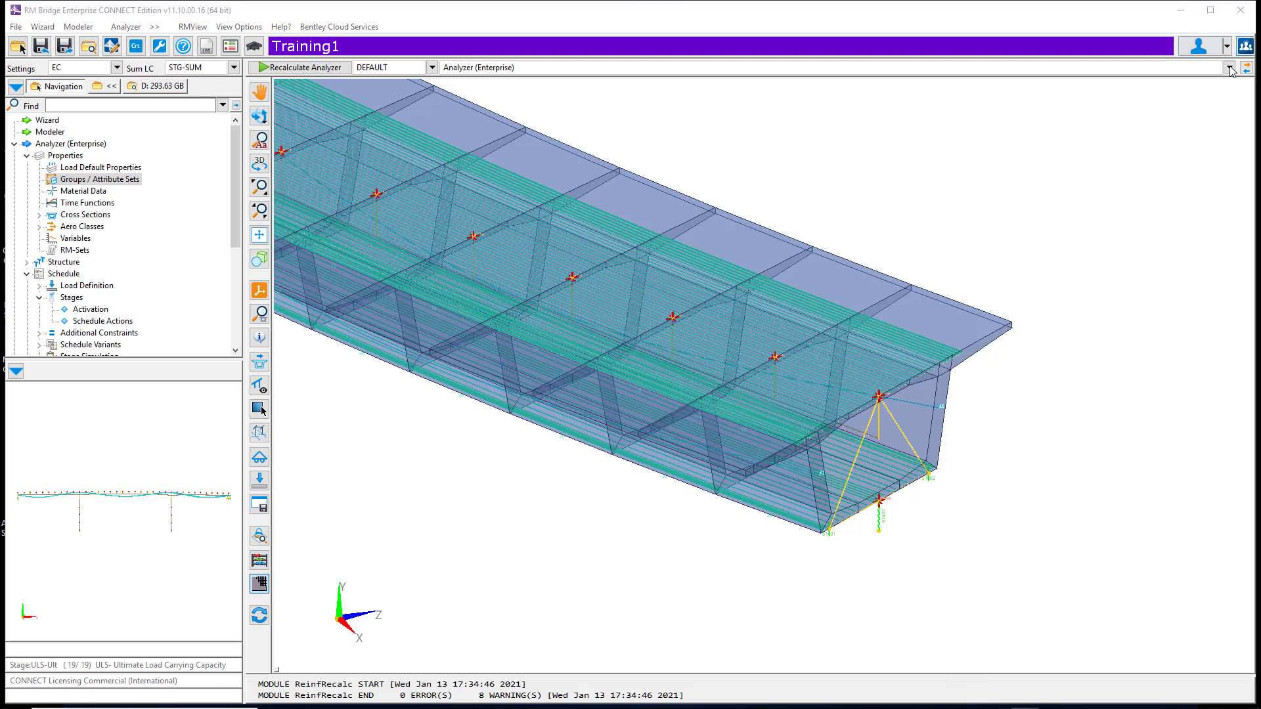
- Start OpenBridge Modeler from OpenBridge Designer and open rmV8i_2.dgn from the CrackBendLong_Reinforcement Model folder
left_click(1182, 10)
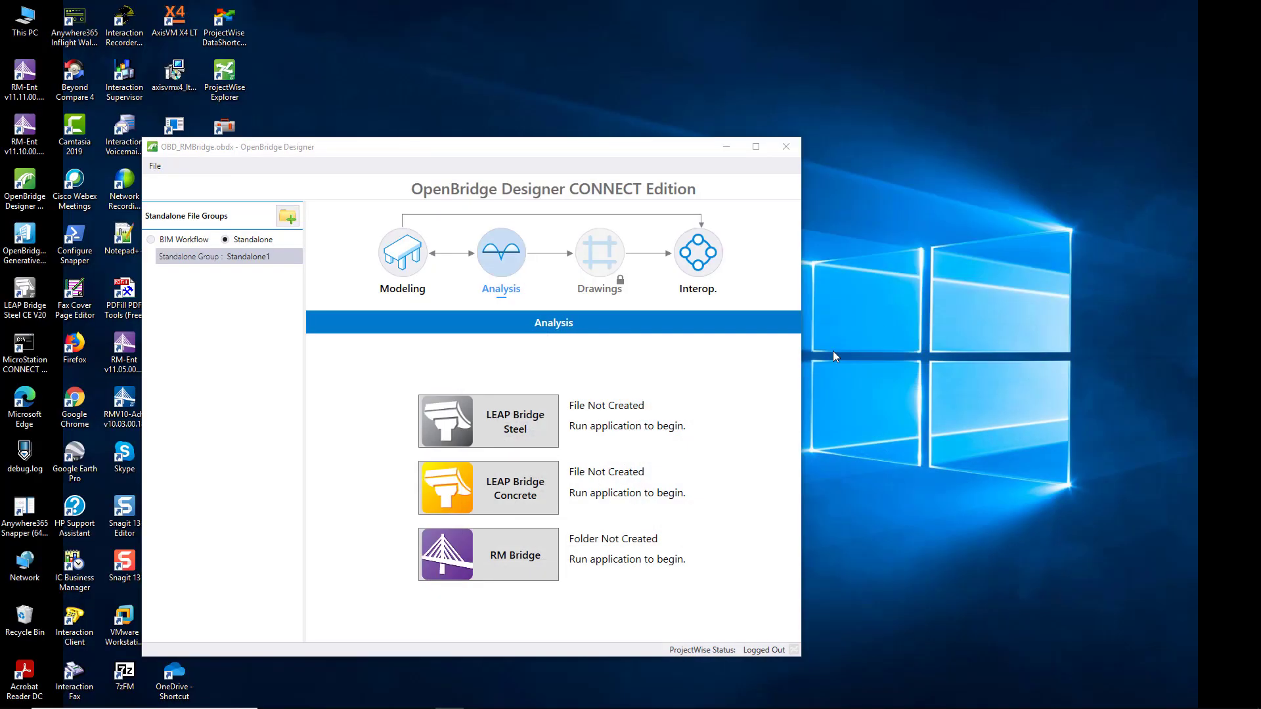
left_click(401, 255)
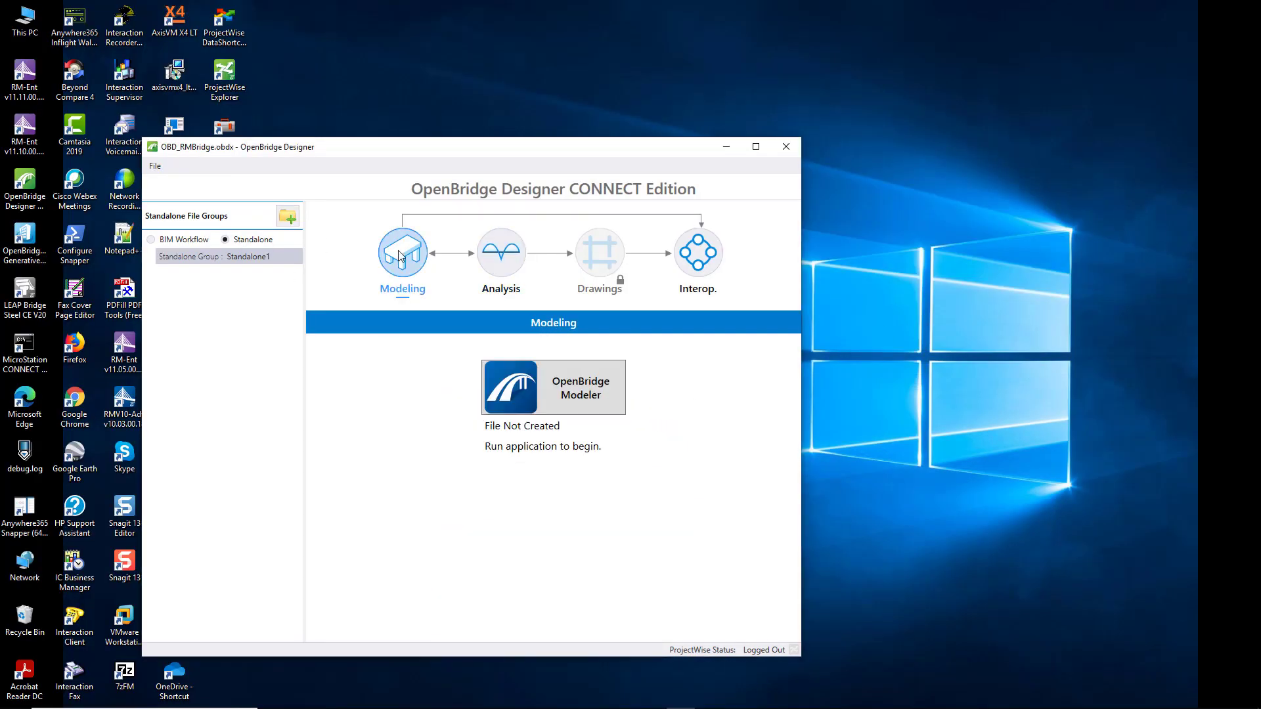
left_click(588, 397)
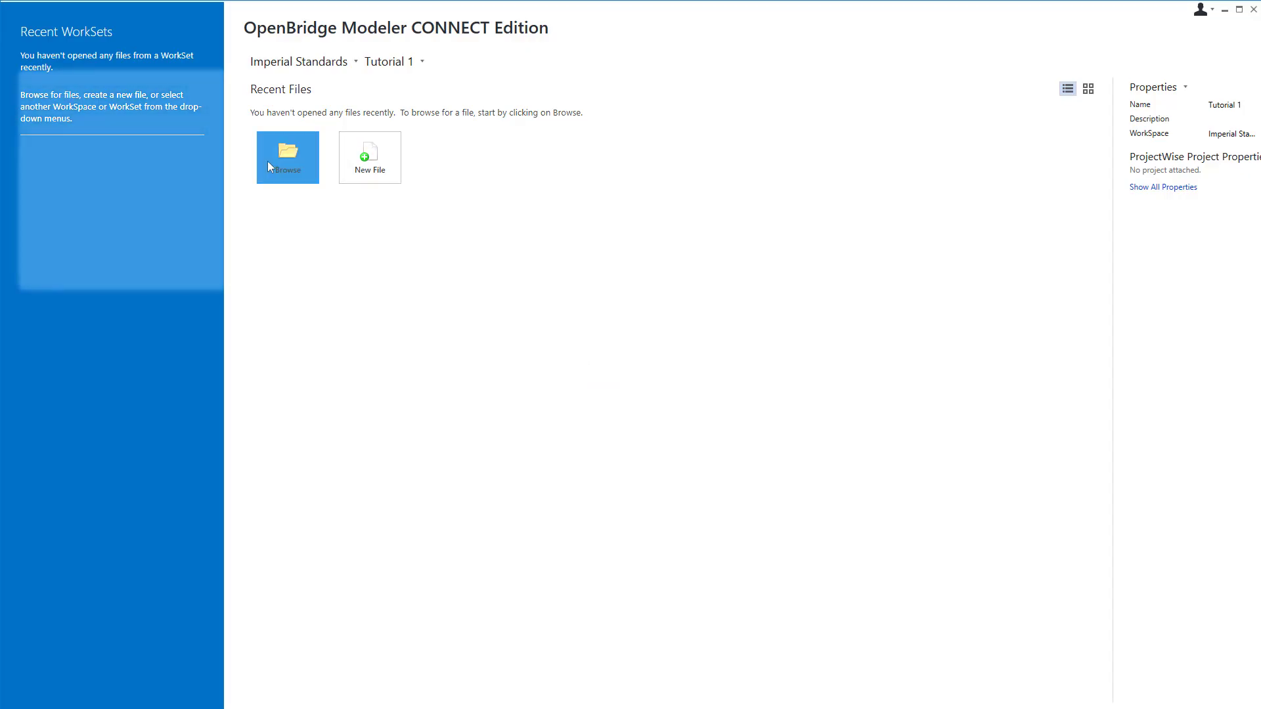
left_click(288, 157)
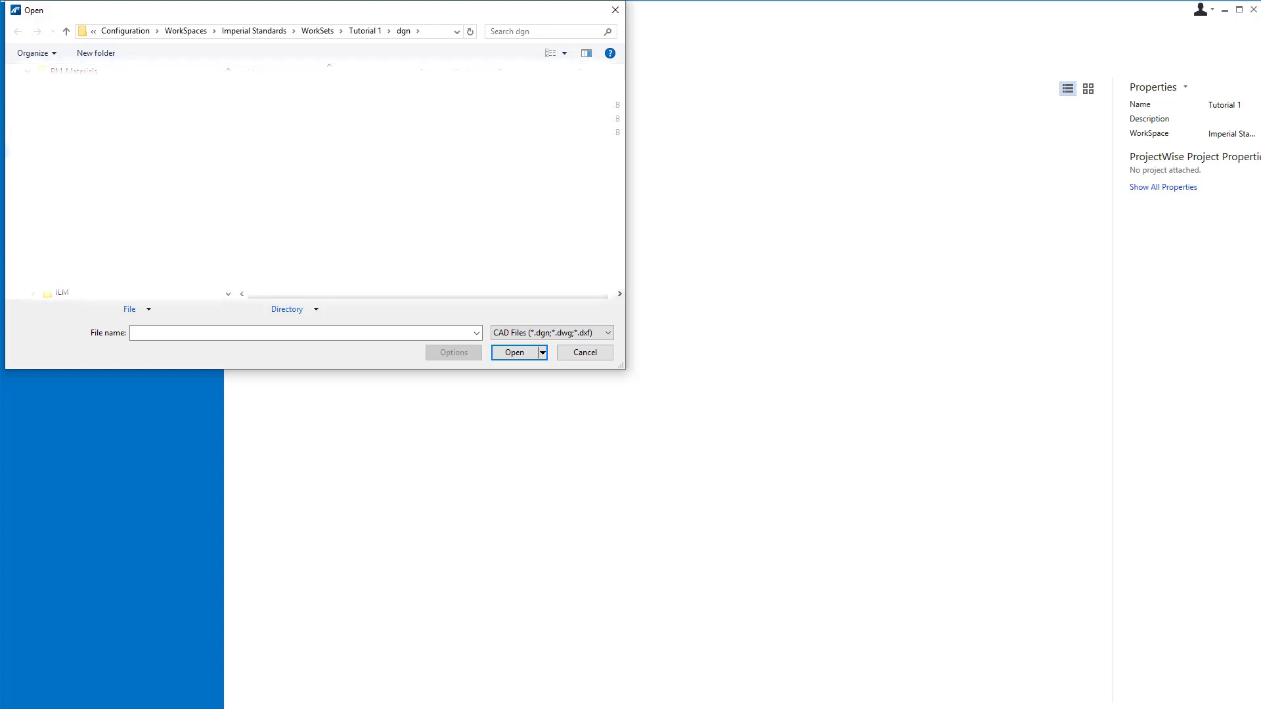
left_click(262, 122)
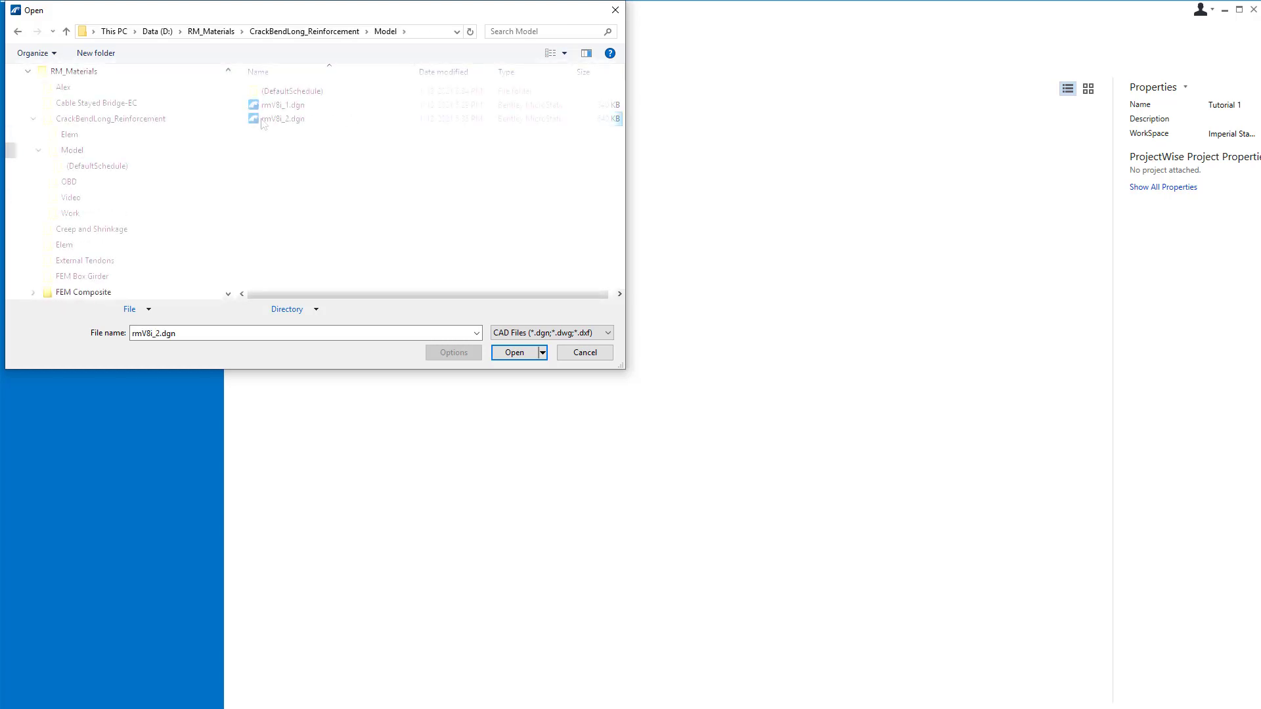
left_click(512, 353)
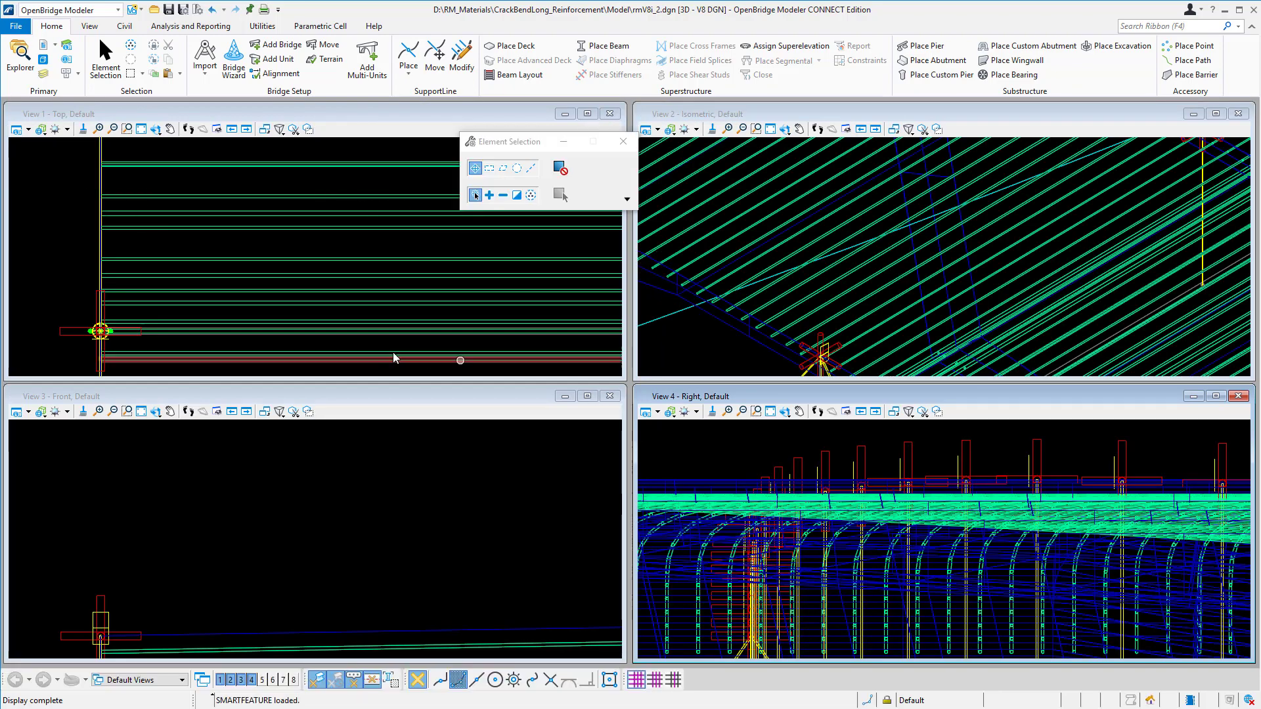
- Fit the whole bridge in the Isometric, Right, Front and Top views
scroll(917, 213, "down", 3)
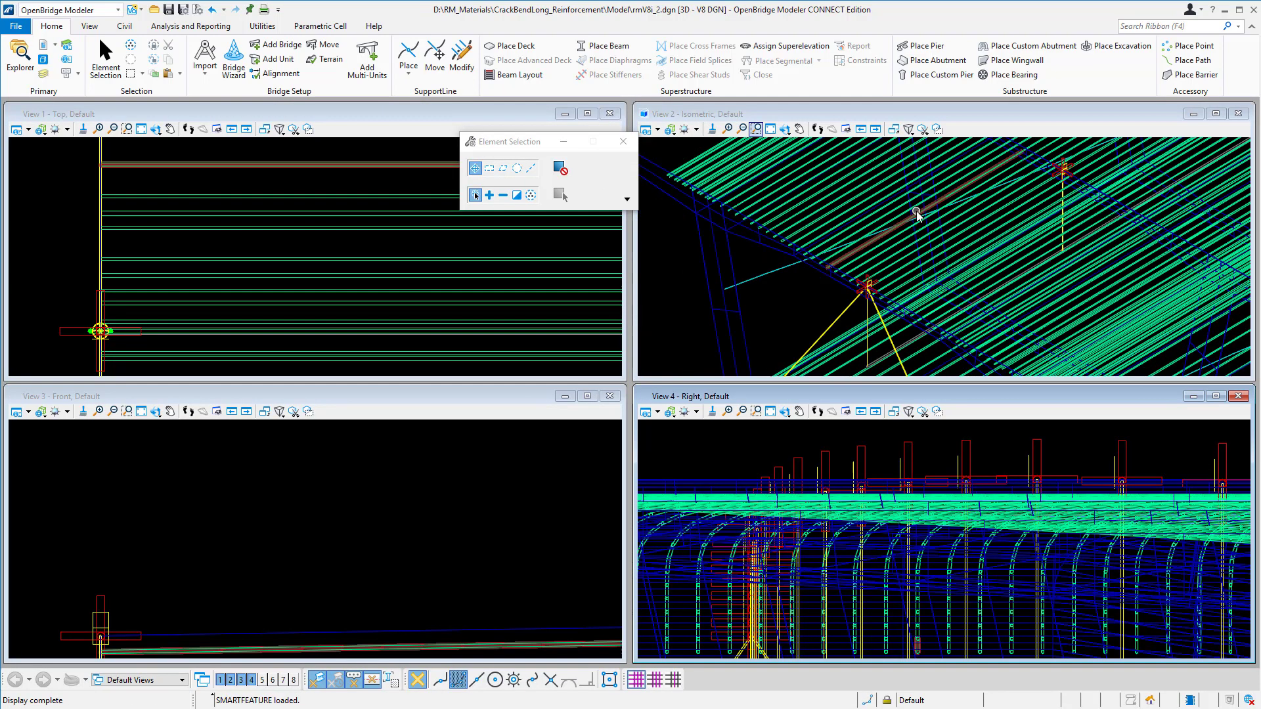
left_click(771, 128)
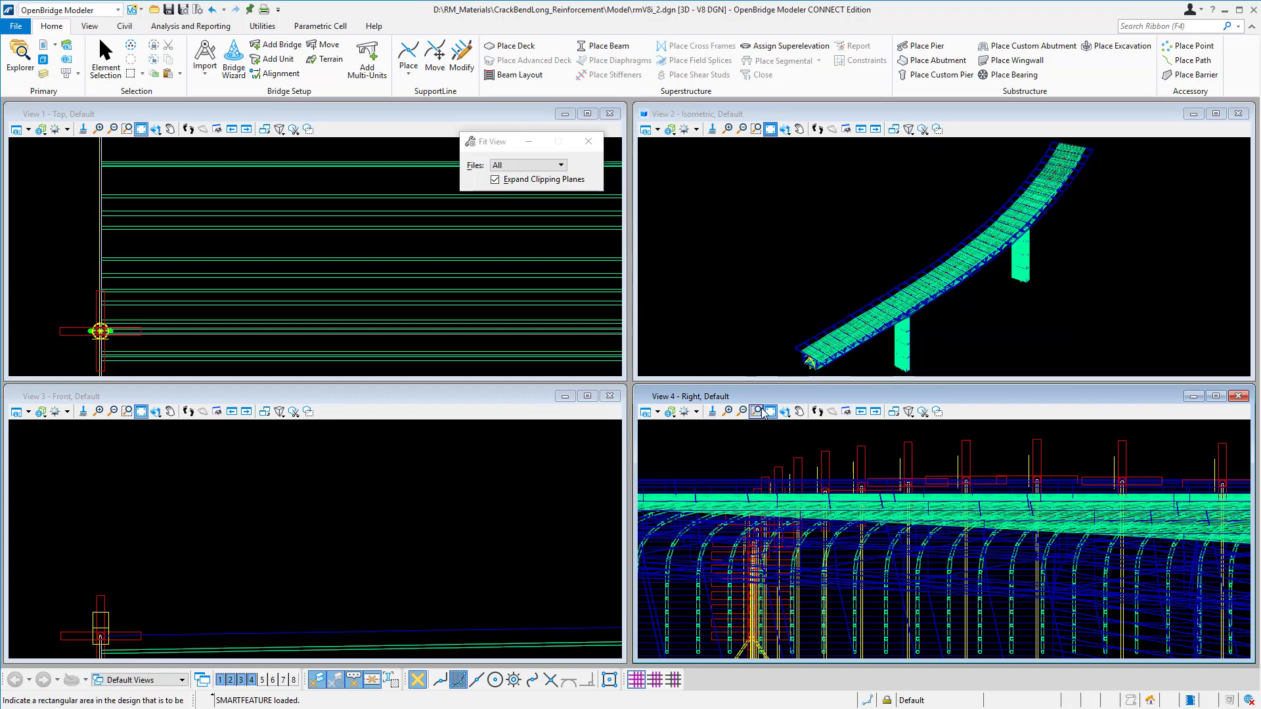
left_click(808, 440)
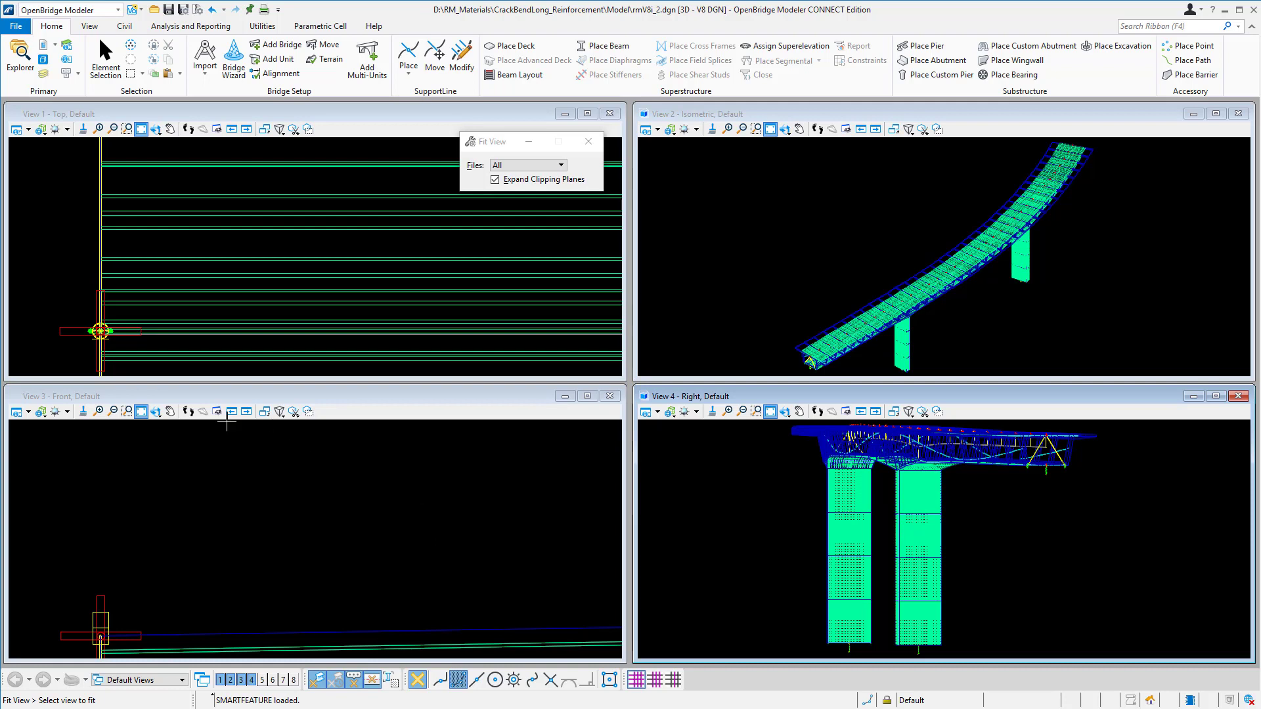
left_click(142, 412)
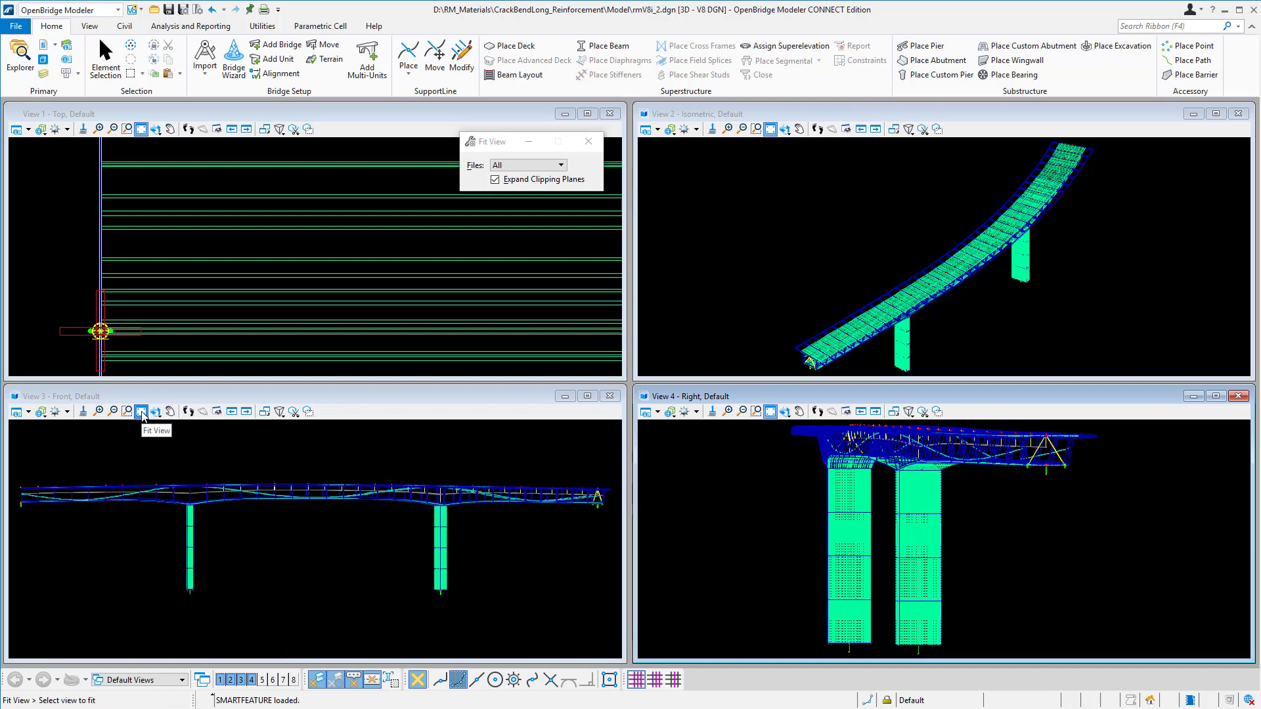
left_click(142, 129)
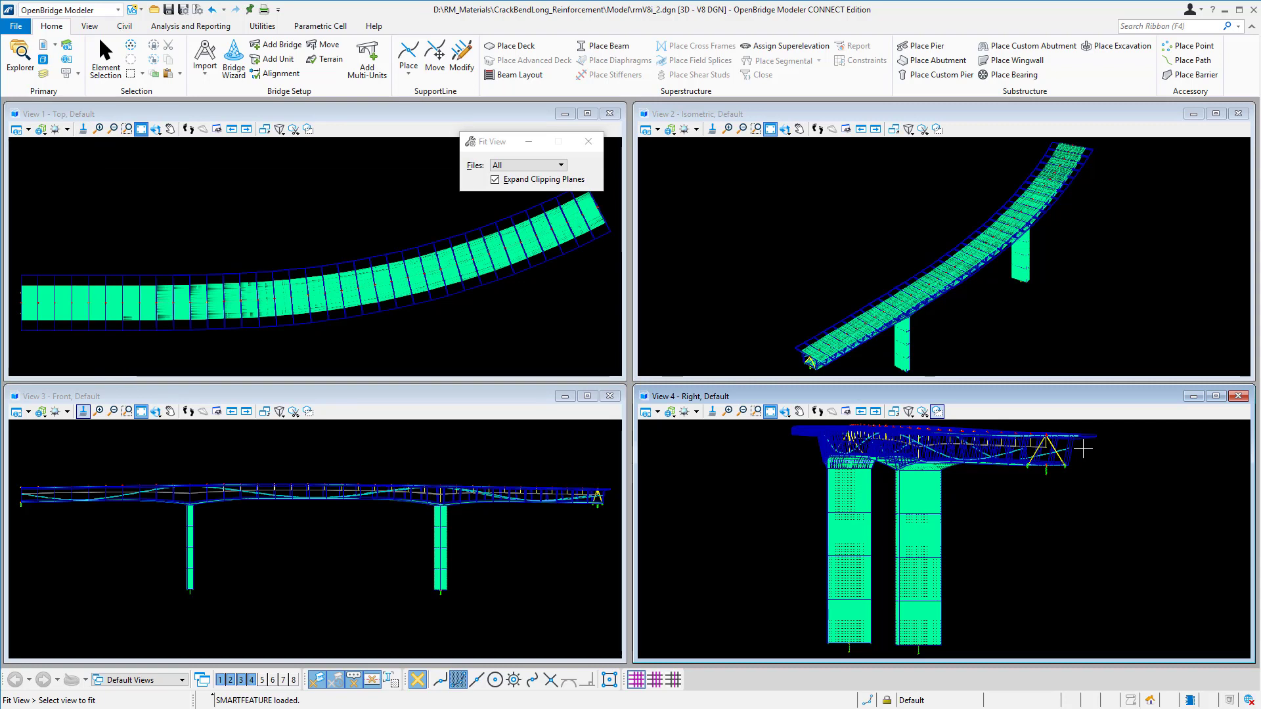
- Rotate and pan View 4 to examine the longitudinal bars at the end of the box girder
left_click(785, 411)
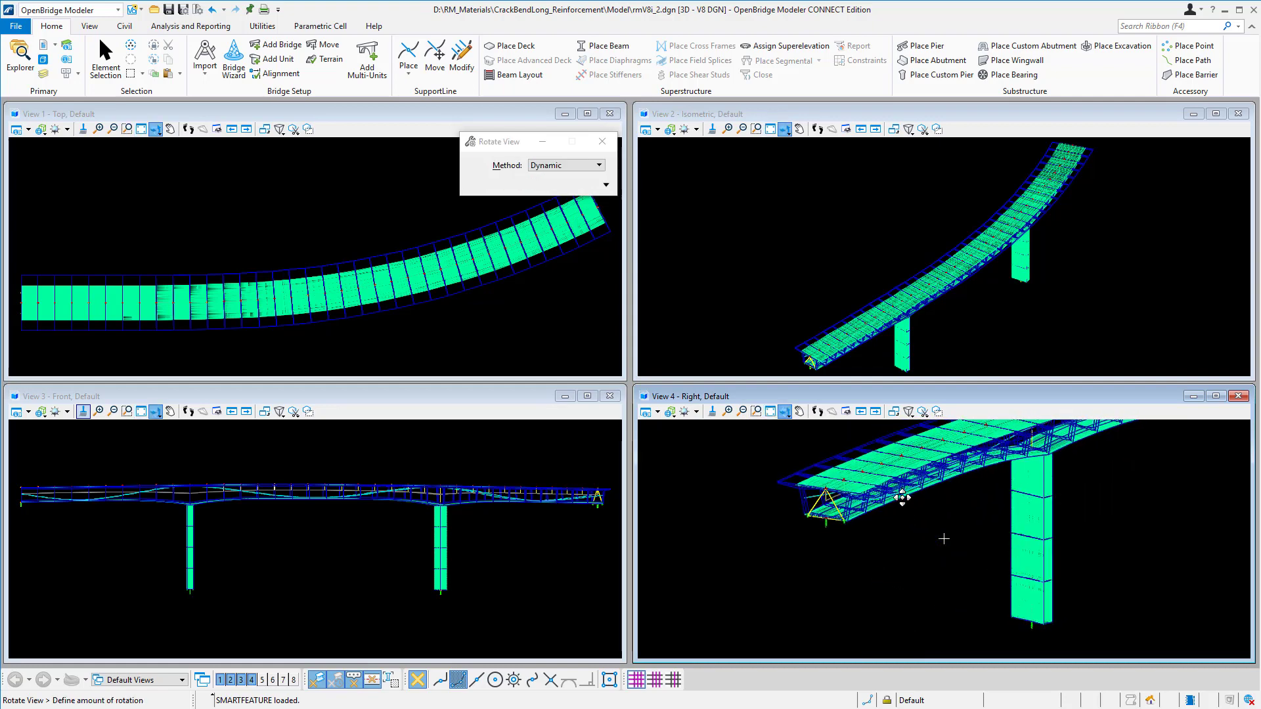
left_click(793, 506)
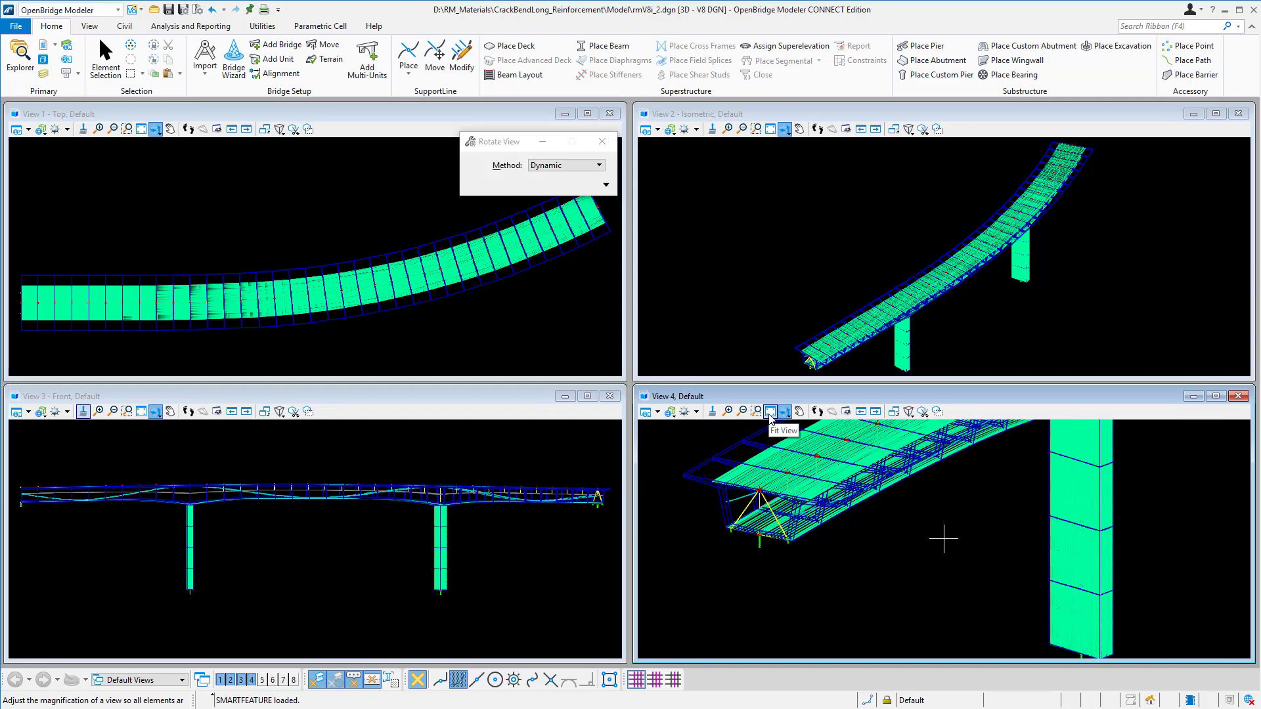
left_click(798, 411)
left_click_drag(793, 427, 810, 444)
left_click_drag(975, 521, 801, 478)
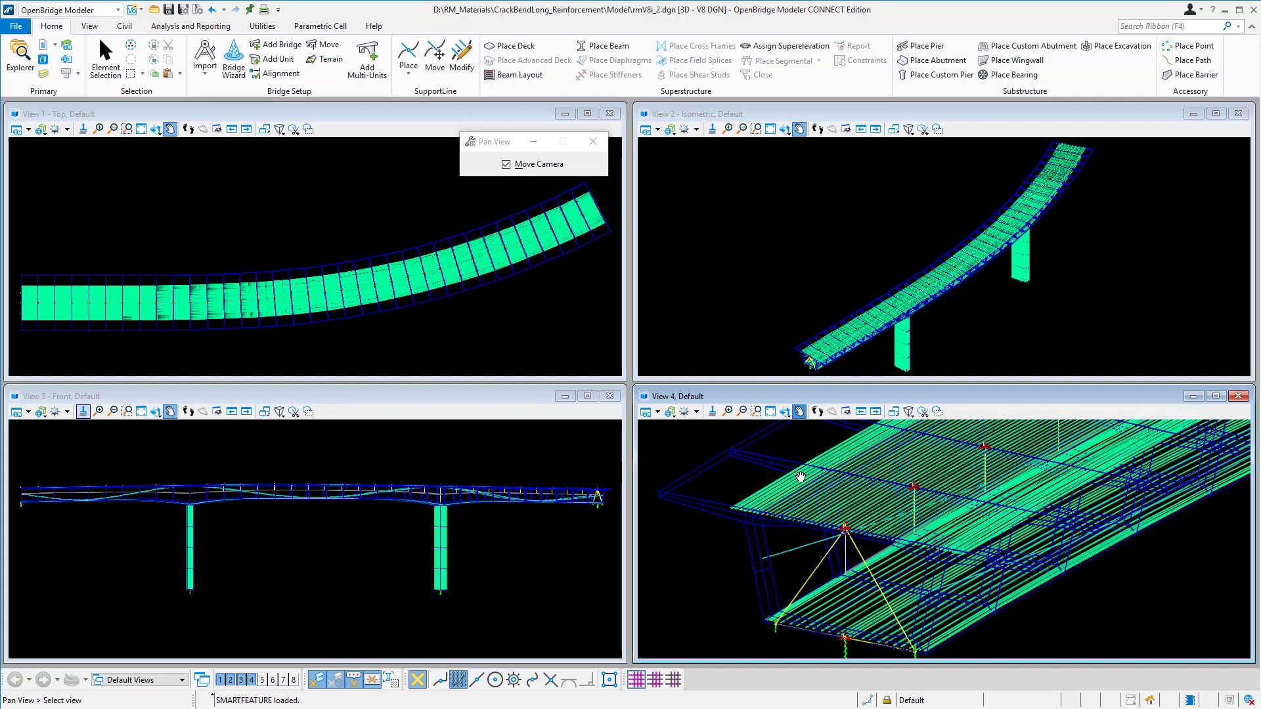